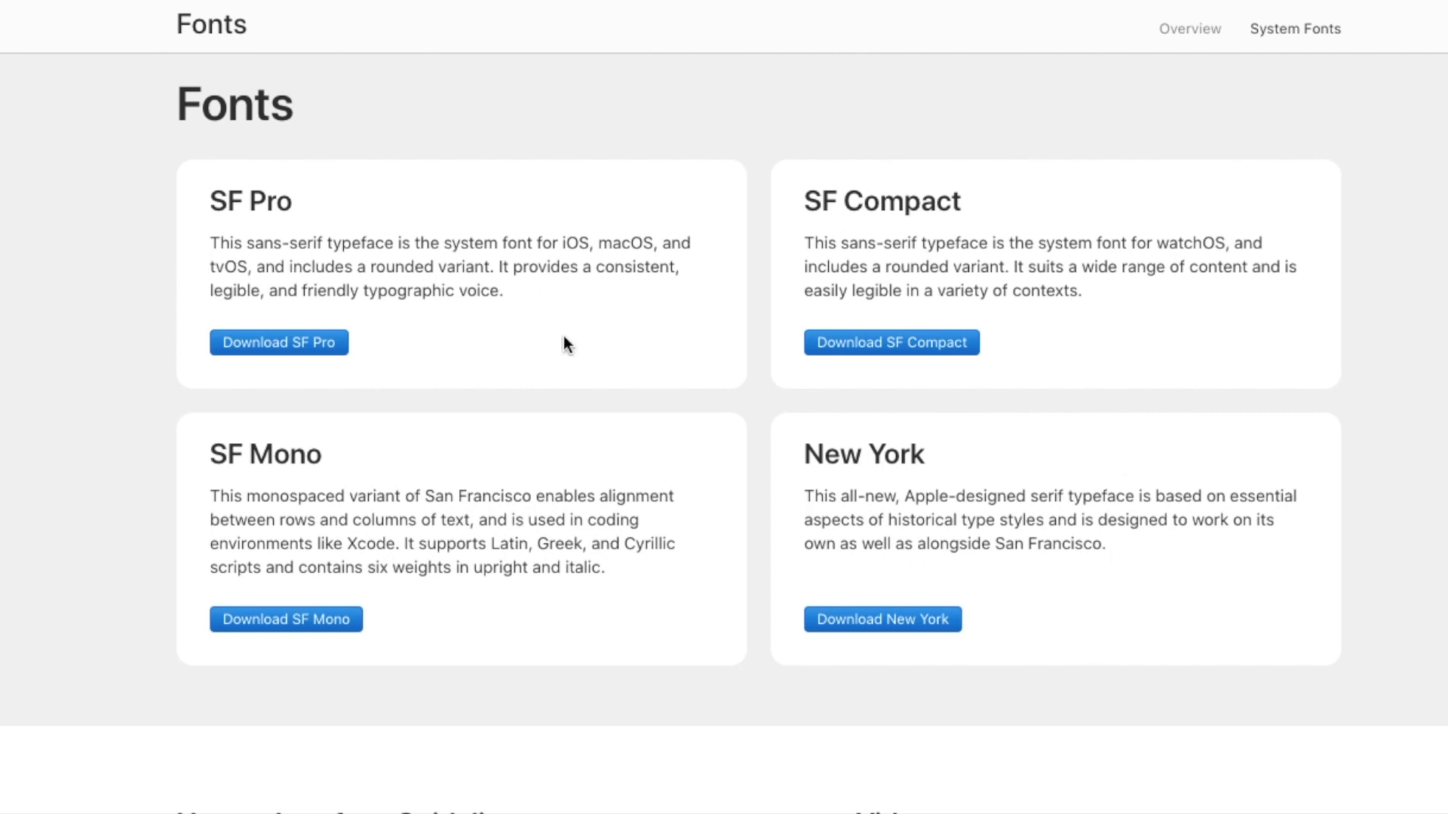
- Download the SF Pro and SF Mono fonts from Apple's Fonts page
{"action": "left_click", "coordinate": [335, 352]}
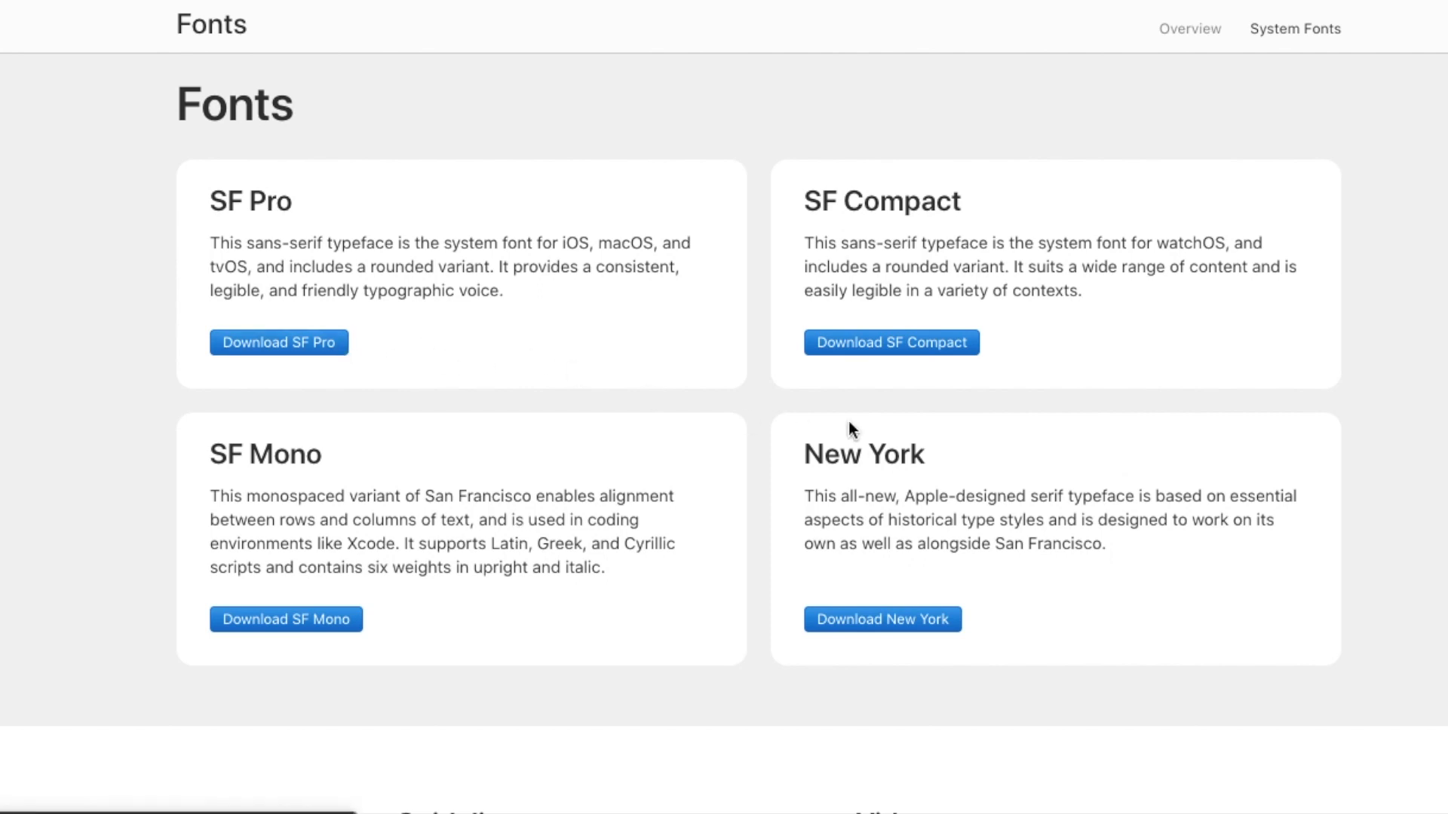
{"action": "left_click", "coordinate": [355, 619]}
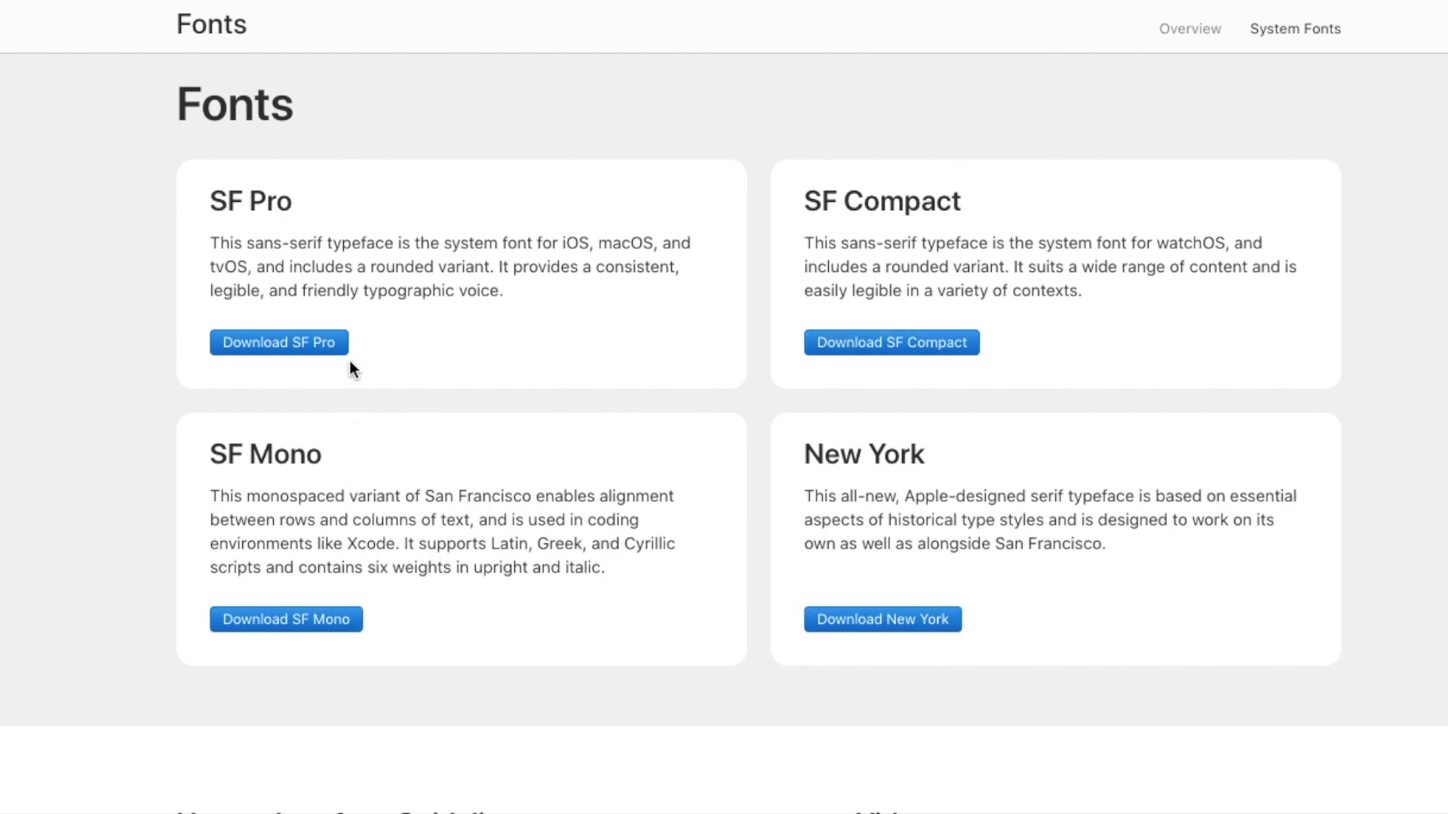
{"action": "left_click", "coordinate": [322, 348]}
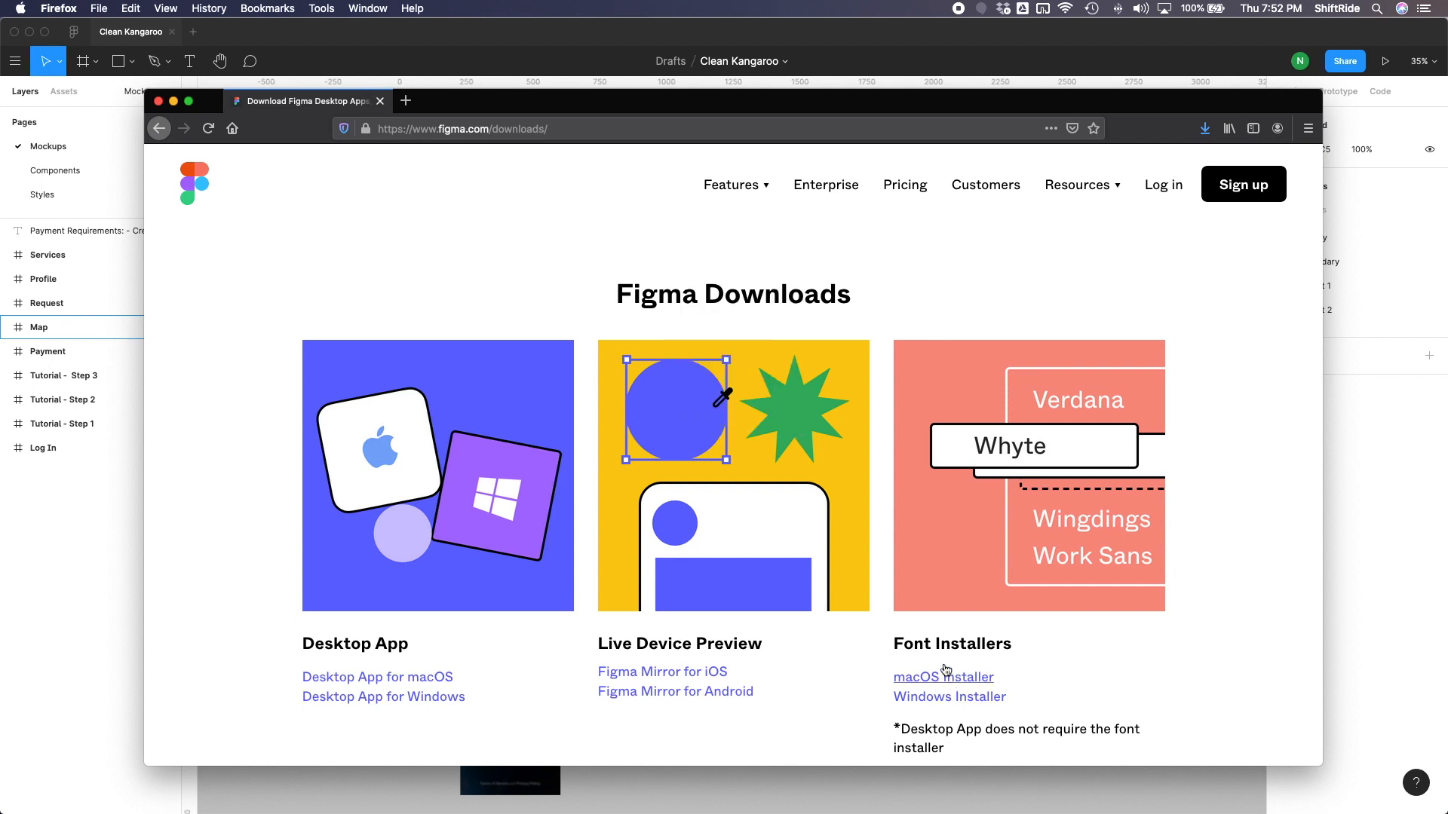
- Read the Font Installers section and its desktop app note on the Figma Downloads page
{"action": "left_click_drag", "start_coordinate": [896, 649], "coordinate": [1042, 646]}
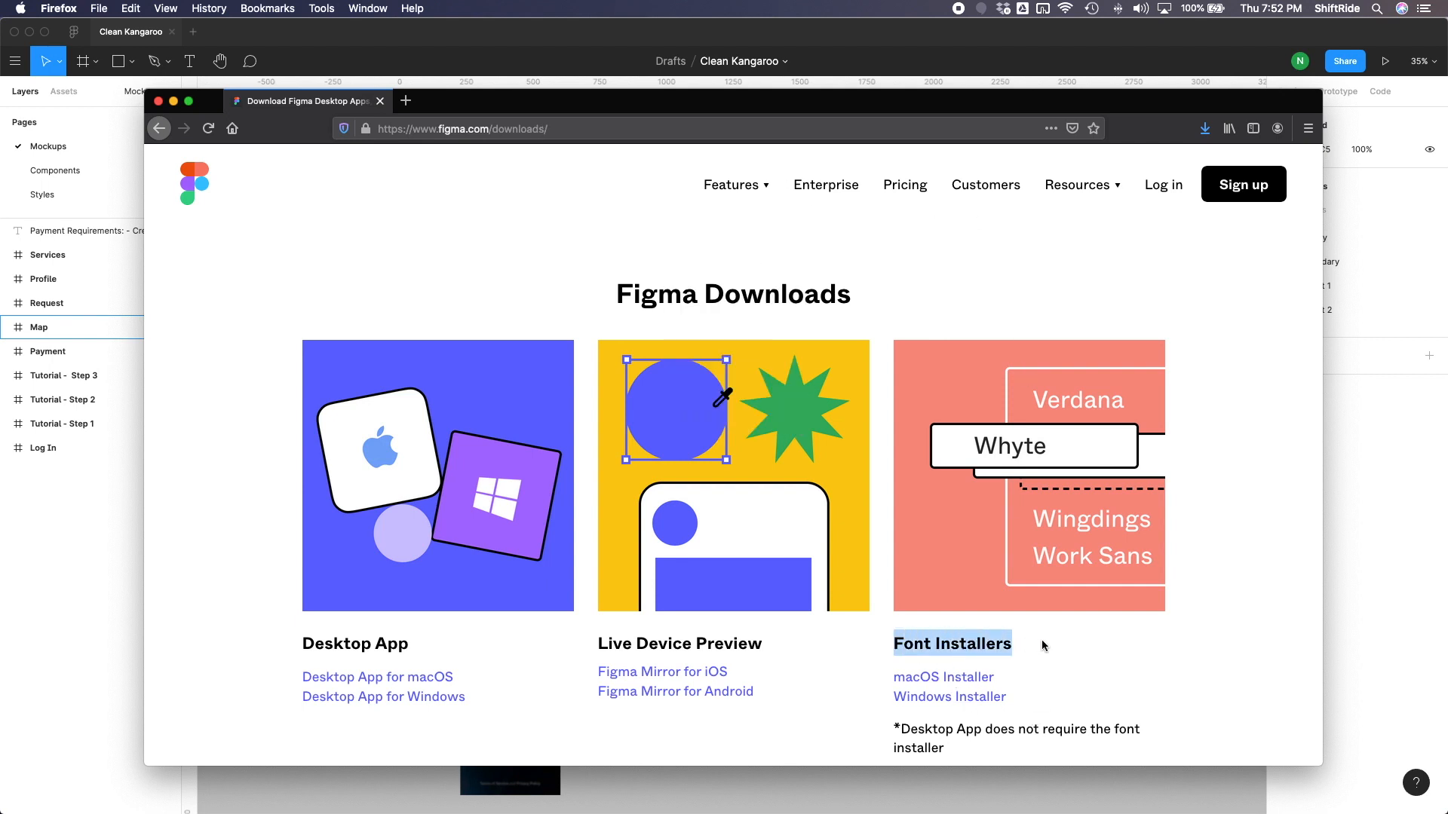
{"action": "left_click", "coordinate": [1046, 647]}
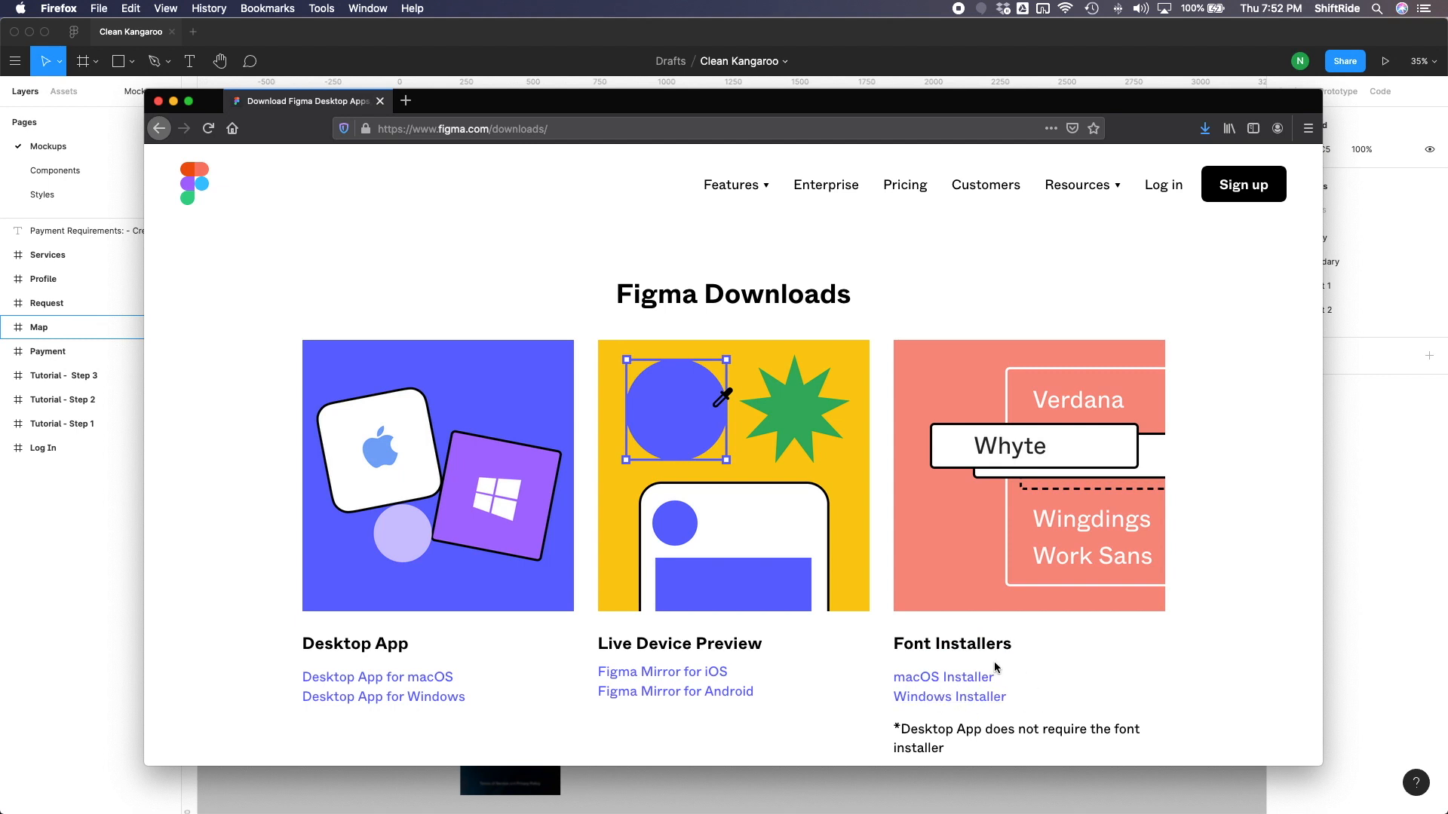
{"action": "left_click_drag", "start_coordinate": [969, 748], "coordinate": [900, 731]}
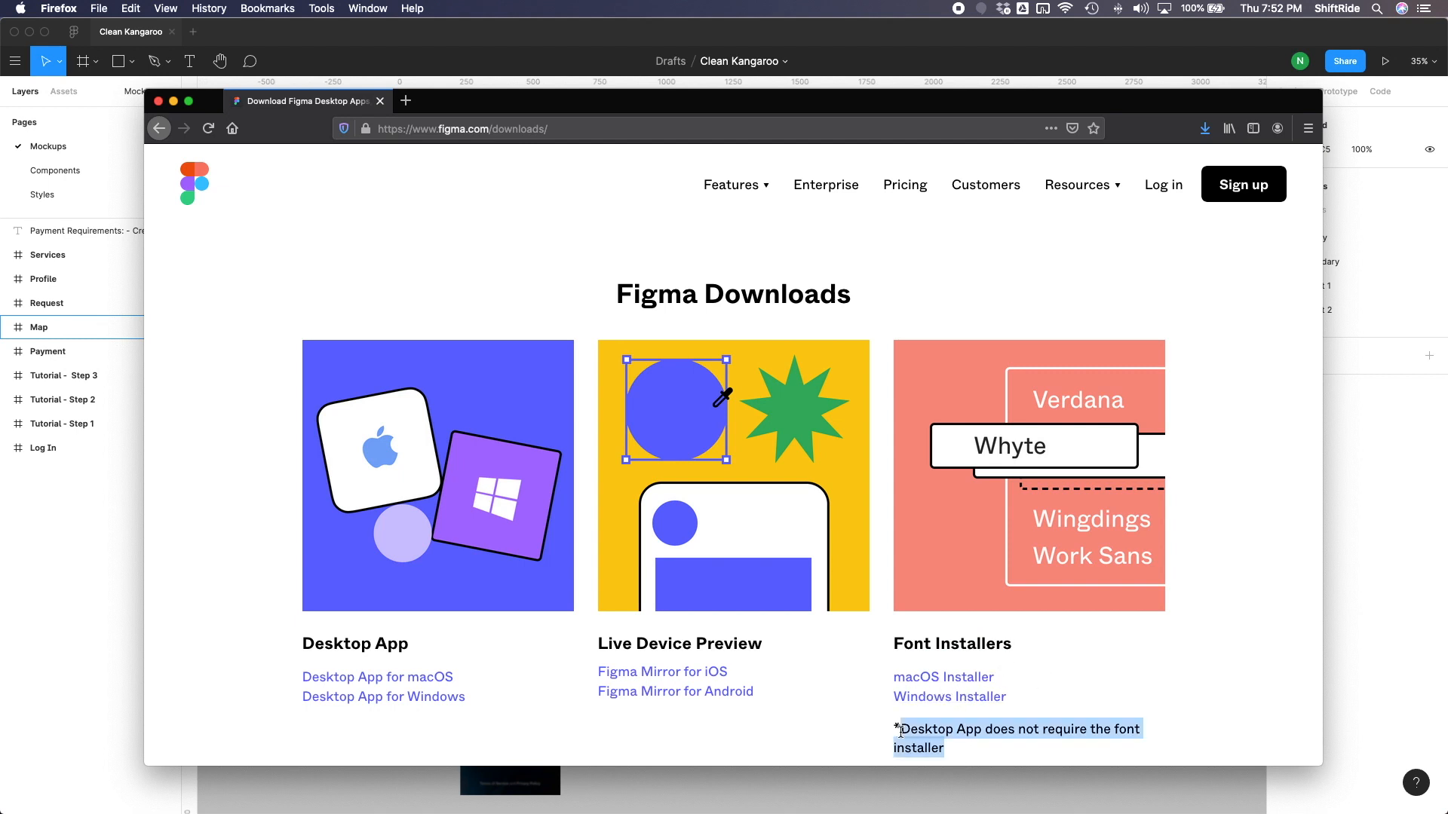
{"action": "left_click", "coordinate": [950, 751]}
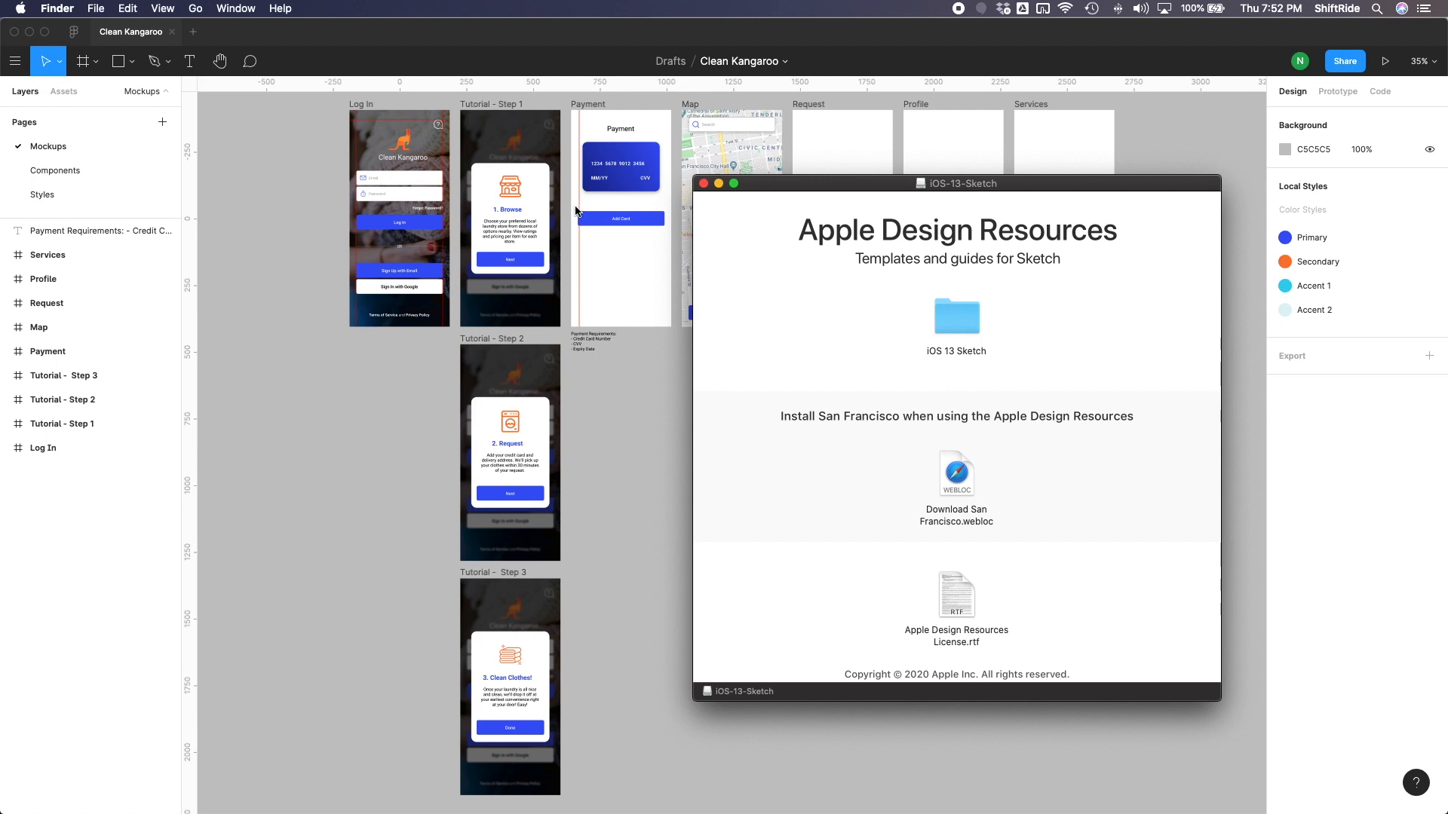
- Switch to Figma and show the Drafts file browser
{"action": "left_click", "coordinate": [113, 40]}
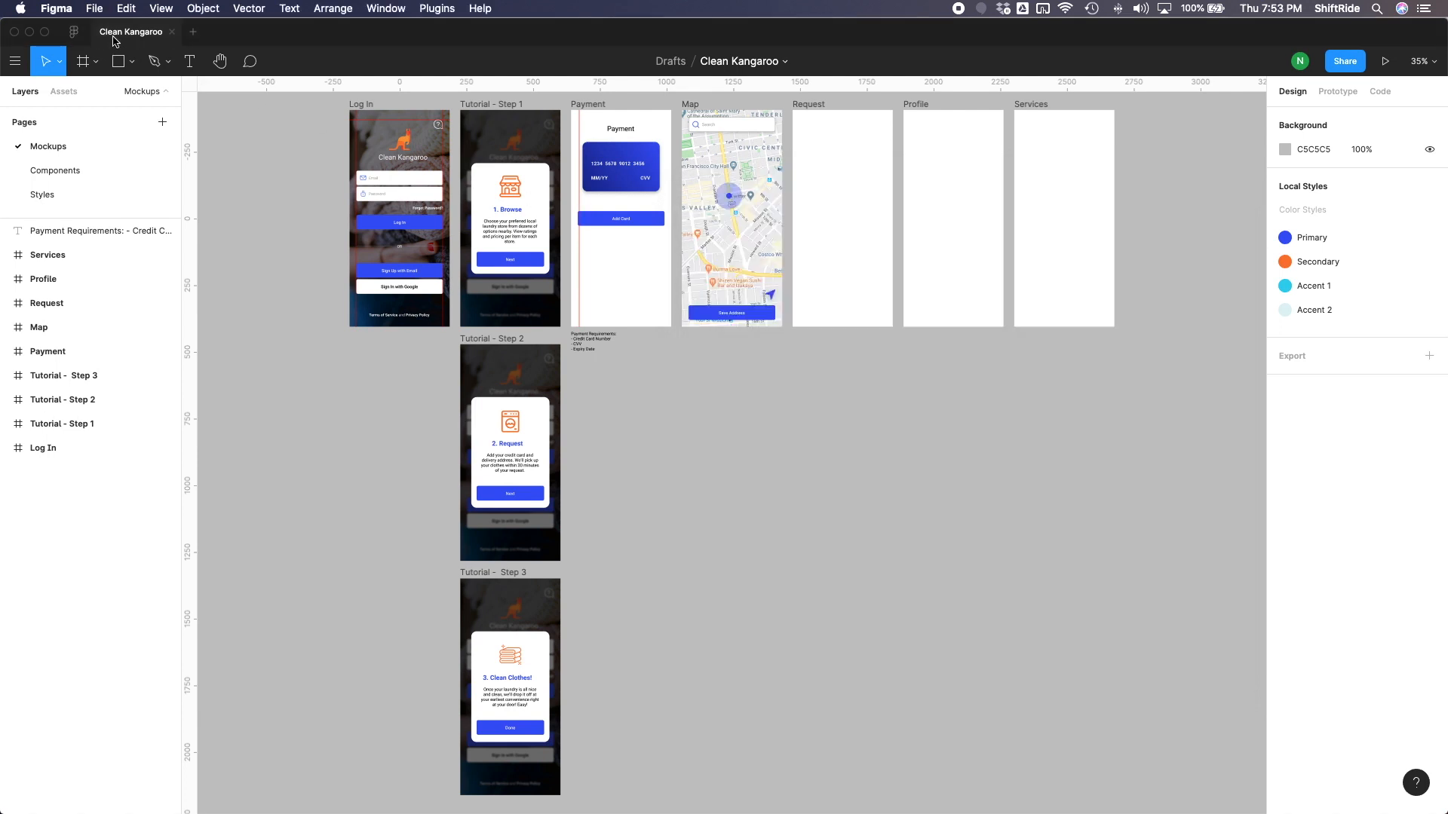
{"action": "left_click", "coordinate": [74, 33]}
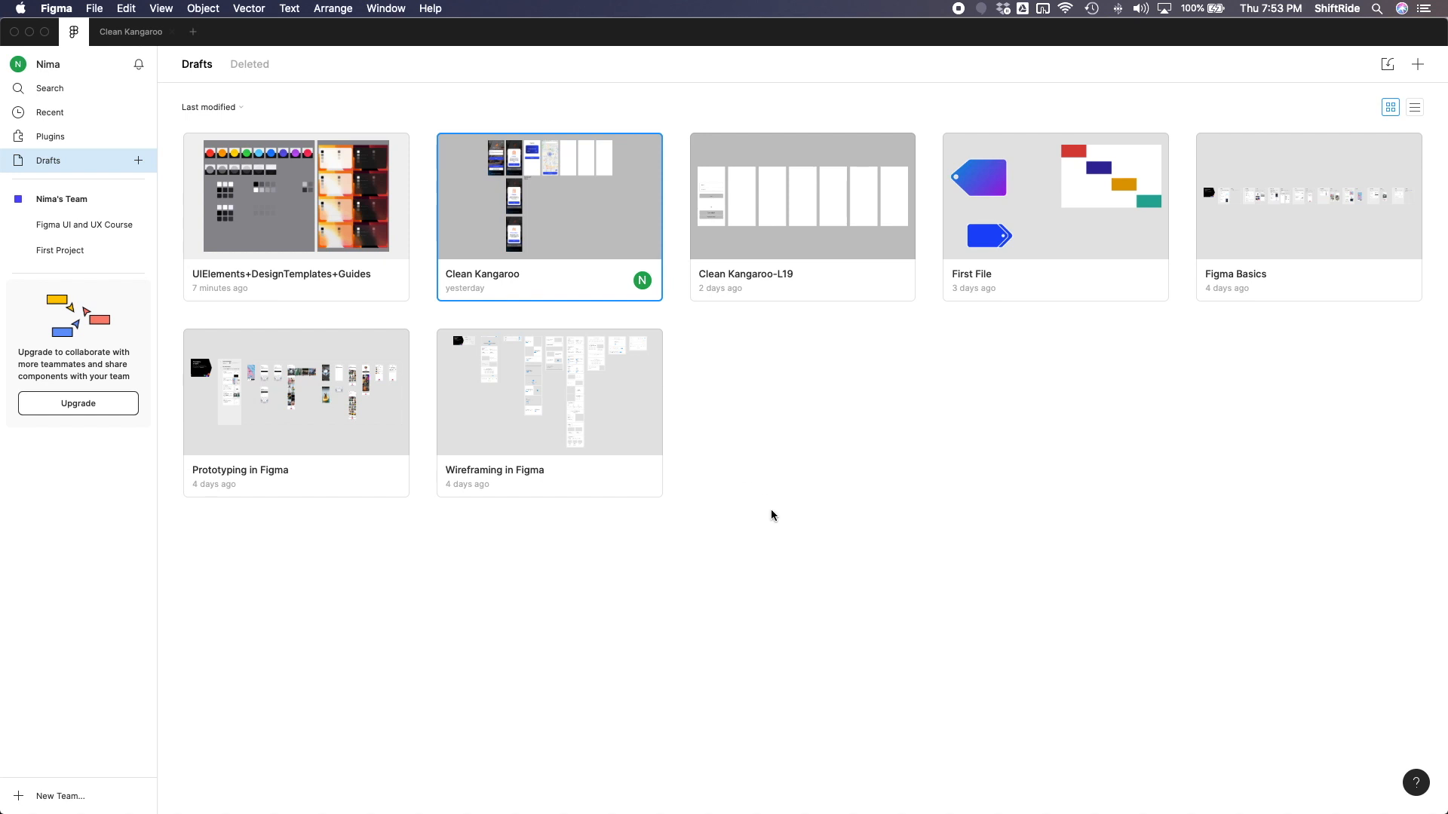
- Switch to Finder, open the iOS 13 Sketch folder and locate the UI Elements + Design Templates + Guides folder
{"action": "key", "text": "ctrl+Up"}
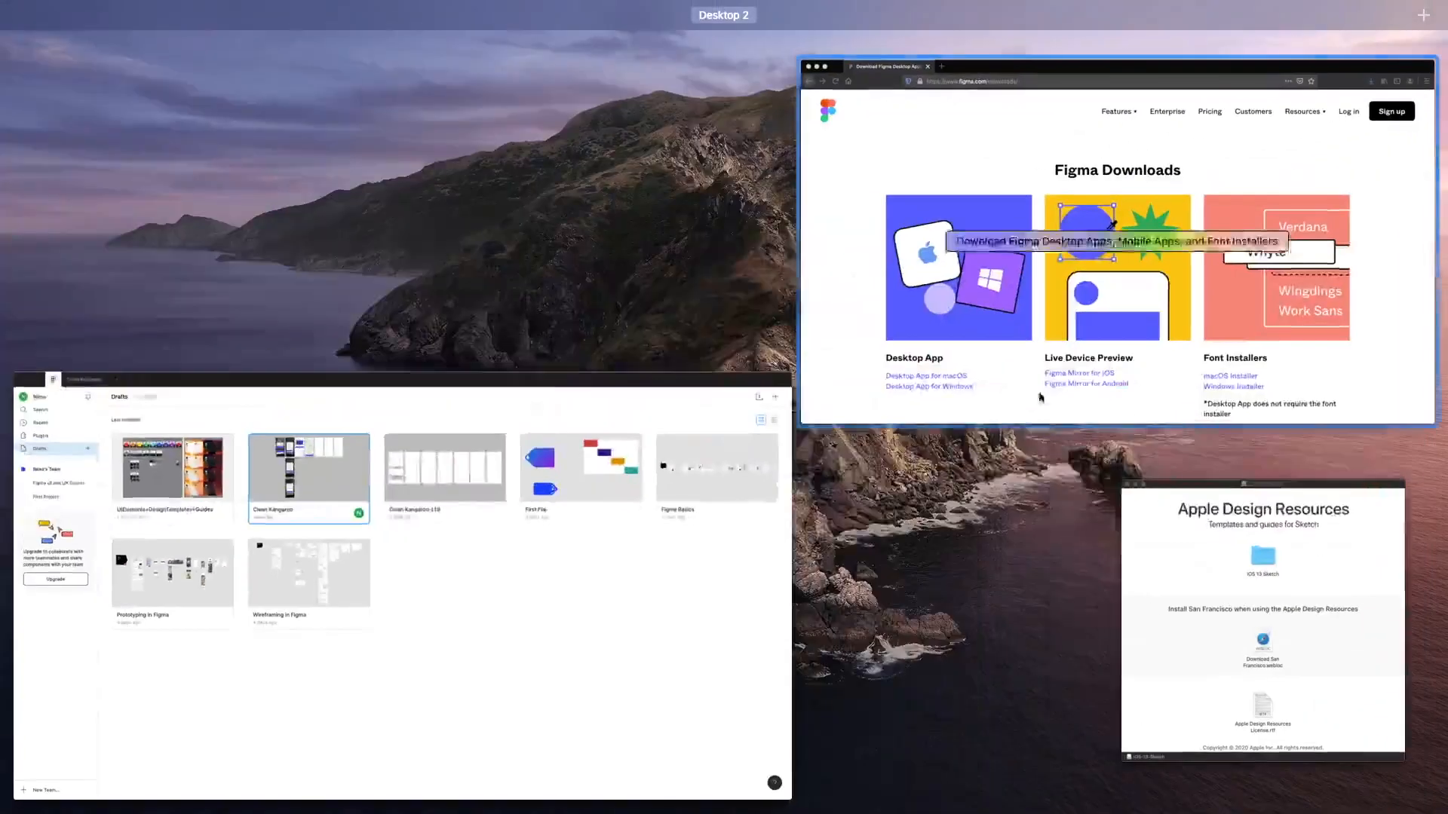
{"action": "left_click", "coordinate": [1260, 673]}
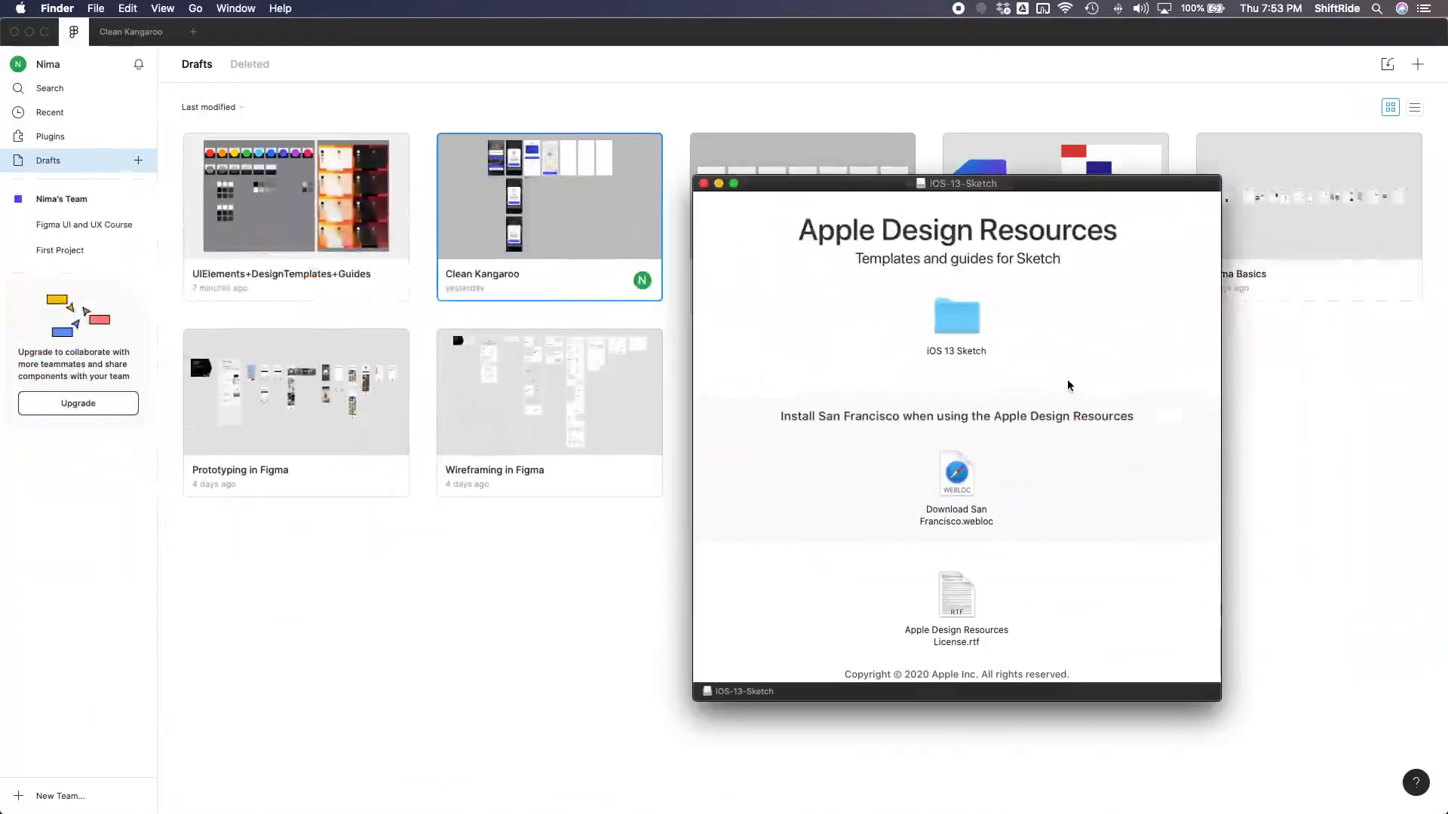
{"action": "double_click", "coordinate": [956, 316]}
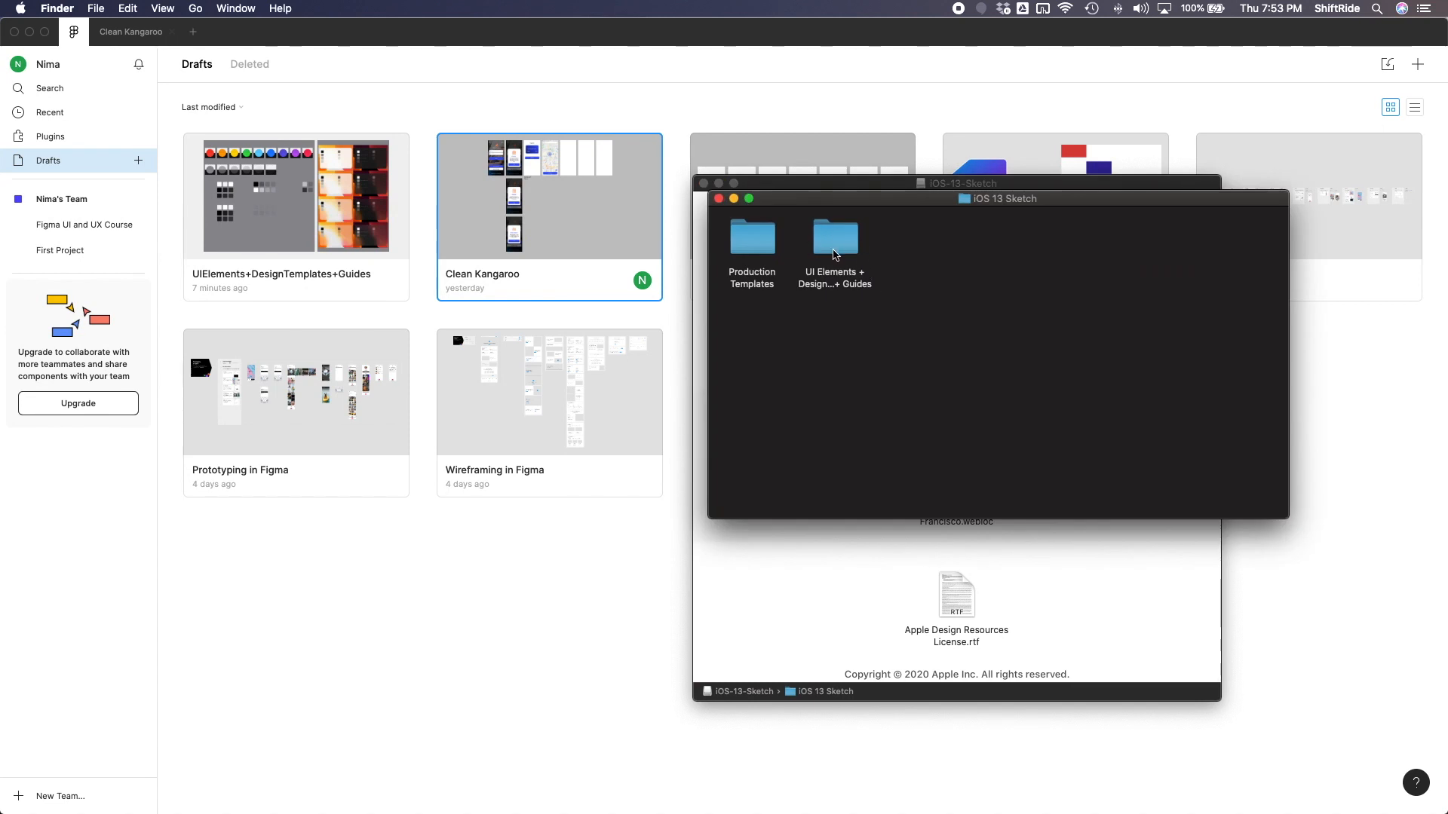
{"action": "left_click", "coordinate": [834, 255]}
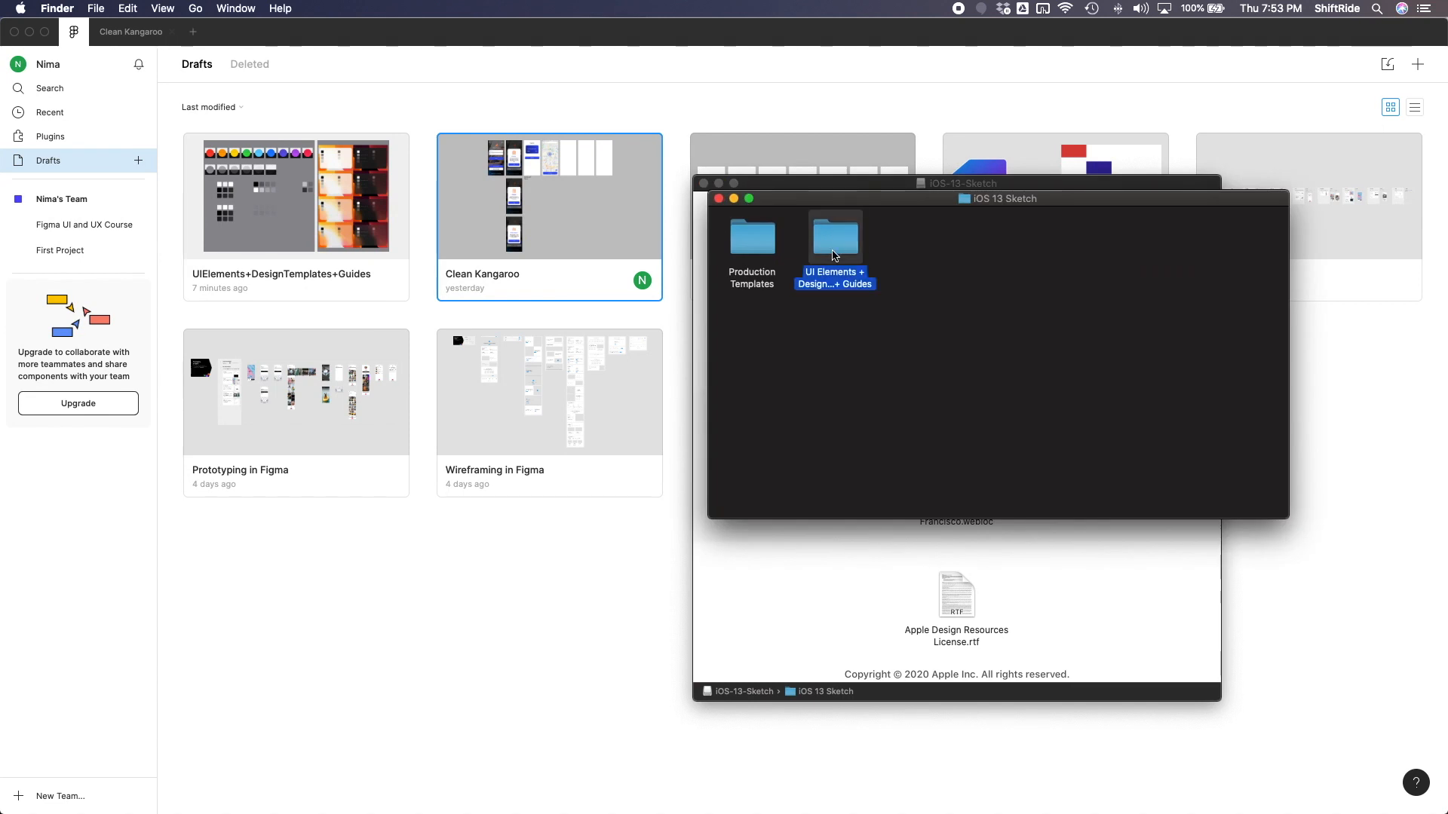
{"action": "mouse_move", "coordinate": [837, 237]}
{"action": "left_mouse_down"}
{"action": "mouse_move", "coordinate": [639, 241]}
{"action": "mouse_move", "coordinate": [834, 237]}
{"action": "left_mouse_up"}
- Switch back to Figma and open the UIElements+DesignTemplates+Guides draft
{"action": "key", "text": "super+Tab"}
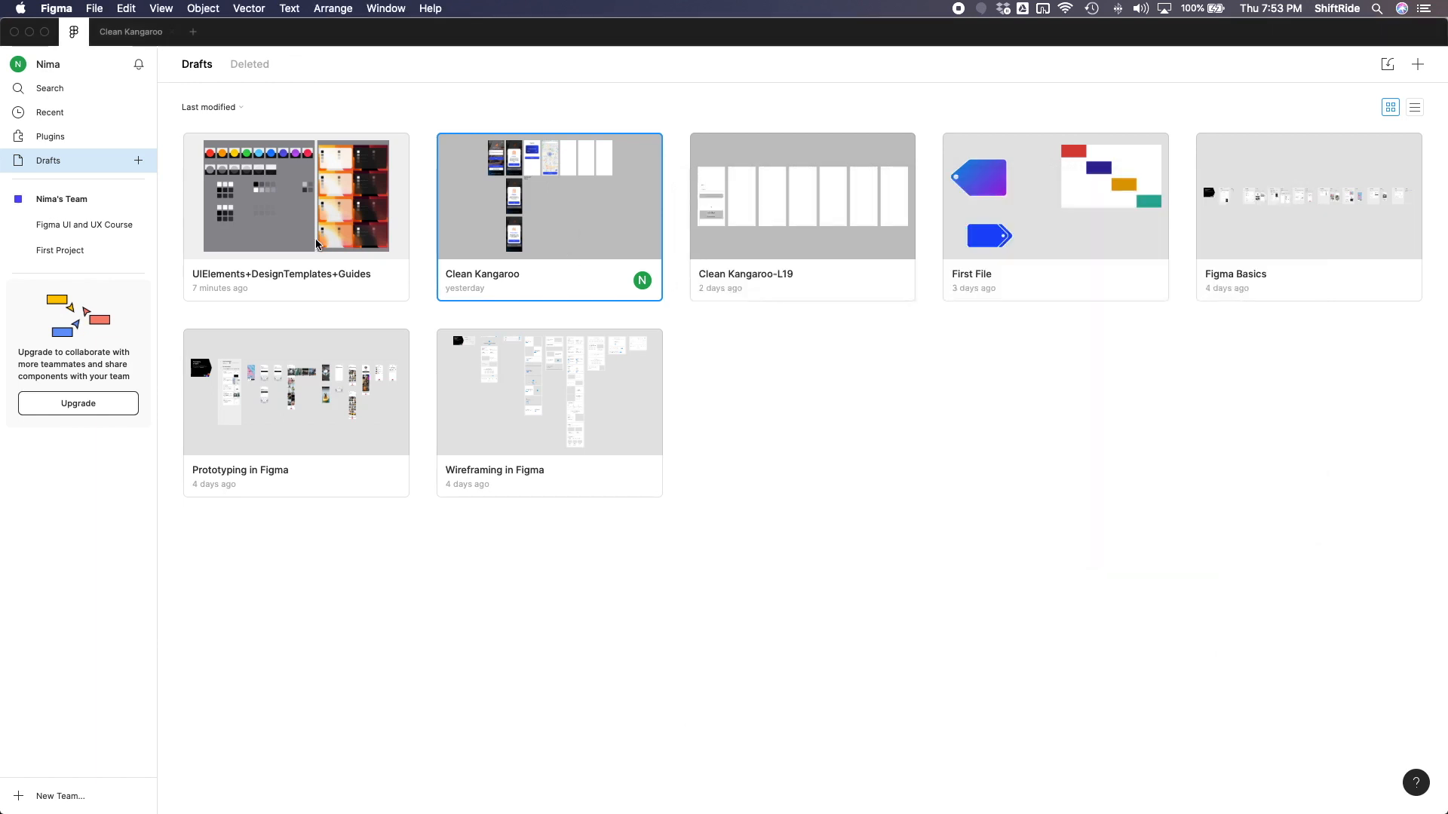
{"action": "left_click", "coordinate": [317, 237]}
{"action": "double_click", "coordinate": [317, 238]}
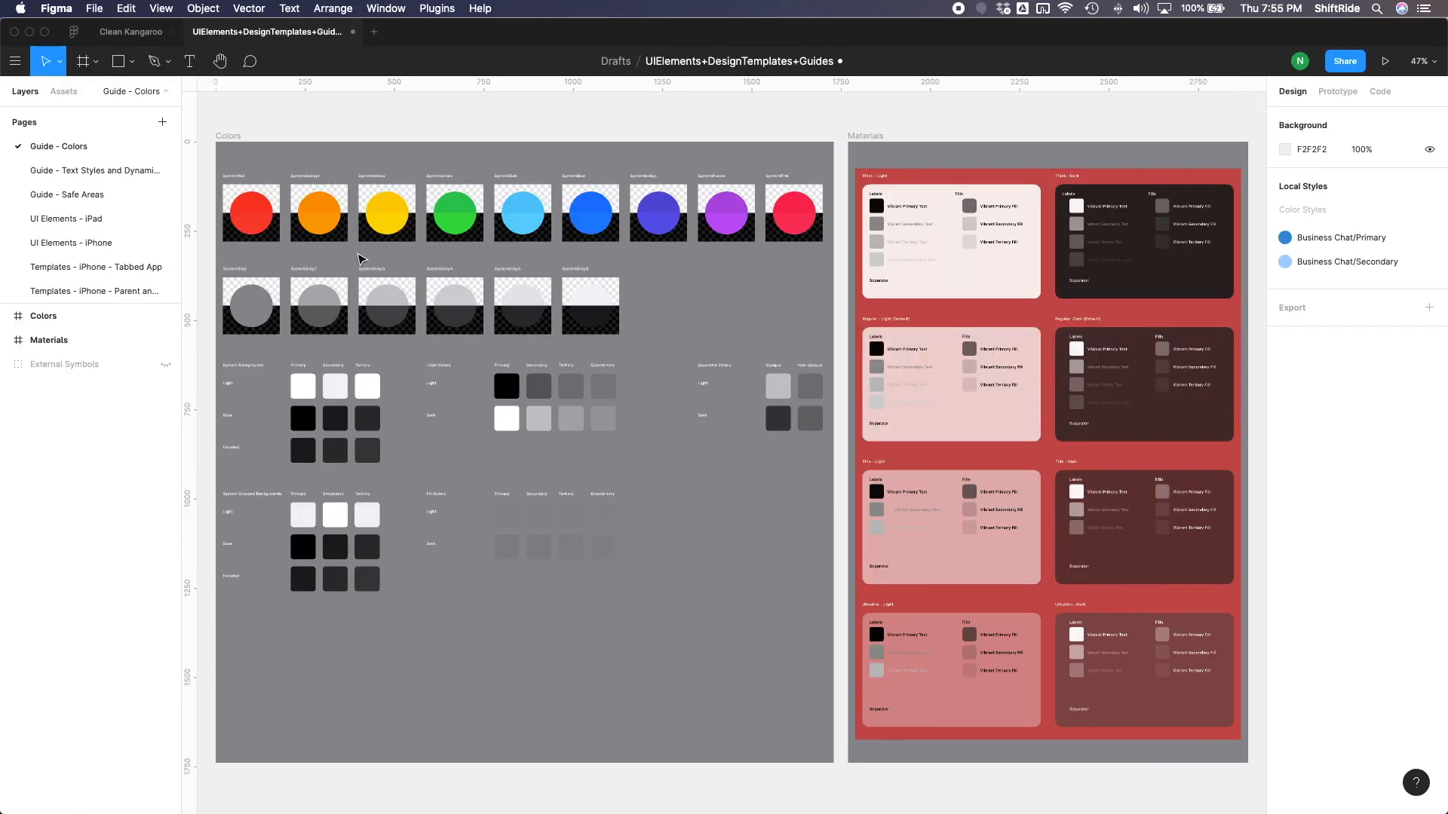
- Look through the Text Styles, Safe Areas and UI Elements - iPad pages and open the UI Elements - iPhone page
{"action": "left_click", "coordinate": [89, 175]}
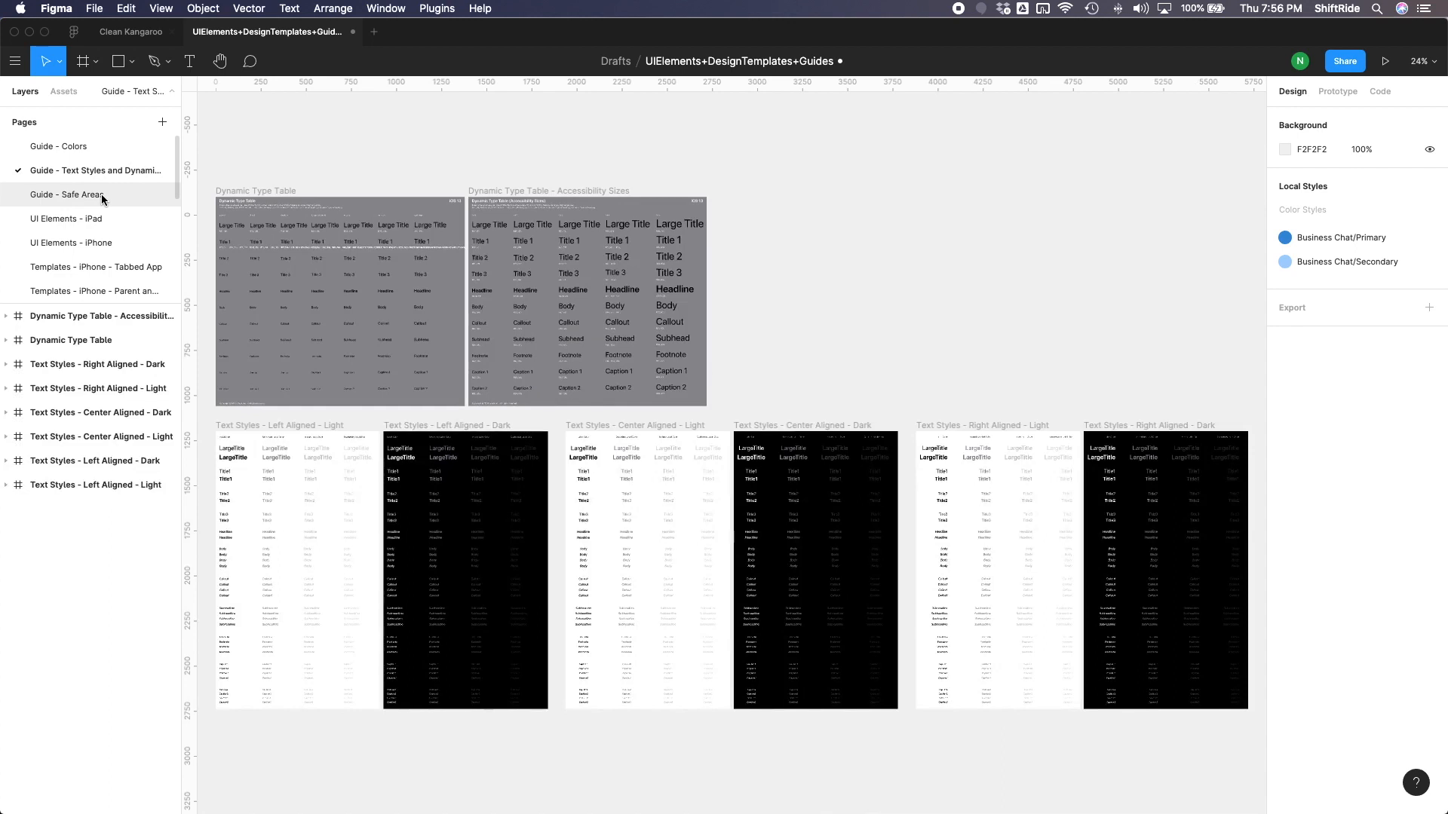
{"action": "left_click", "coordinate": [103, 196]}
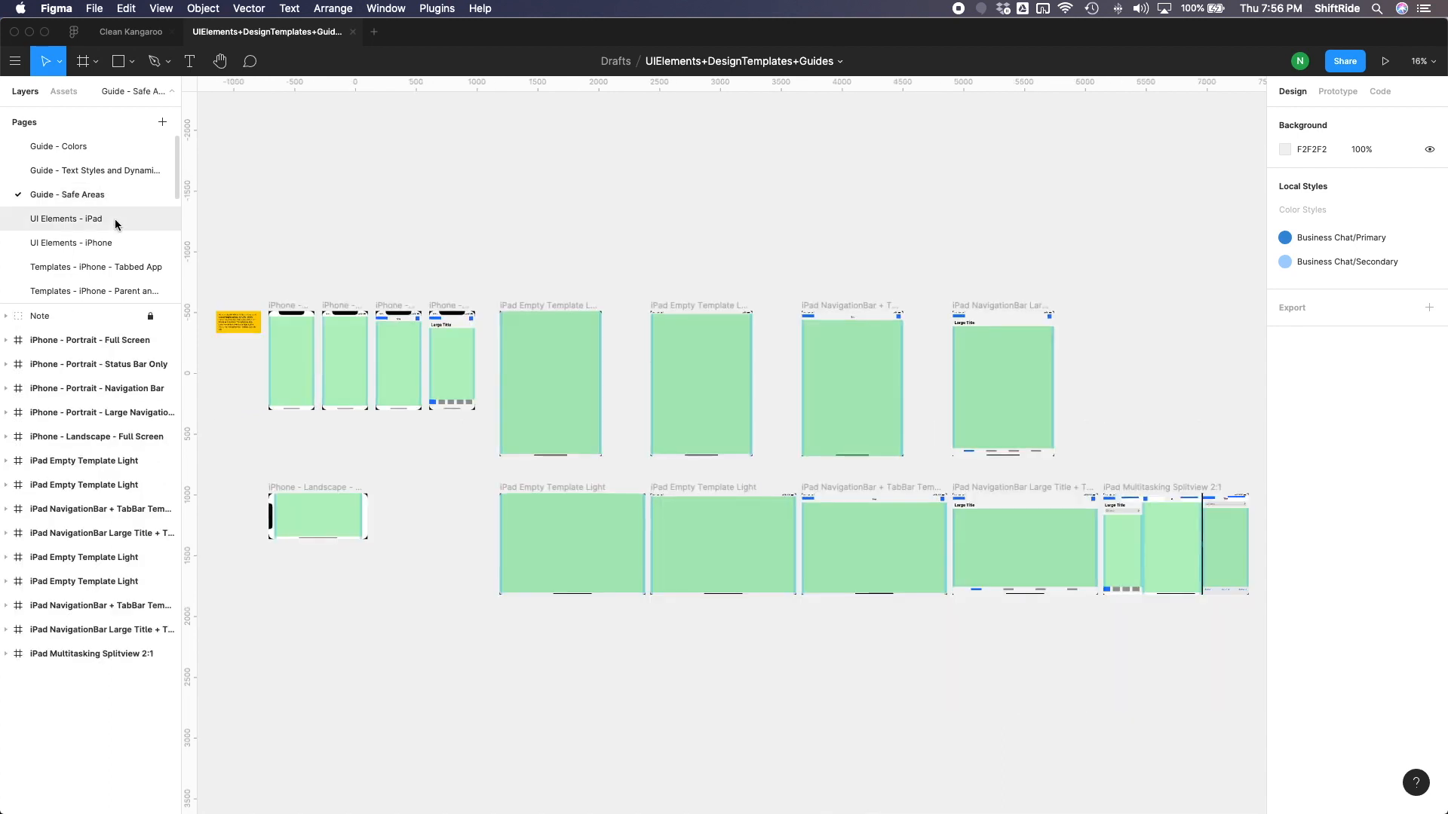
{"action": "left_click", "coordinate": [114, 218]}
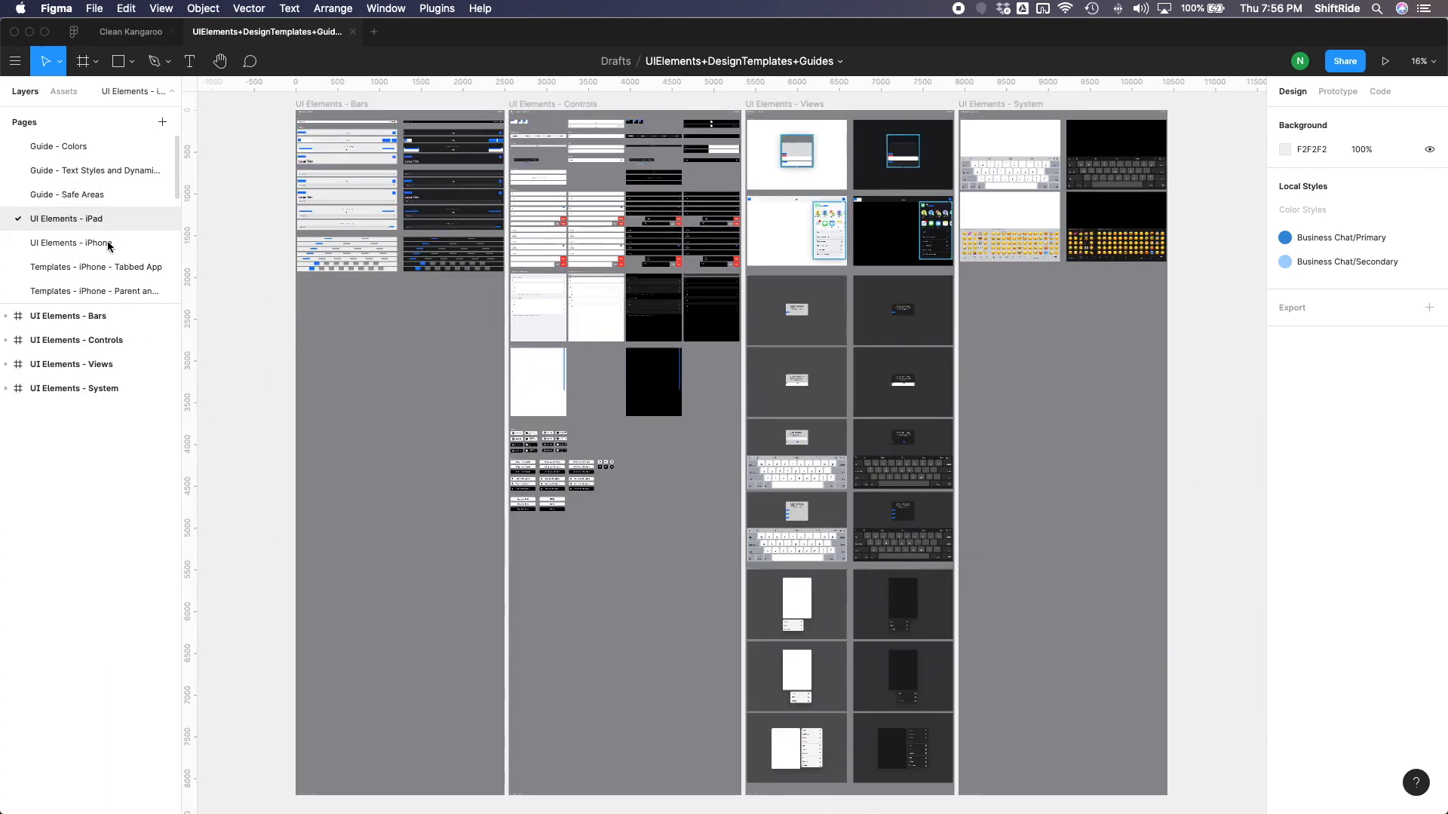
{"action": "left_click", "coordinate": [109, 244]}
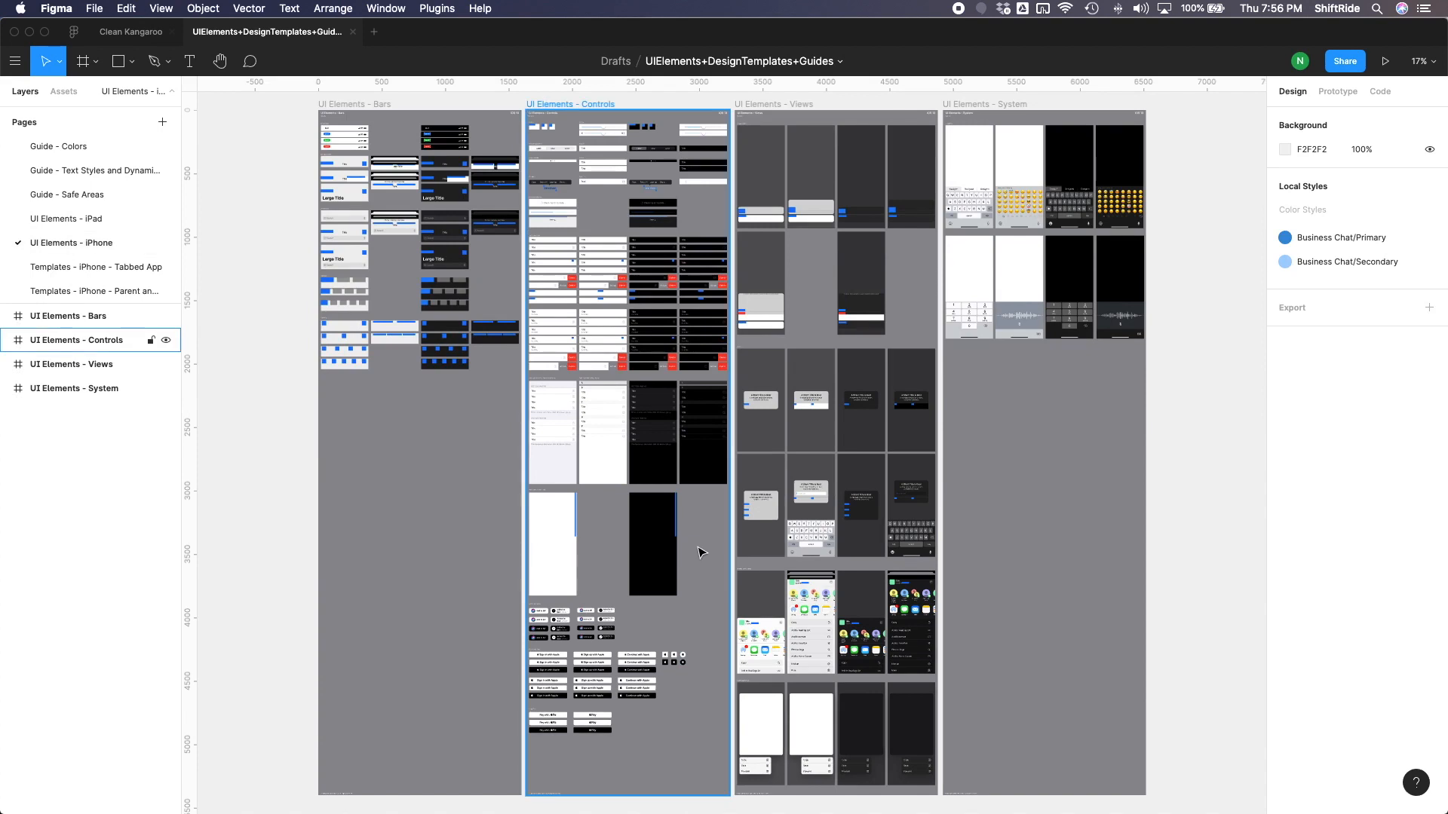
- Compare the Clean Kangaroo mockup sketch in Preview with the status and navigation bars in the UI Elements - Bars frame
{"action": "mouse_move", "coordinate": [0, 240]}
{"action": "left_mouse_down"}
{"action": "mouse_move", "coordinate": [416, 242]}
{"action": "mouse_move", "coordinate": [1140, 110]}
{"action": "left_mouse_up"}
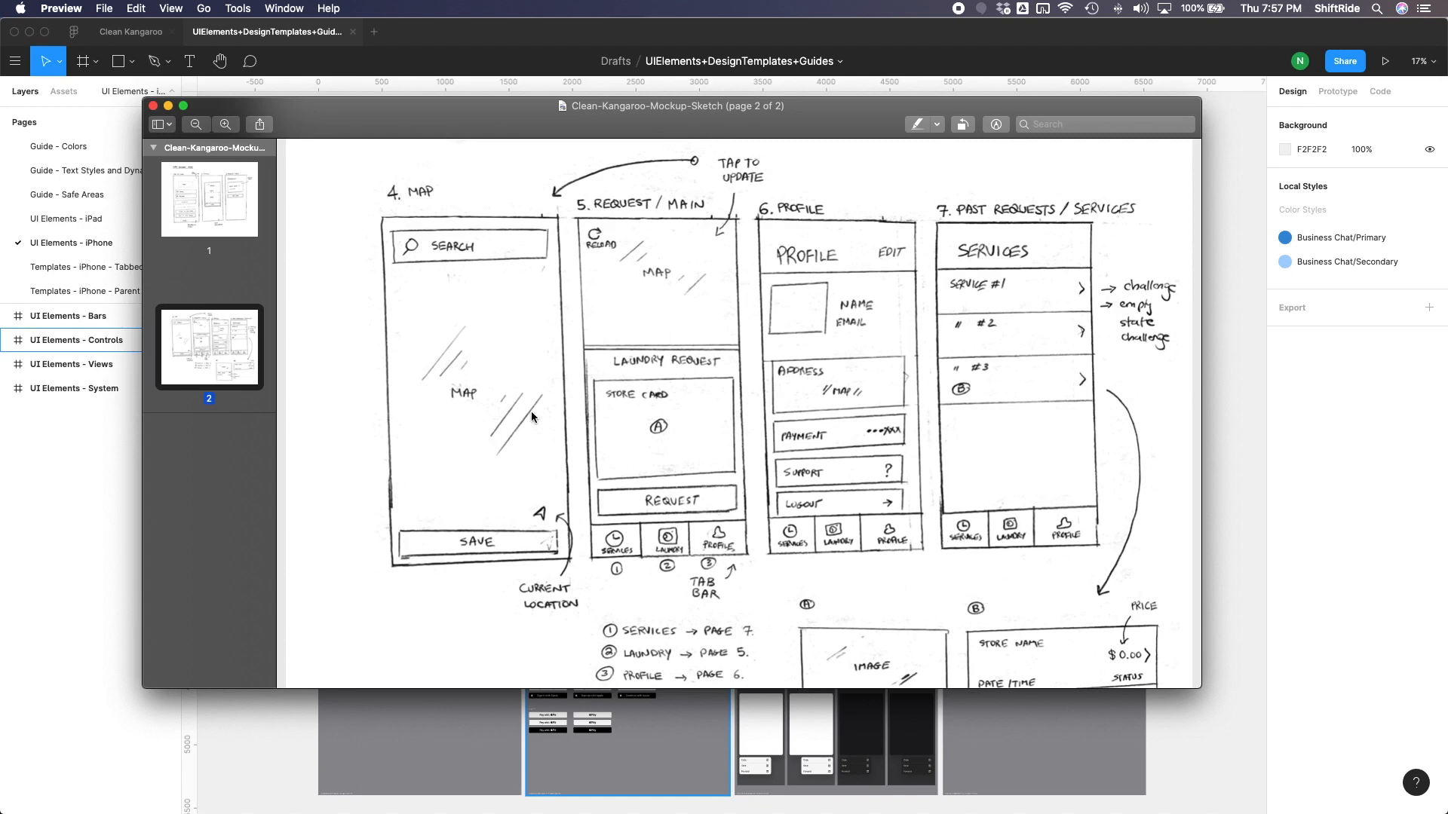
{"action": "left_click", "coordinate": [74, 563]}
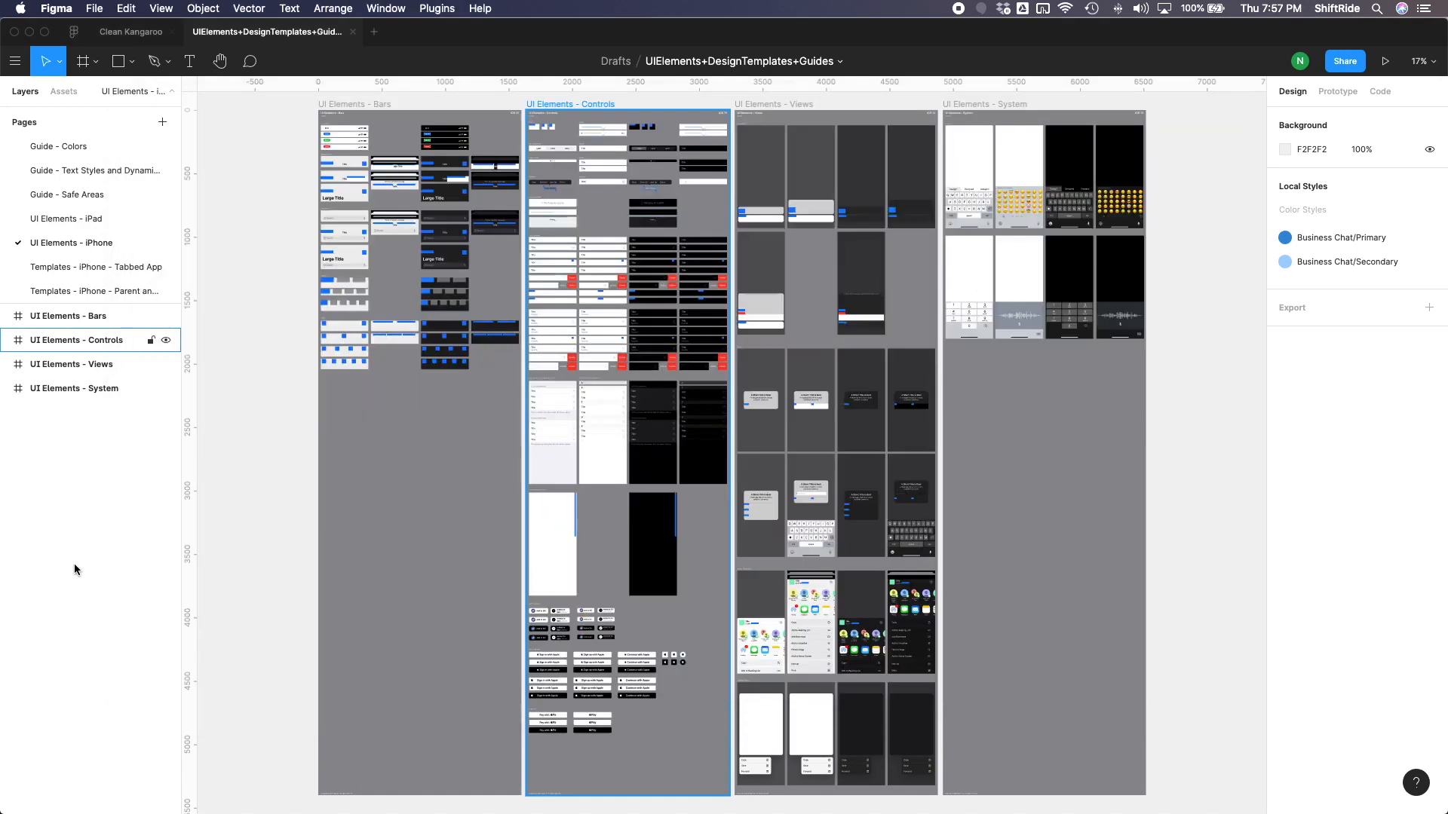
{"action": "left_click_drag", "start_coordinate": [310, 97], "coordinate": [525, 387]}
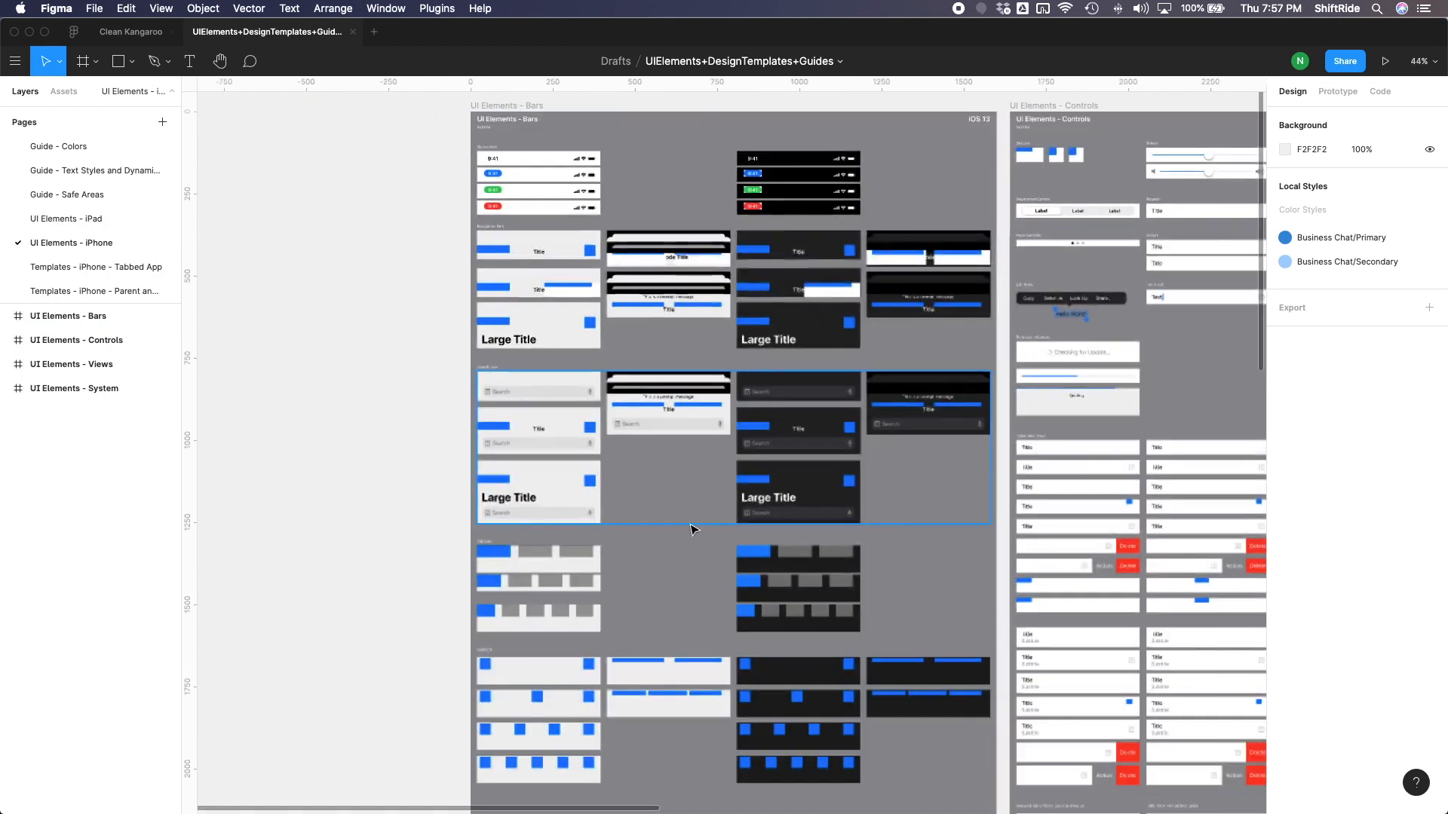
{"action": "left_click_drag", "start_coordinate": [474, 226], "coordinate": [1003, 355]}
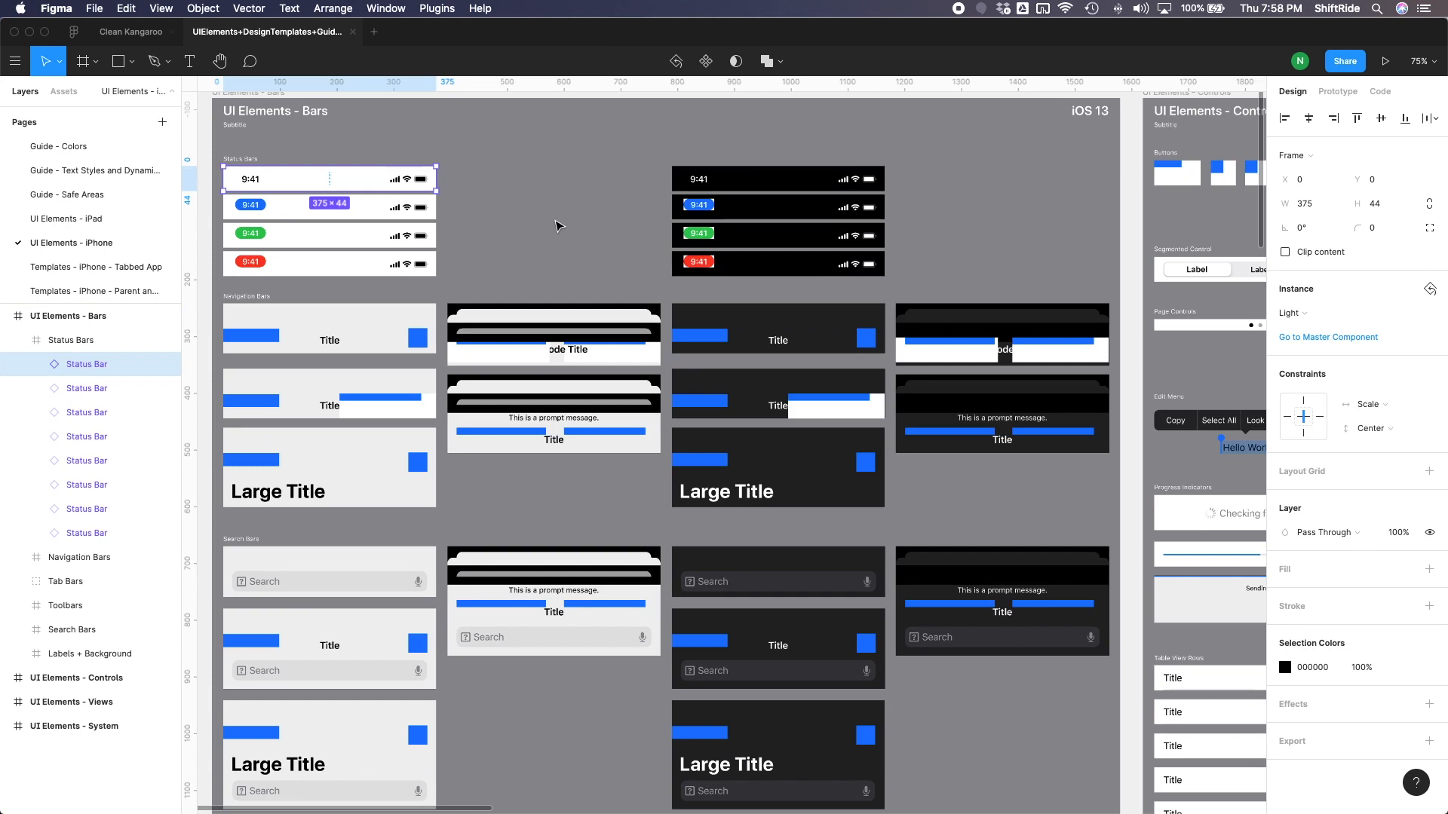
- Copy the whole UI Elements - Bars frame from the UI Elements - iPhone page
{"action": "left_click", "coordinate": [555, 222]}
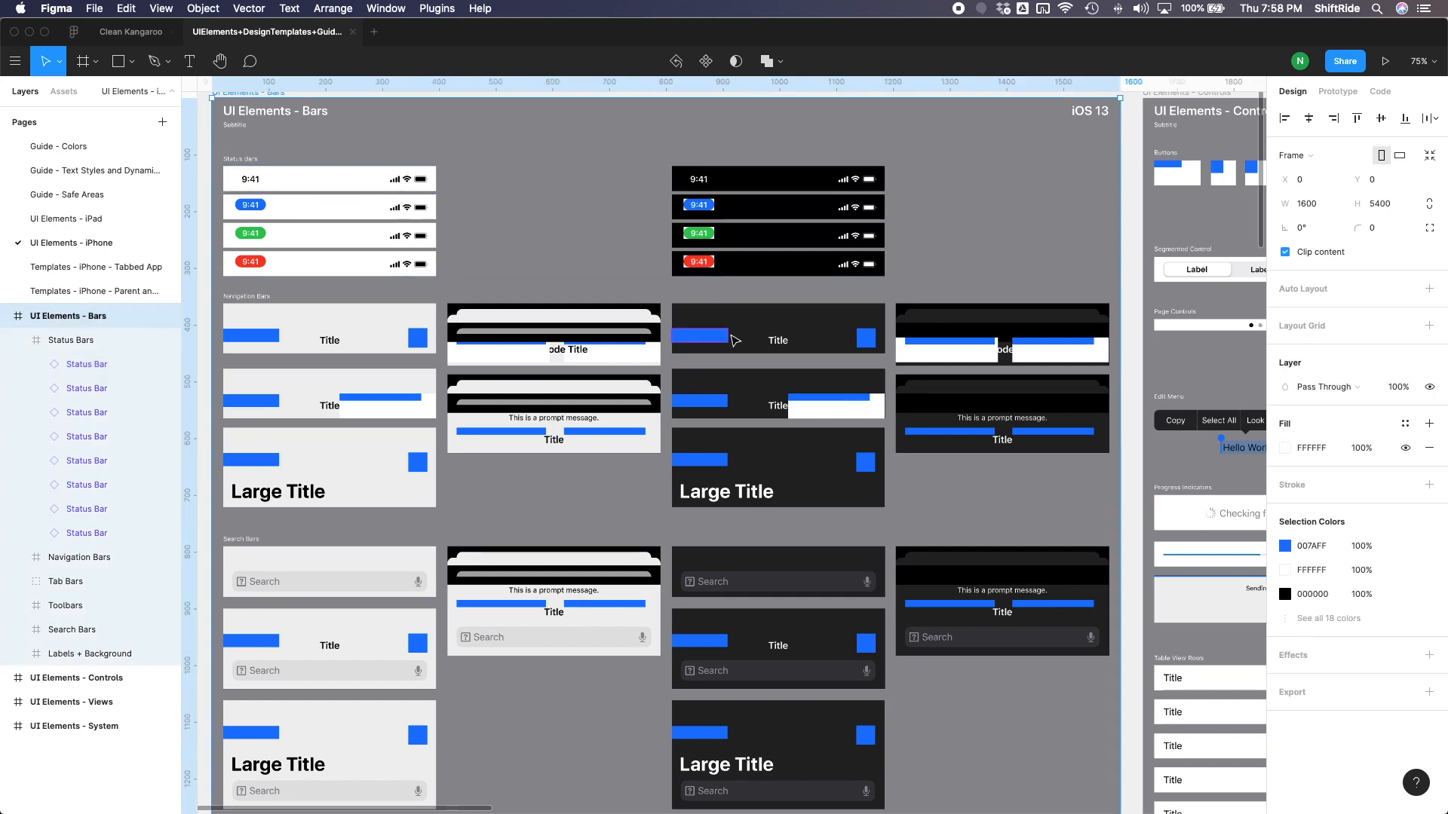
{"action": "scroll", "coordinate": [735, 341], "scroll_direction": "down", "scroll_amount": 5}
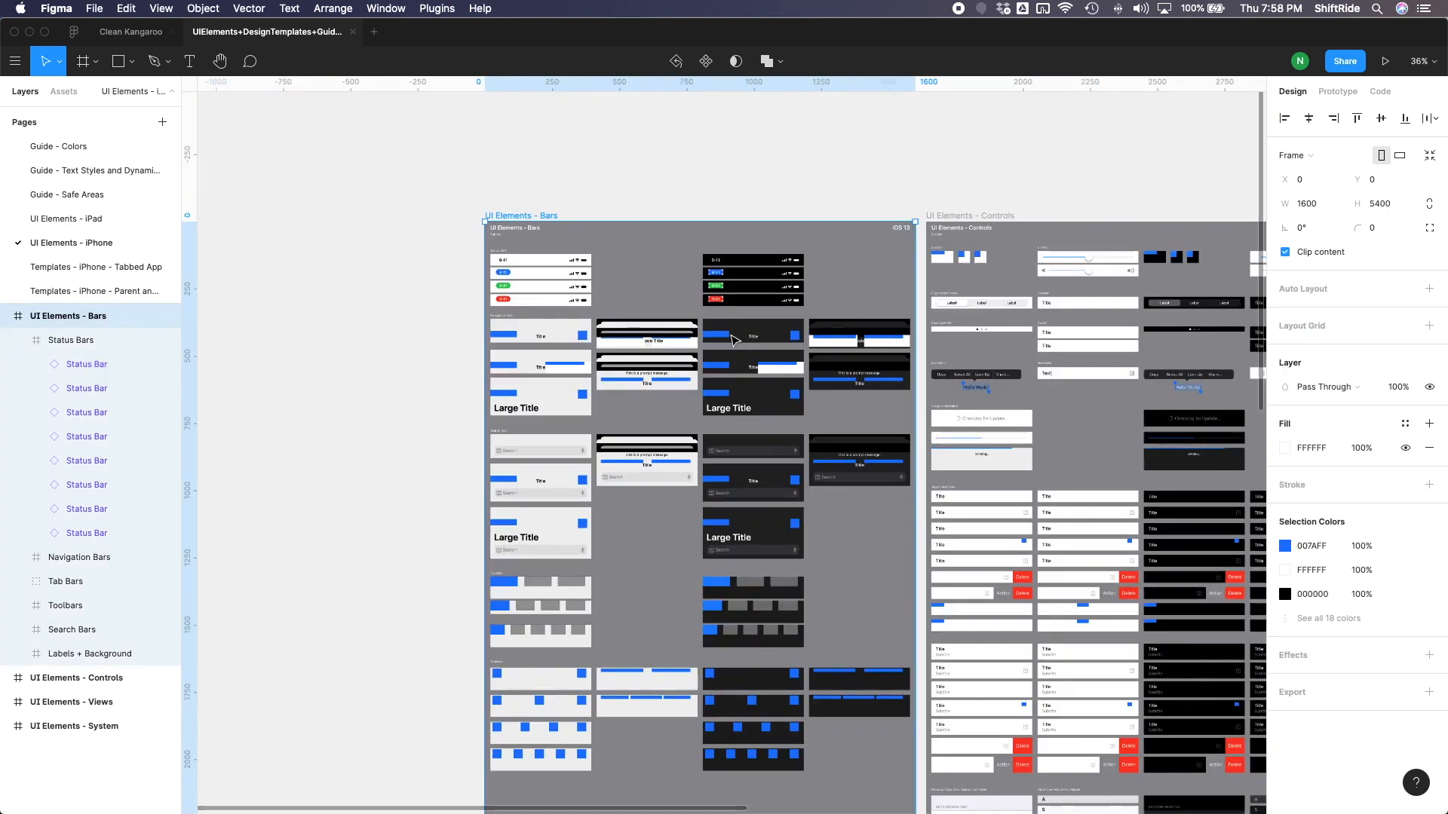
{"action": "scroll", "coordinate": [733, 339], "scroll_direction": "down", "scroll_amount": 2}
{"action": "scroll", "coordinate": [733, 339], "scroll_direction": "right", "scroll_amount": 3}
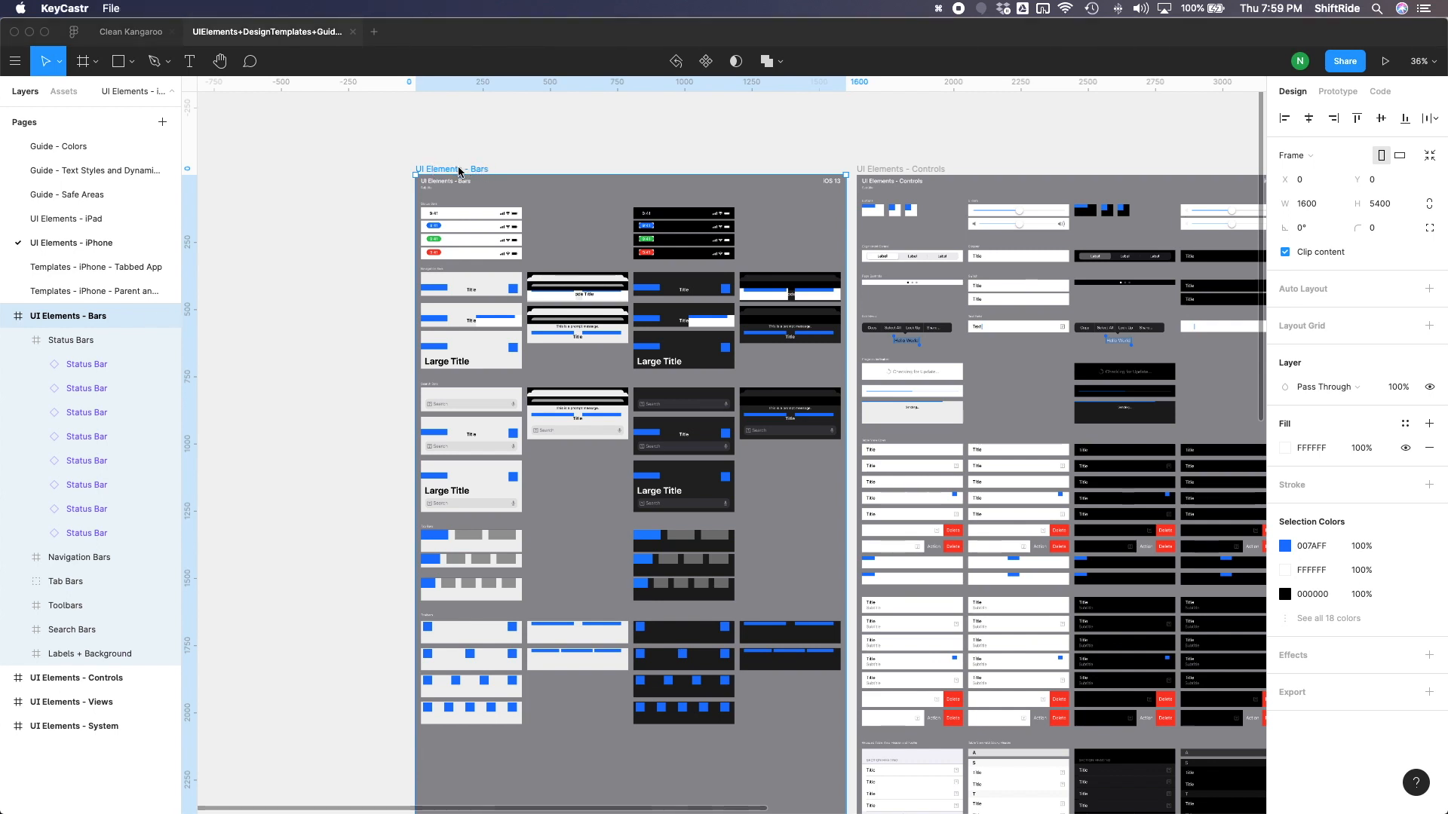
{"action": "left_click", "coordinate": [459, 171]}
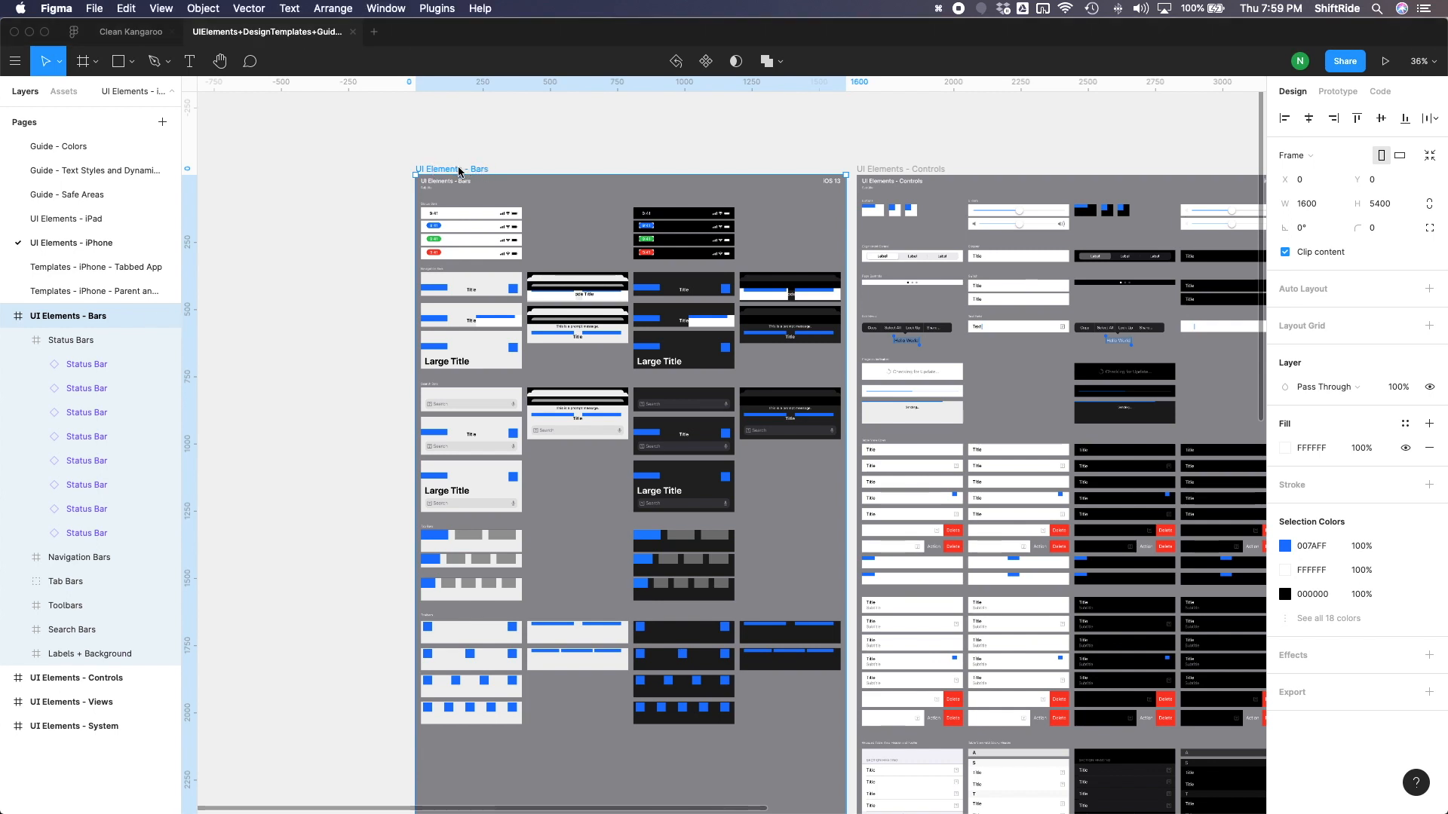
{"action": "key", "text": "super+c"}
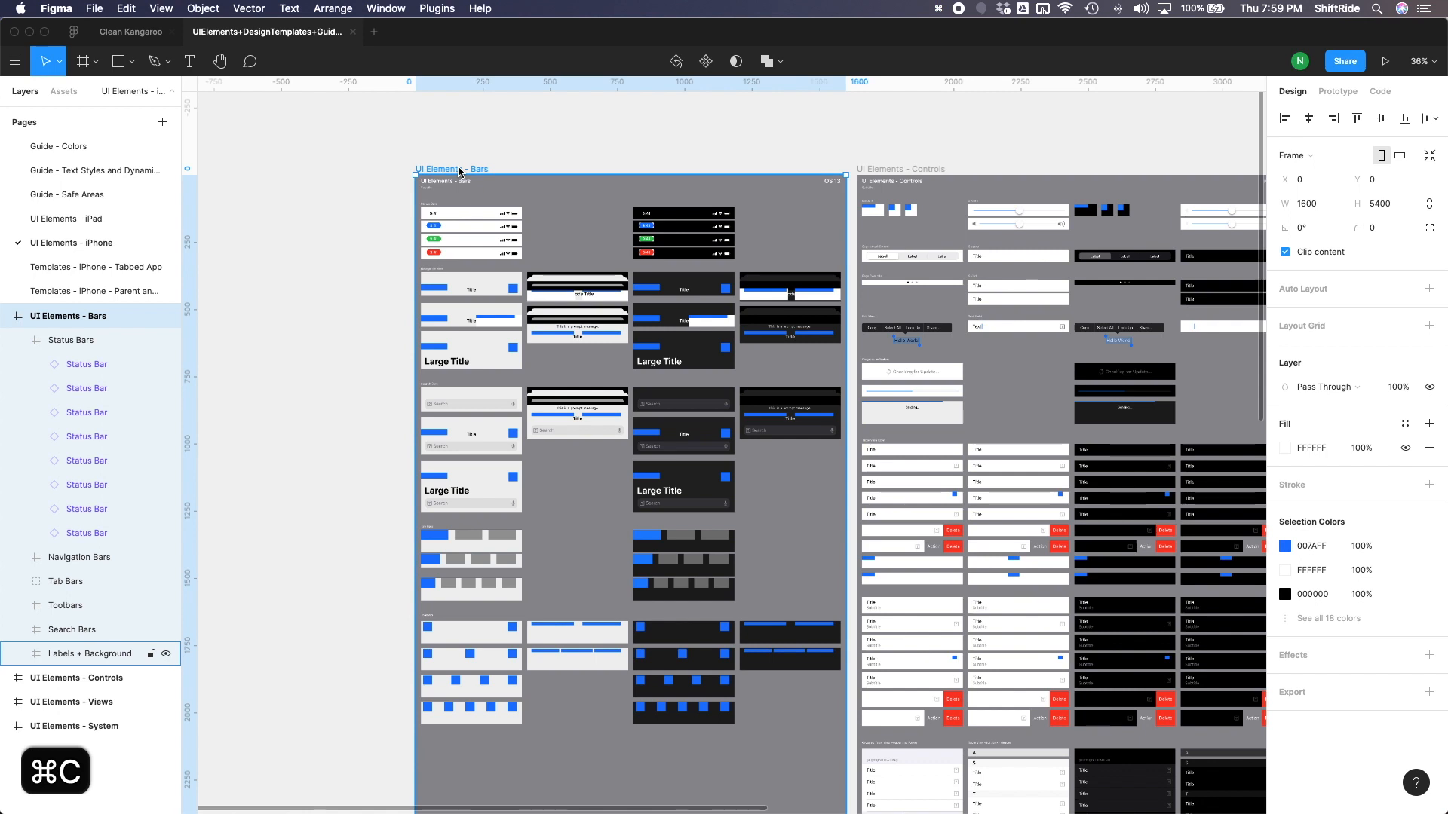
- In the Clean Kangaroo file, add a page named iOS UI Components and paste the copied UI Elements - Bars frame there
{"action": "left_click", "coordinate": [141, 36]}
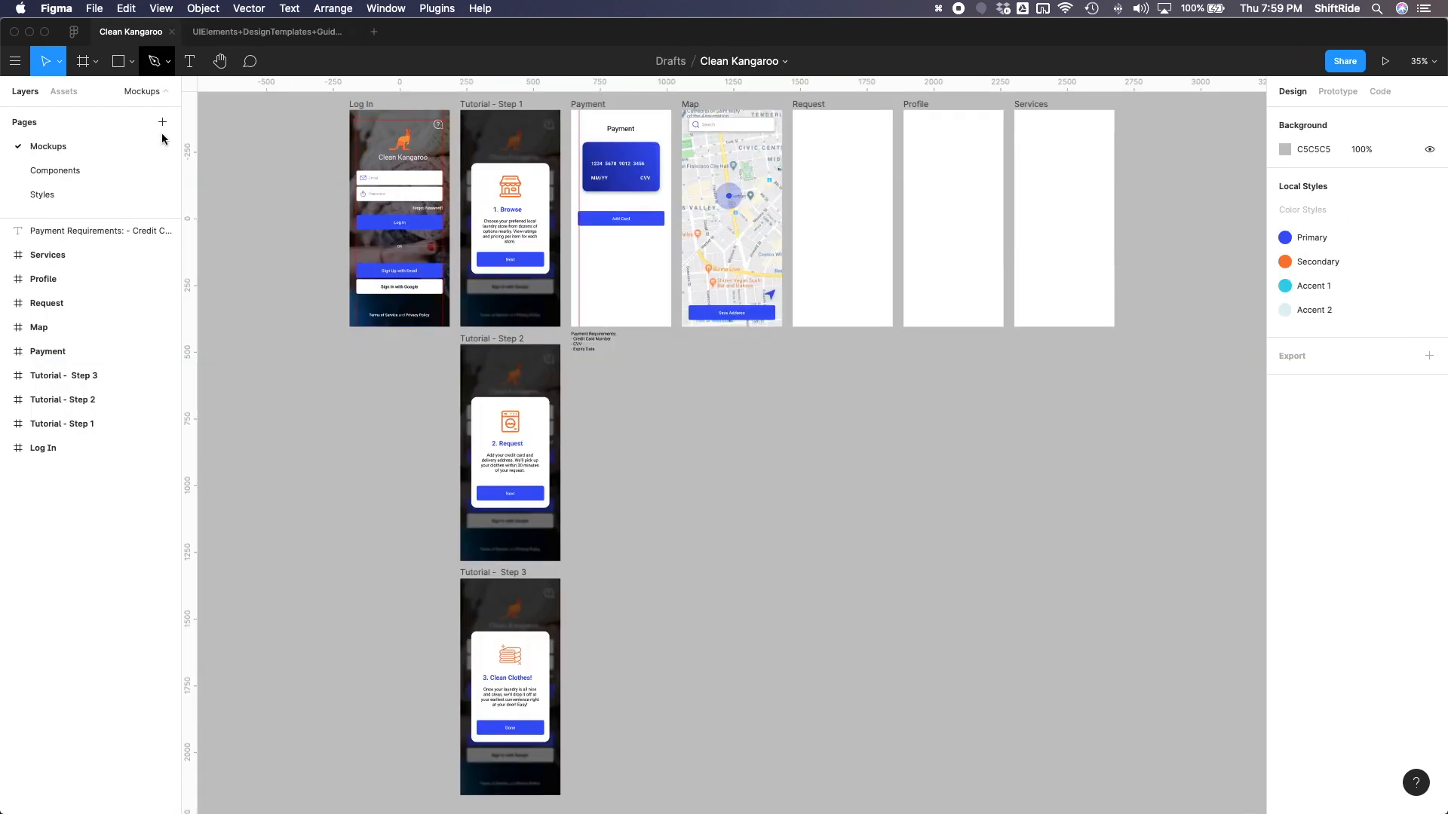
{"action": "left_click", "coordinate": [163, 123]}
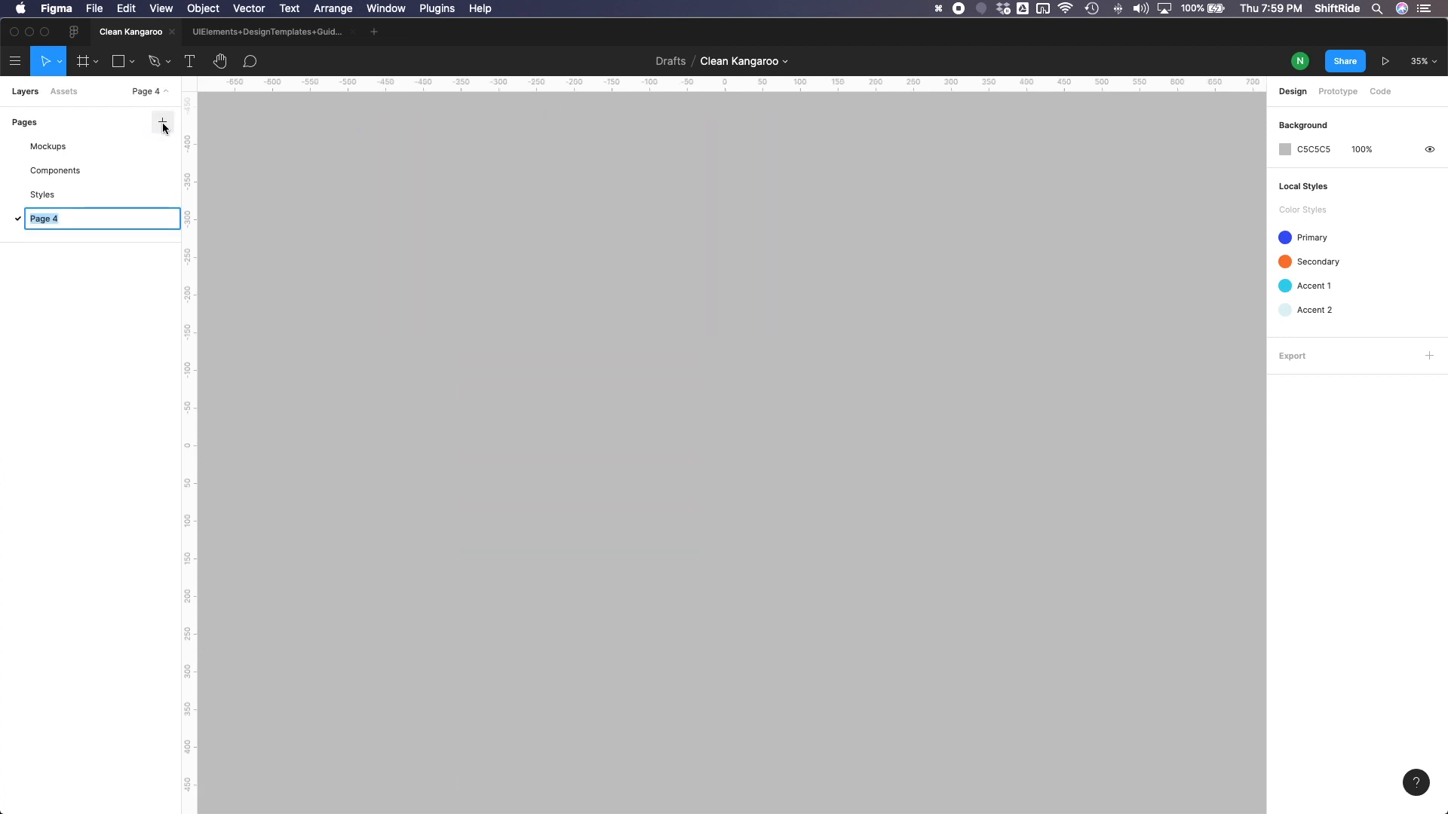
{"action": "type", "text": "iOS UI Components"}
{"action": "key", "text": "Return"}
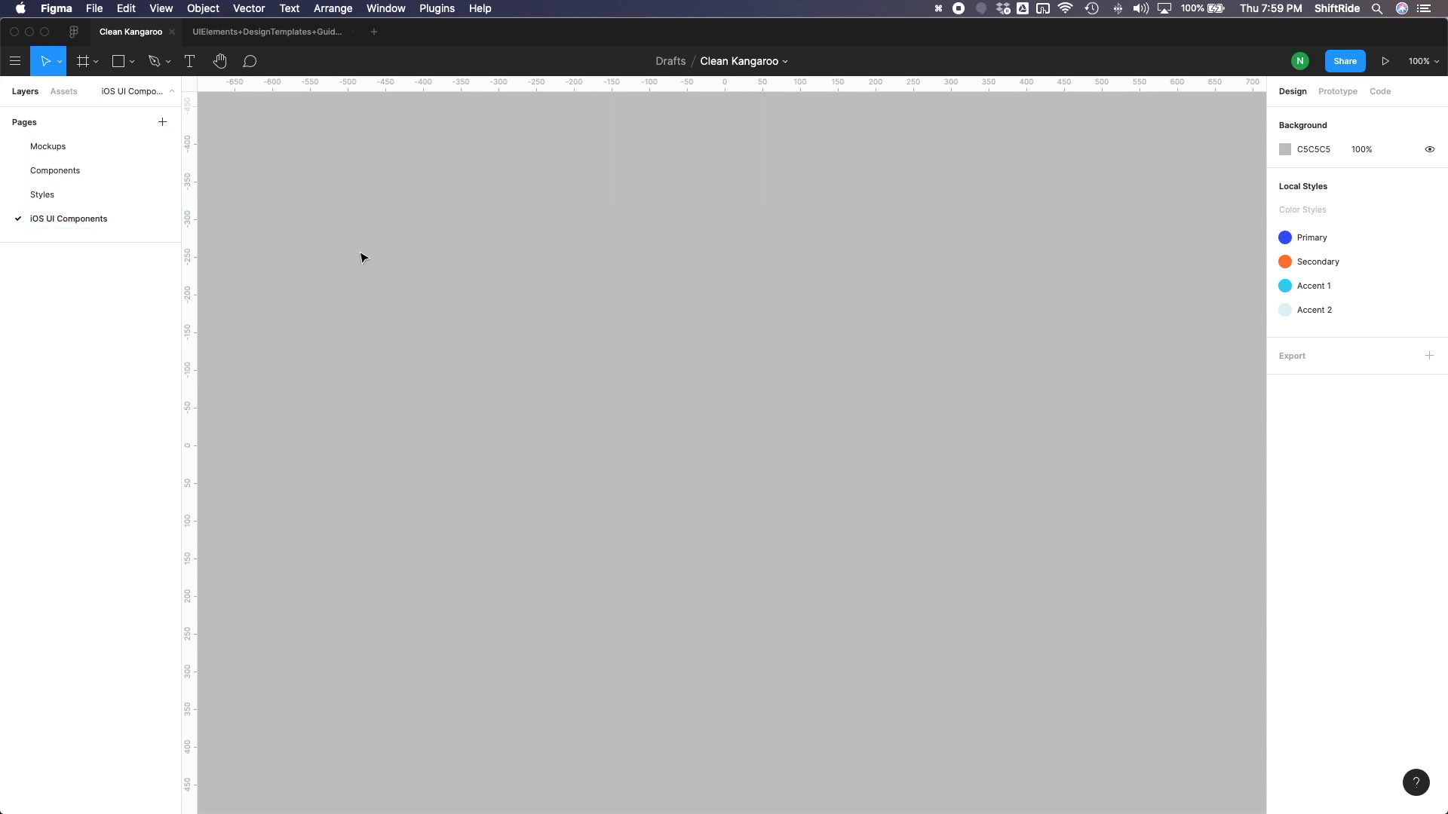
{"action": "key", "text": "super+v"}
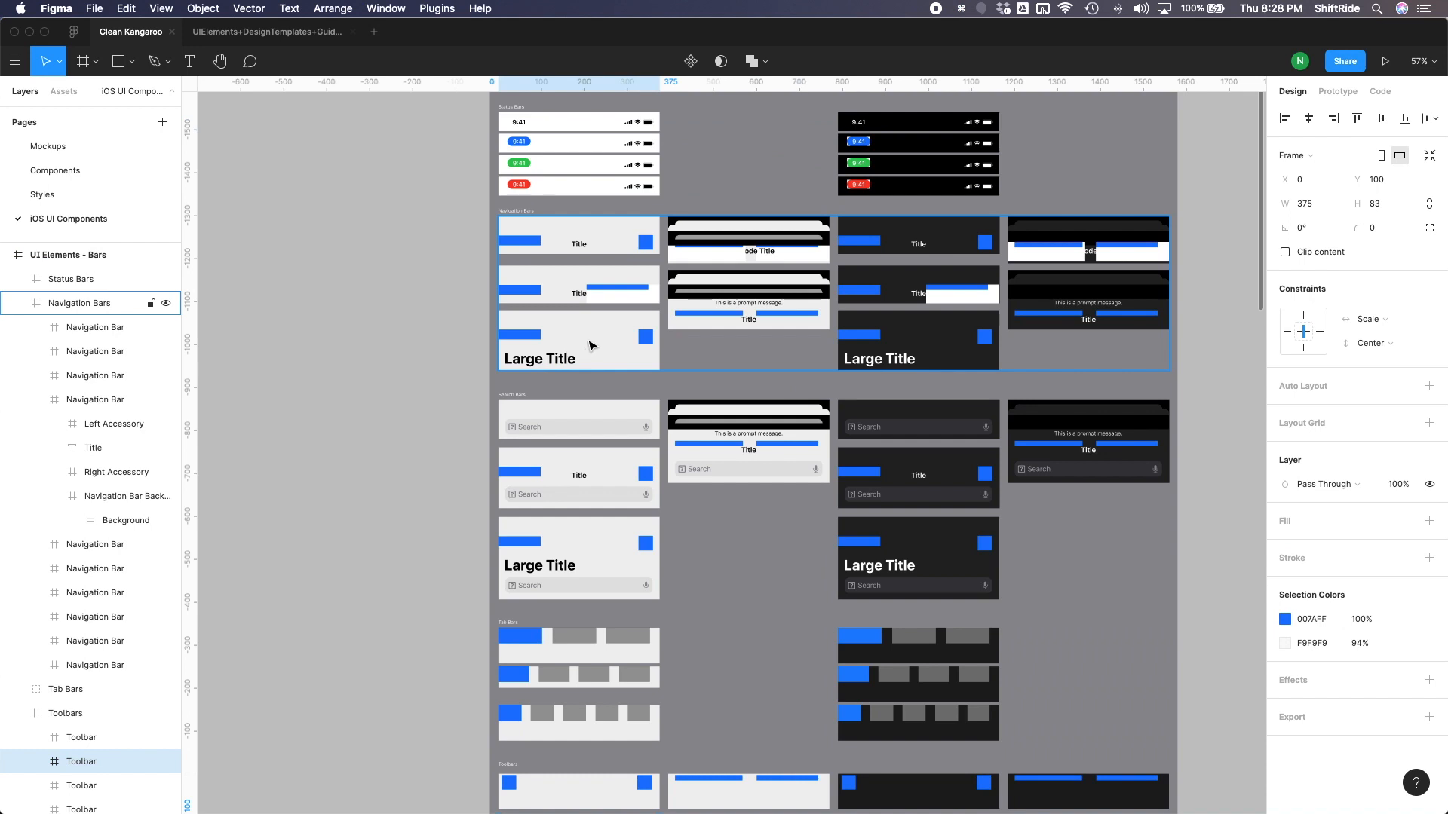
- Move the light Large Title navigation bar and the light status bar out of the bars frame onto the empty canvas beside it
{"action": "left_click", "coordinate": [591, 345]}
{"action": "left_click_drag", "start_coordinate": [578, 345], "coordinate": [331, 306]}
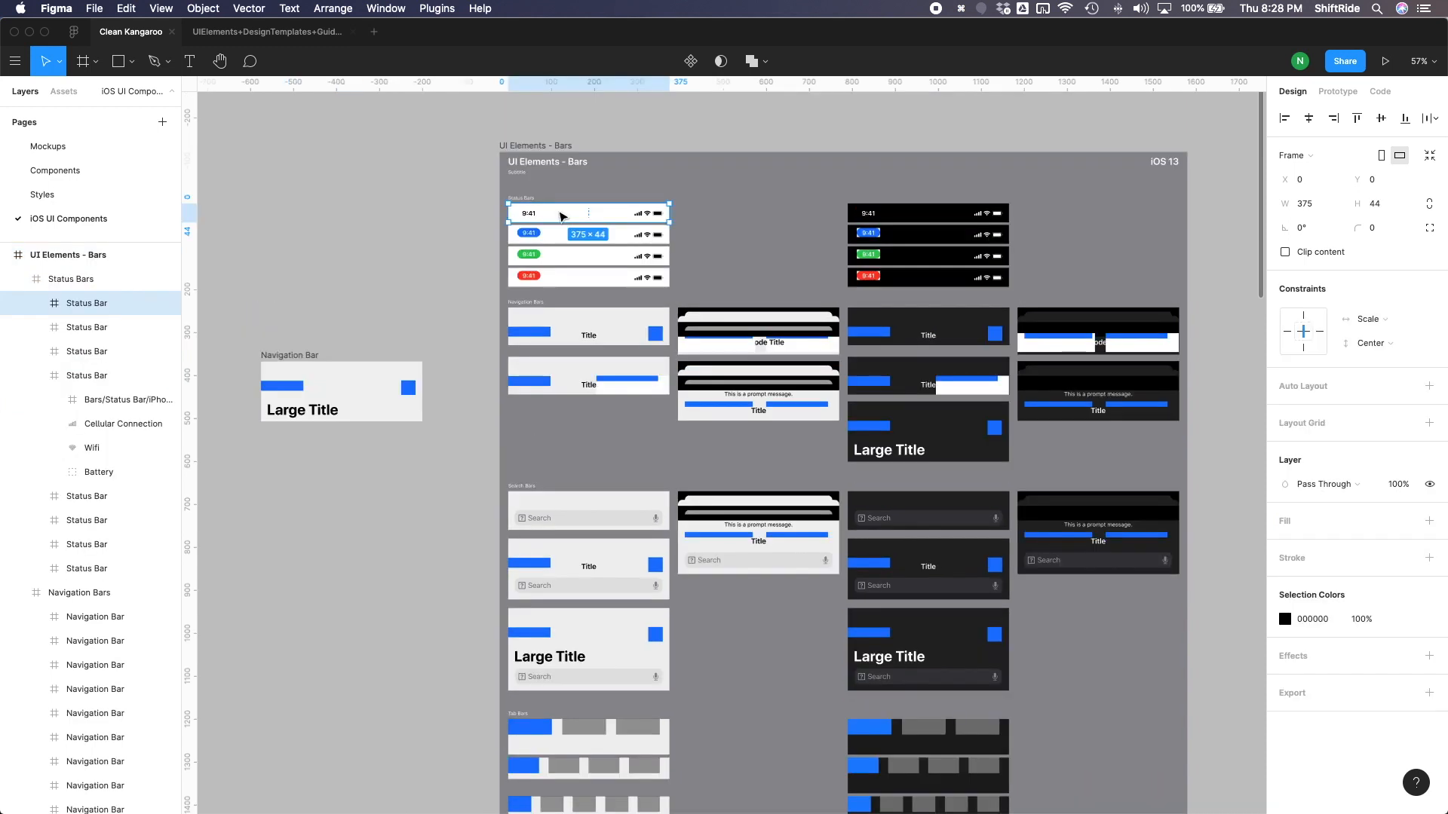
{"action": "left_click_drag", "start_coordinate": [561, 217], "coordinate": [308, 338]}
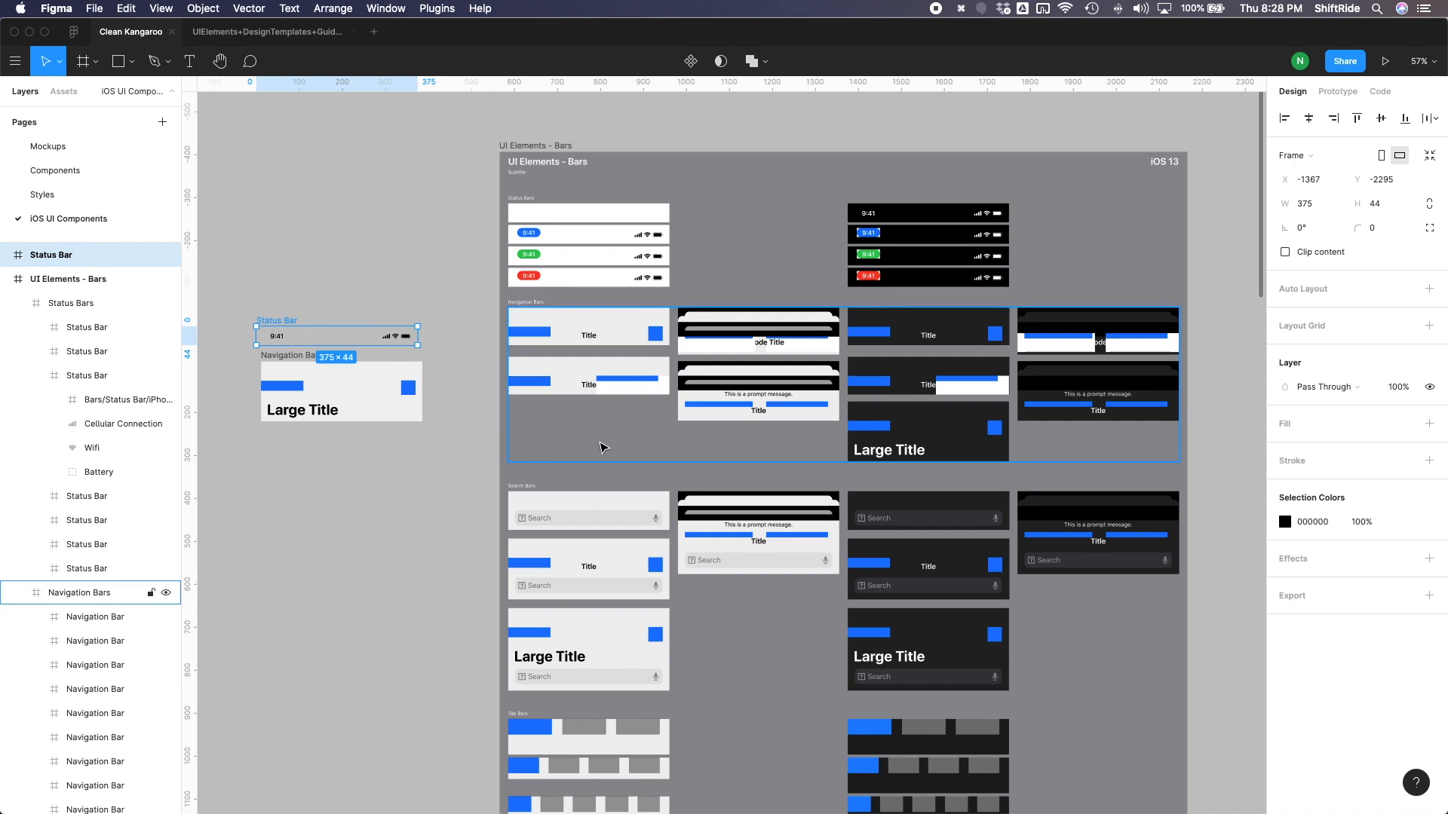
- Move the light three-tab Tab Bar out of the UI Elements - Bars frame to the empty canvas just below the separated Navigation Bar
{"action": "scroll", "coordinate": [603, 448], "scroll_direction": "down", "scroll_amount": 5}
{"action": "scroll", "coordinate": [582, 572], "scroll_direction": "up", "scroll_amount": 5, "text": "ctrl"}
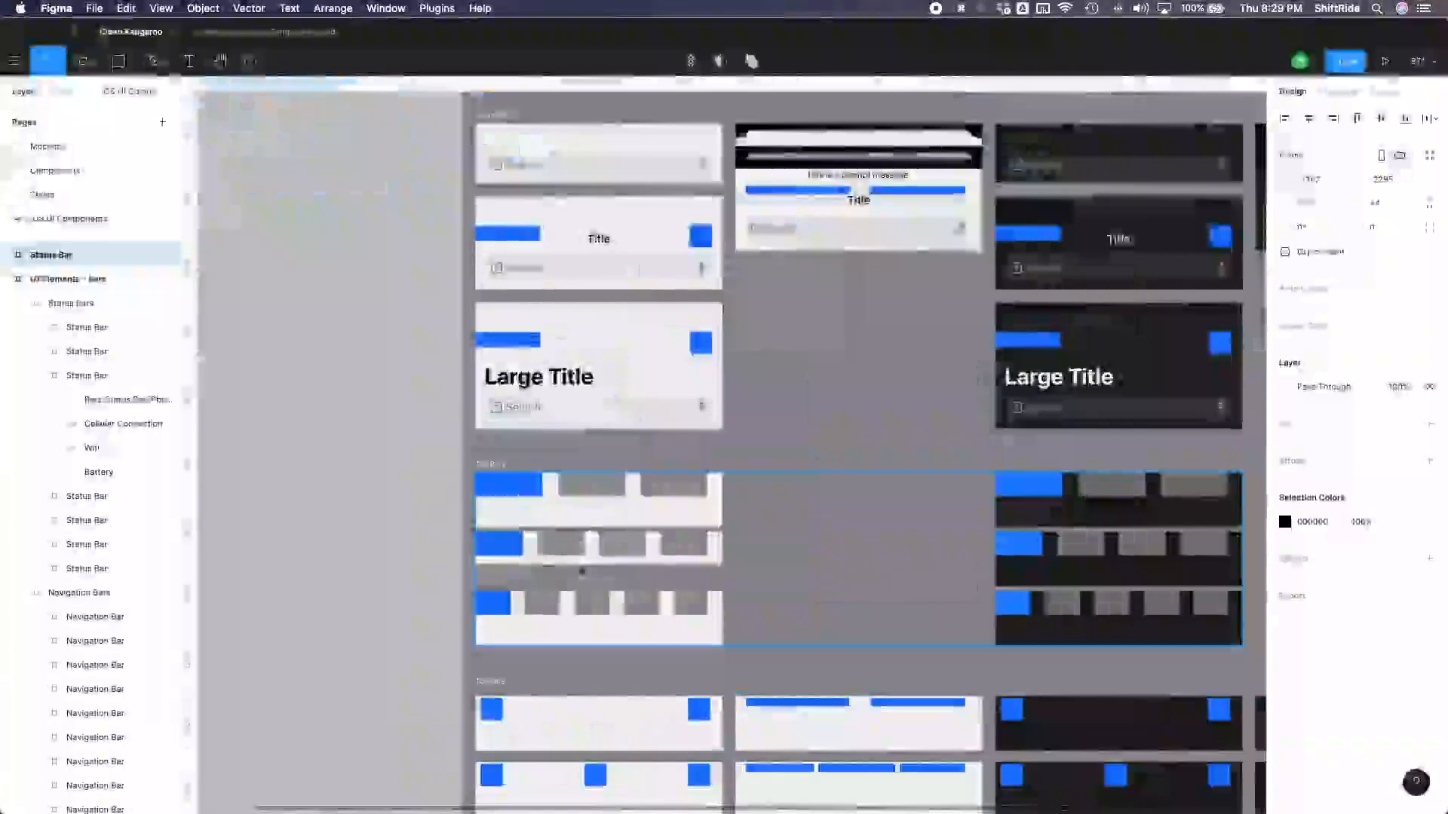
{"action": "left_click", "coordinate": [585, 507]}
{"action": "left_click", "coordinate": [604, 508]}
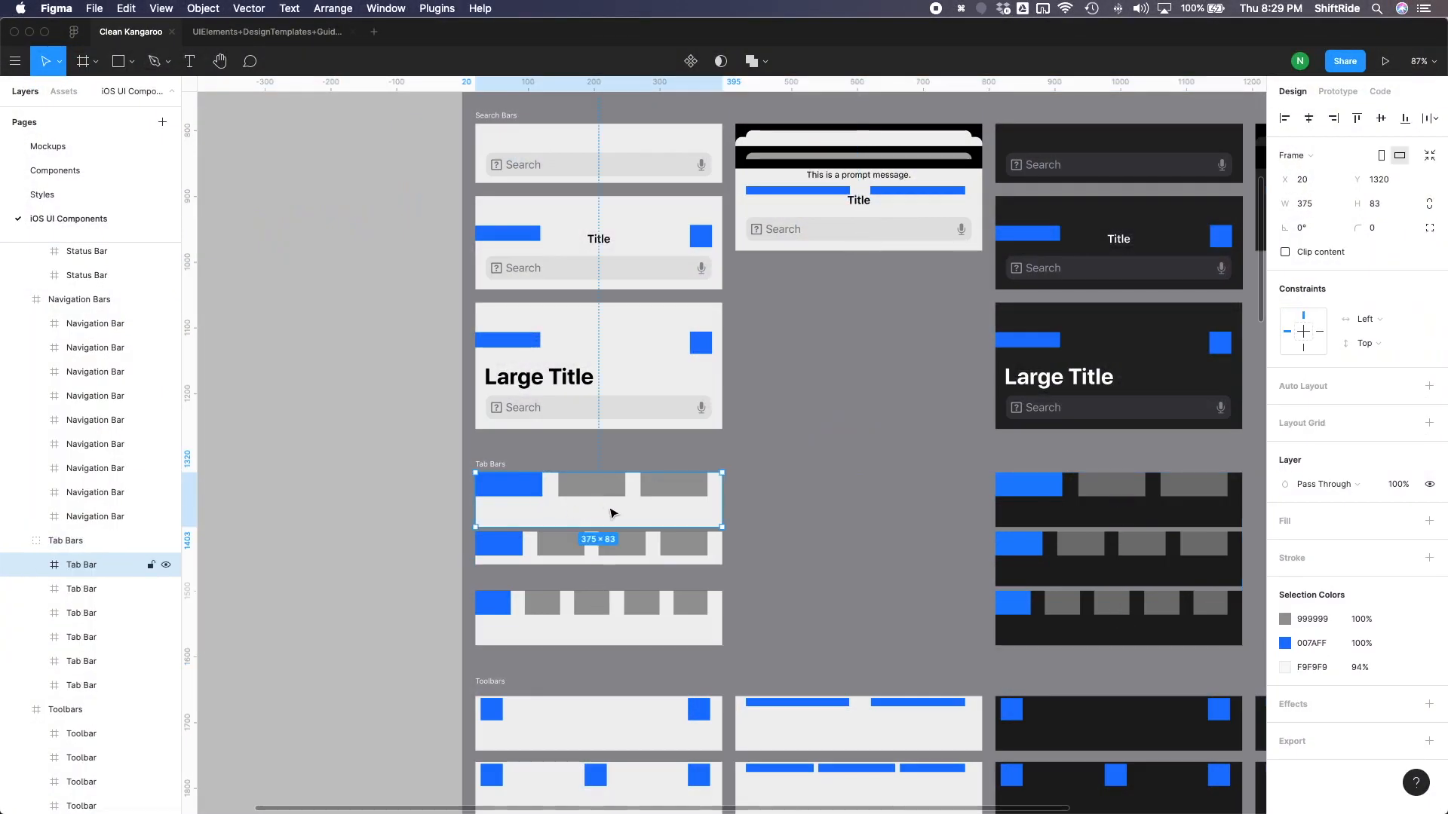
{"action": "left_click", "coordinate": [498, 469]}
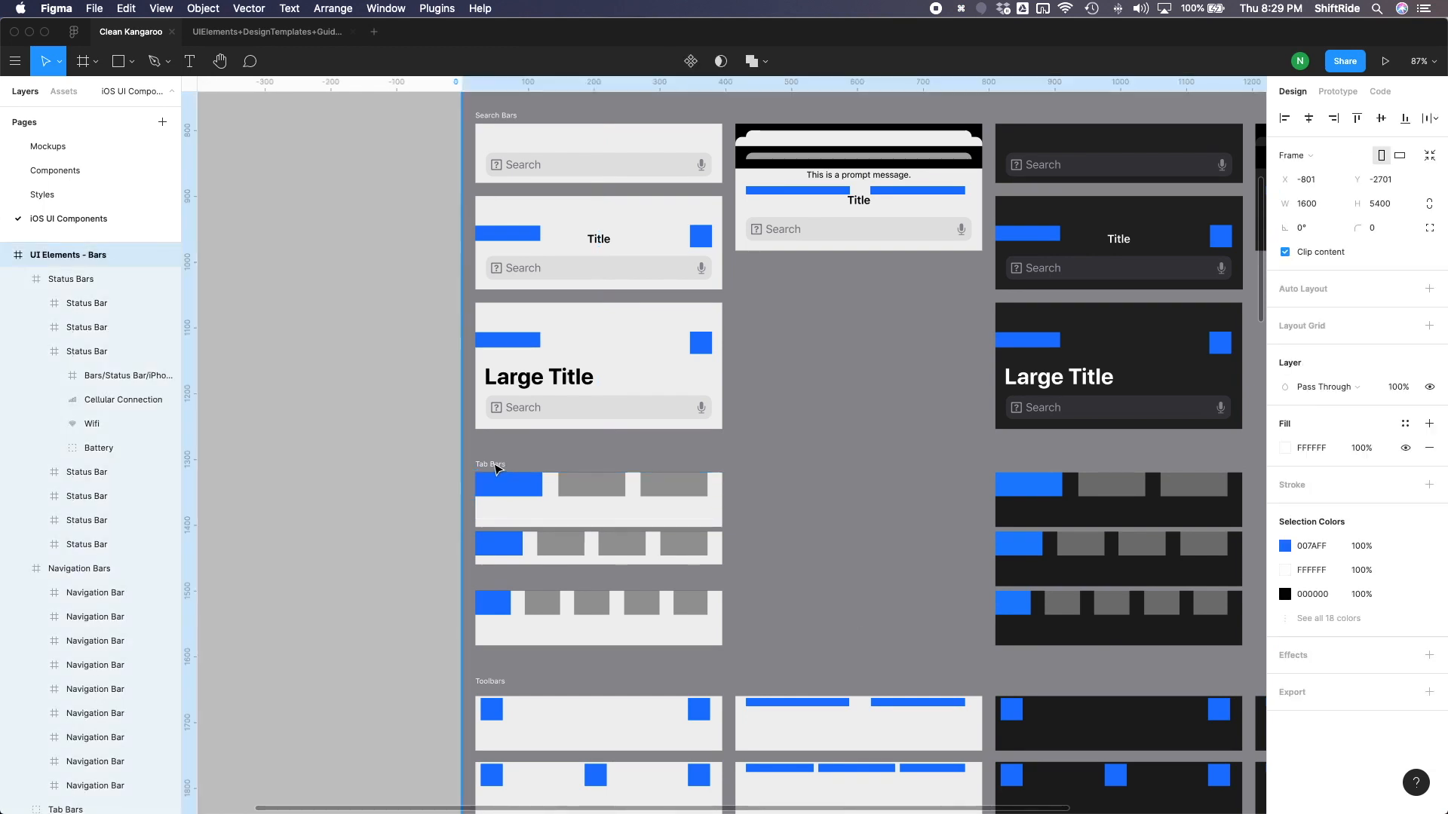
{"action": "left_click_drag", "start_coordinate": [578, 511], "coordinate": [310, 220]}
{"action": "scroll", "coordinate": [494, 281], "scroll_direction": "up", "scroll_amount": 8}
{"action": "scroll", "coordinate": [494, 282], "scroll_direction": "left", "scroll_amount": 7}
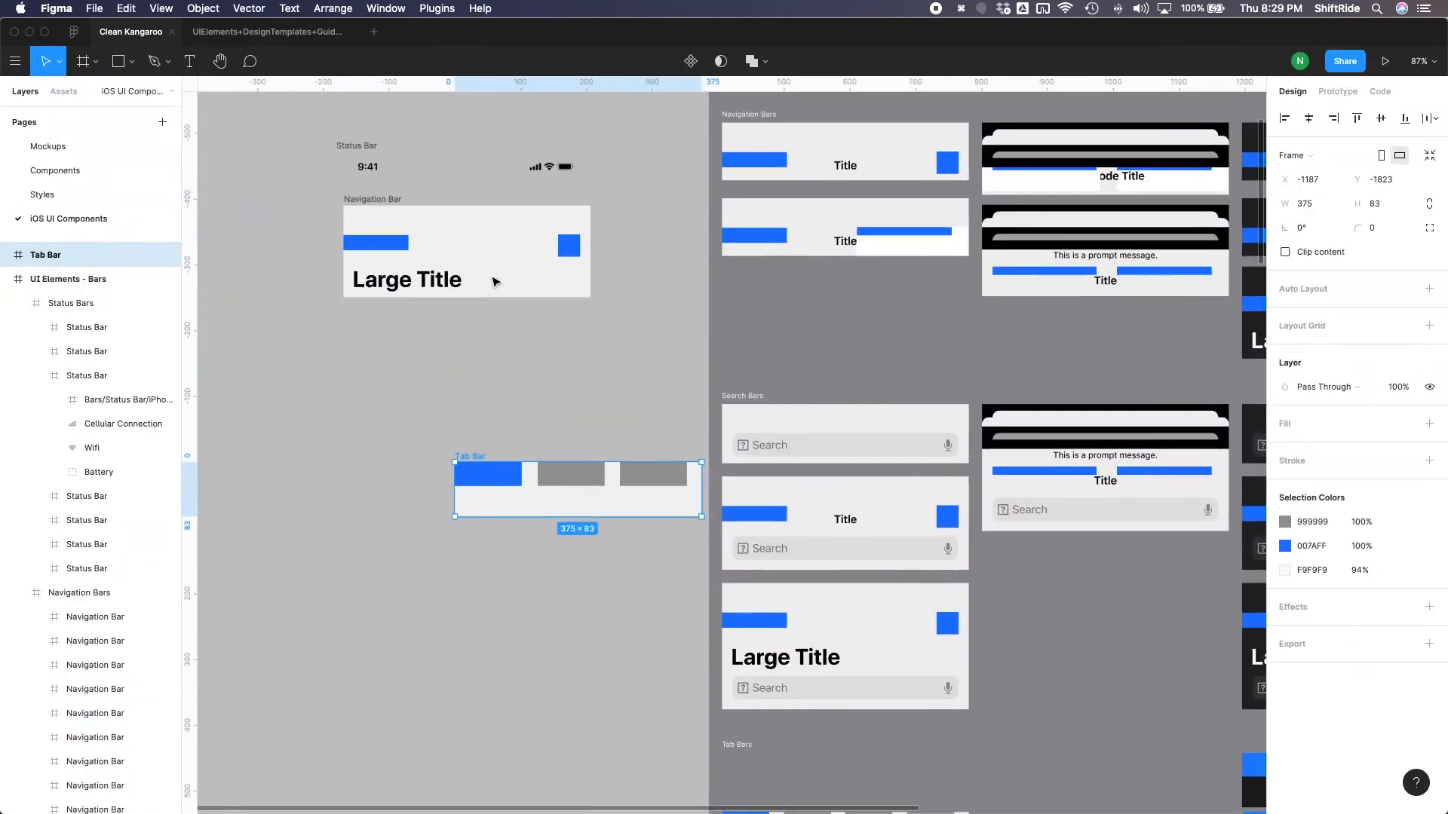
{"action": "left_click_drag", "start_coordinate": [496, 476], "coordinate": [381, 353]}
{"action": "scroll", "coordinate": [381, 353], "scroll_direction": "up", "scroll_amount": 3}
- Turn the separated Status Bar, Navigation Bar and Tab Bar frames into individual components
{"action": "left_click", "coordinate": [377, 270]}
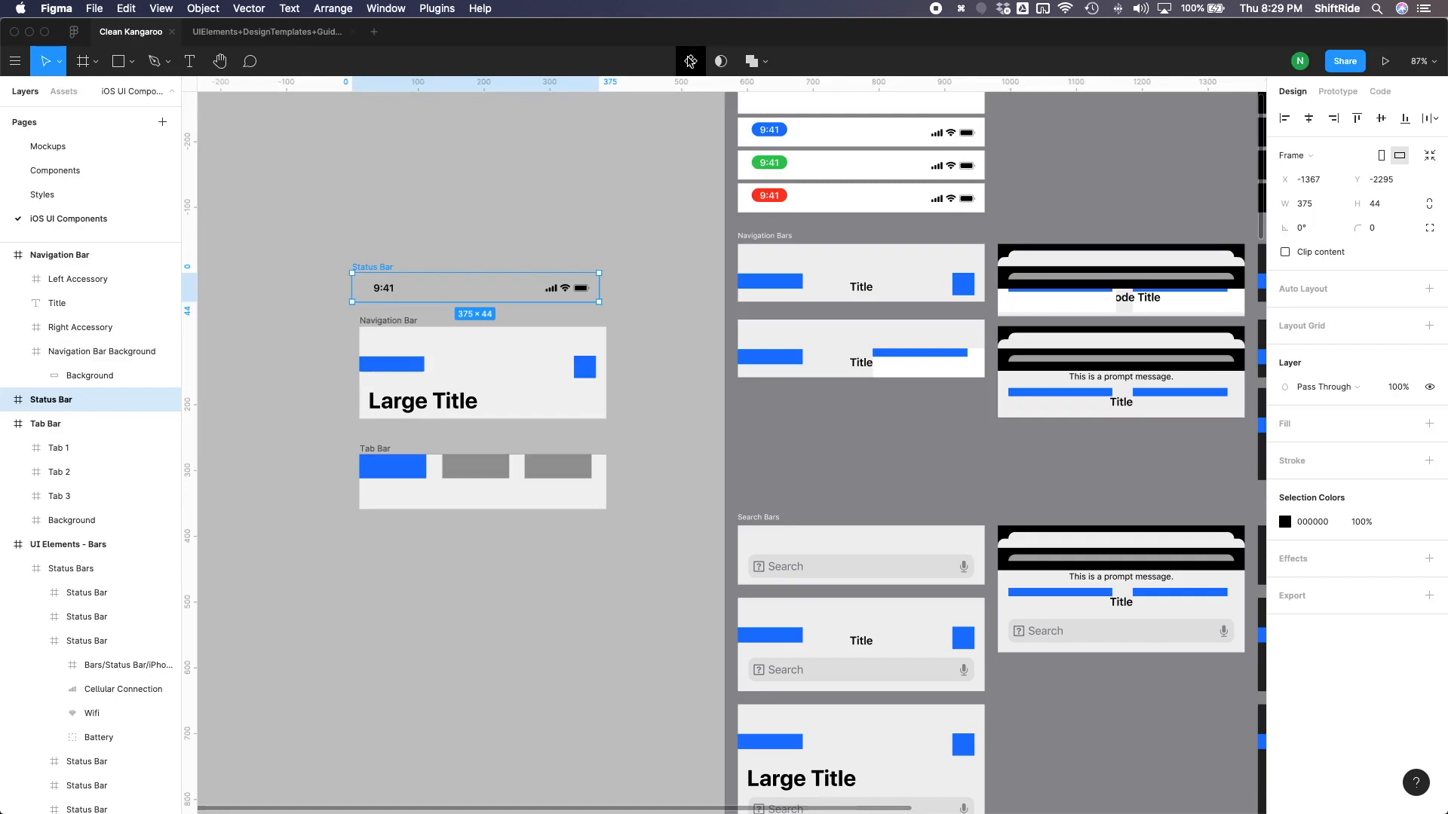
{"action": "left_click", "coordinate": [689, 61]}
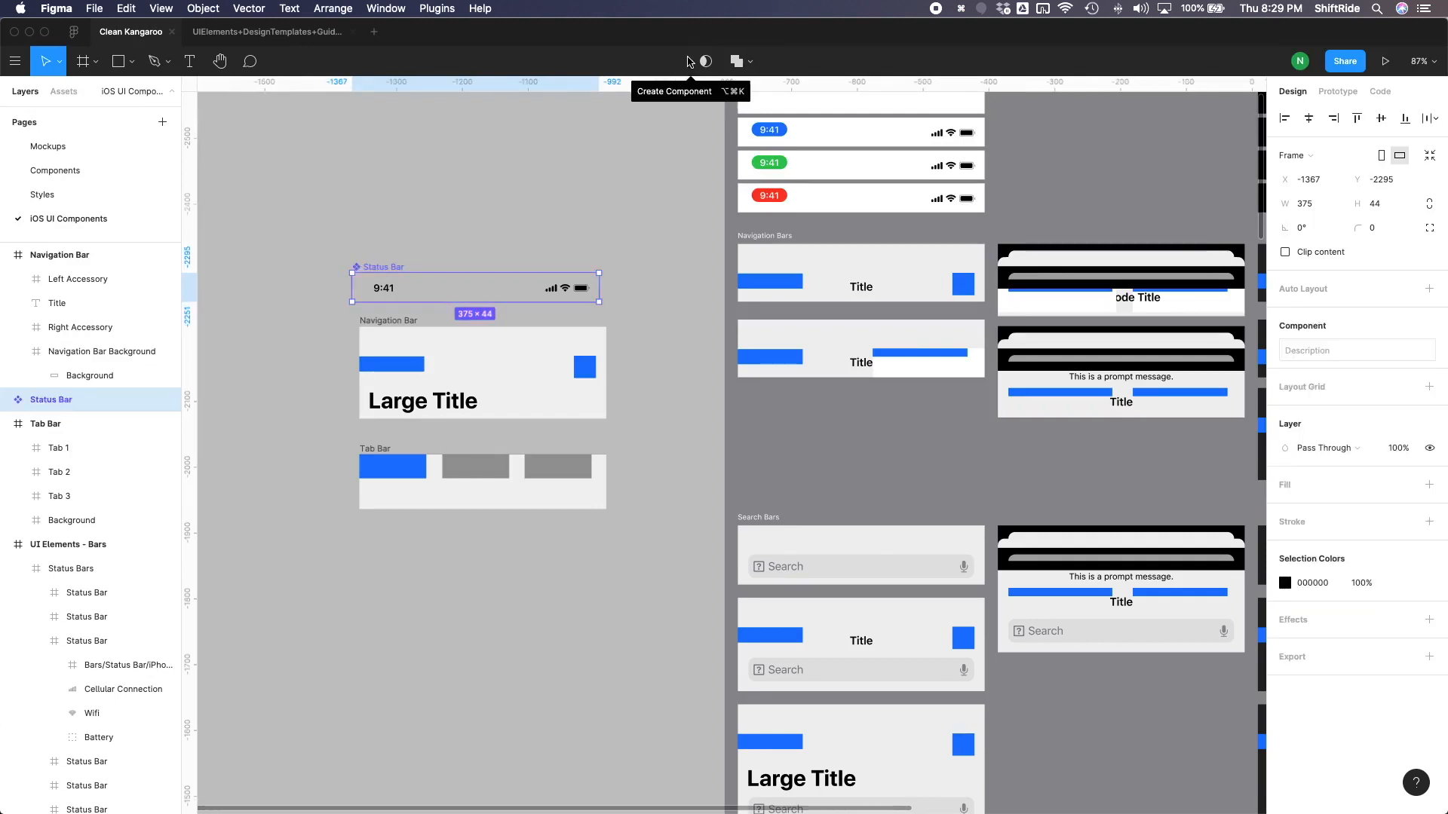
{"action": "left_click", "coordinate": [400, 320]}
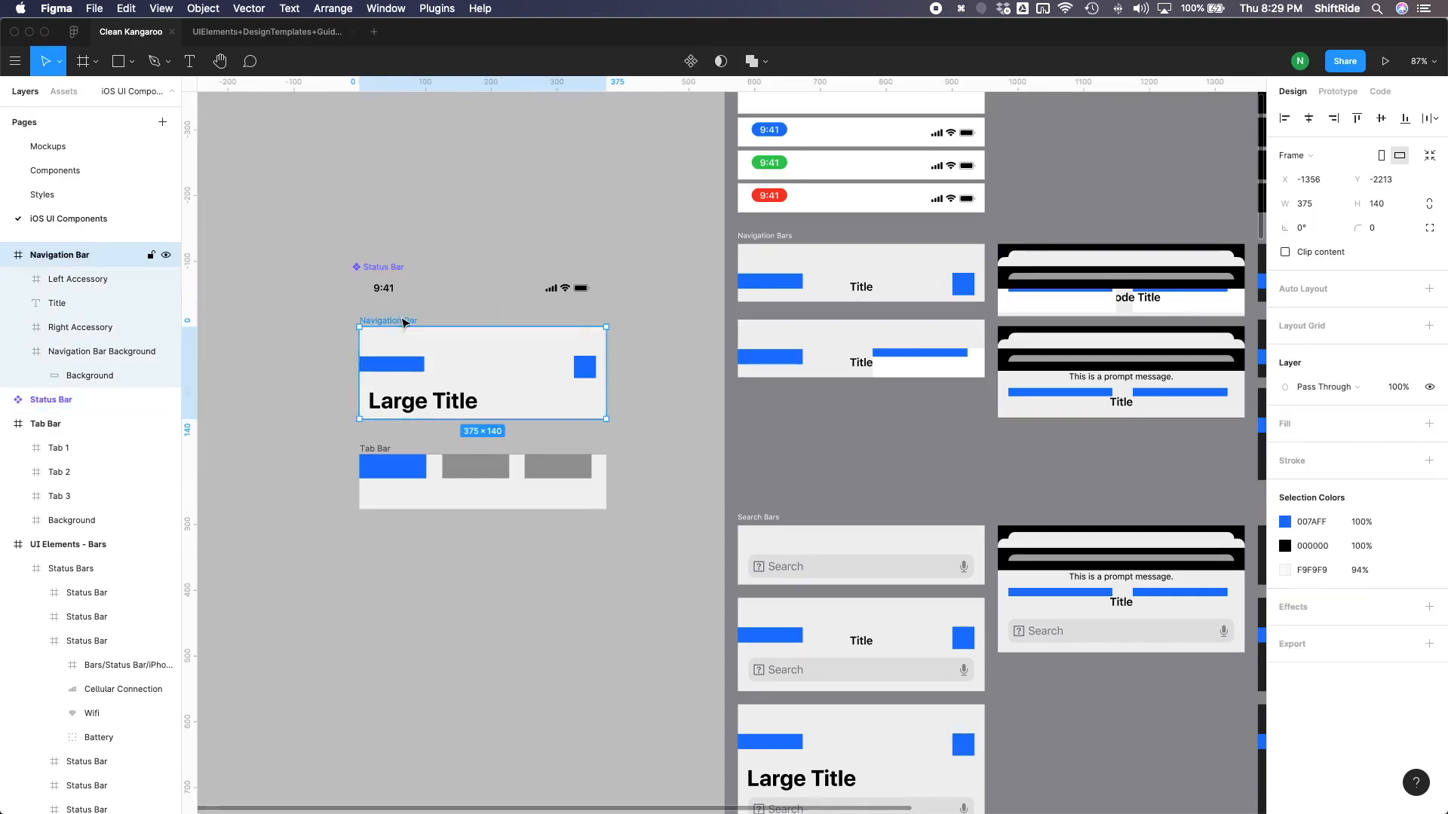
{"action": "left_click", "coordinate": [691, 63]}
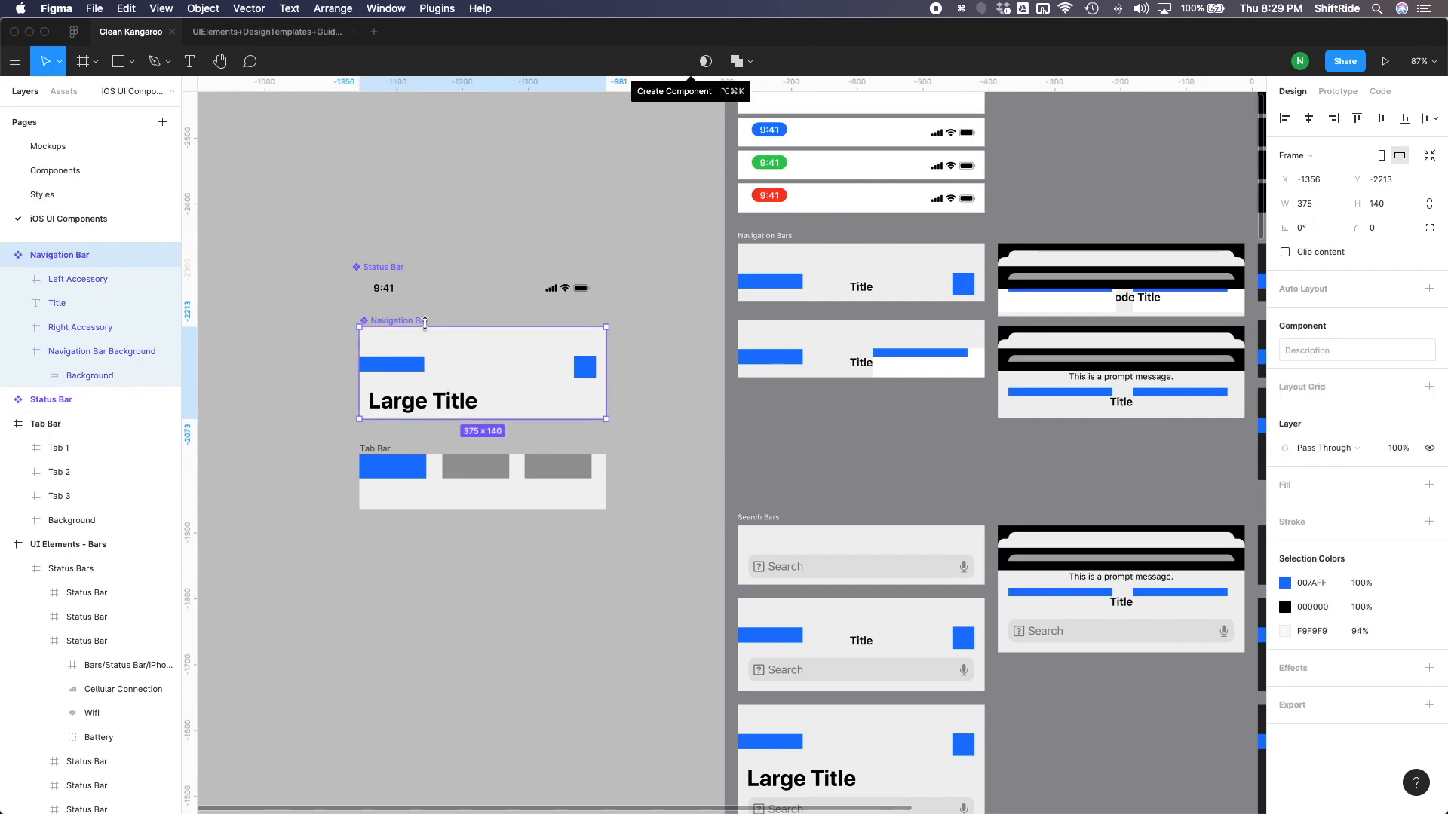
{"action": "left_click", "coordinate": [378, 451]}
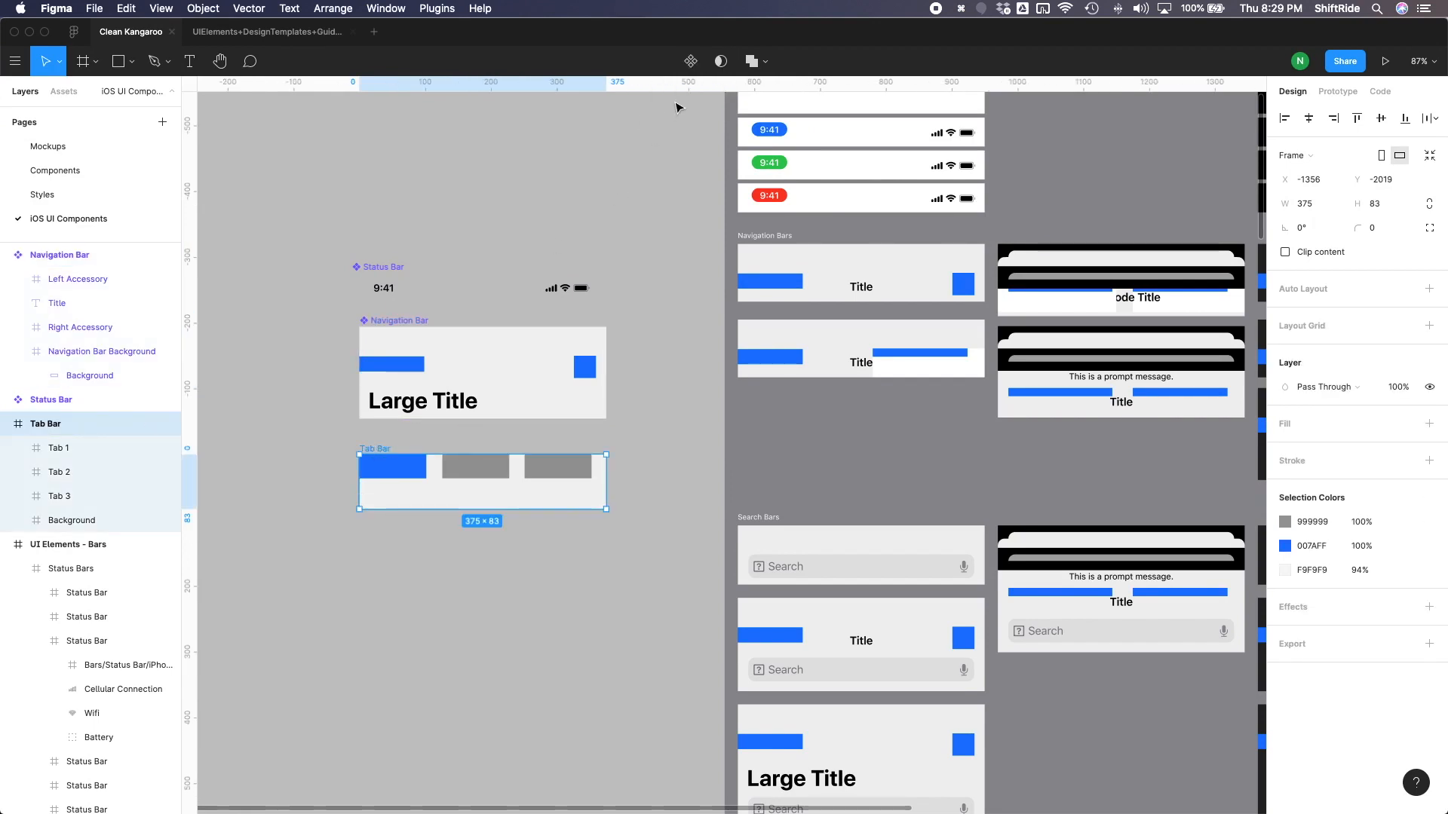
{"action": "left_click", "coordinate": [694, 61]}
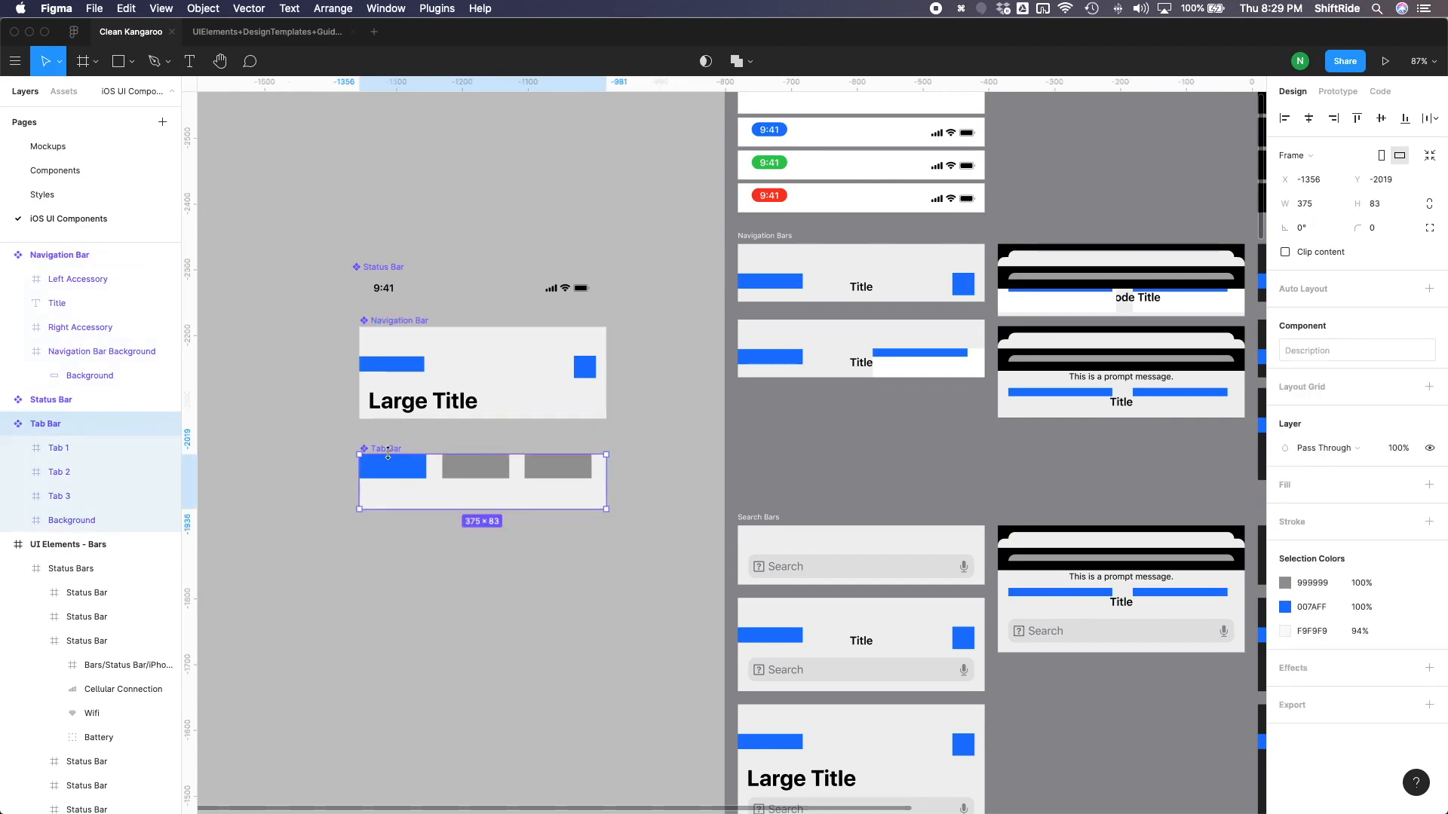
{"action": "left_click", "coordinate": [316, 494]}
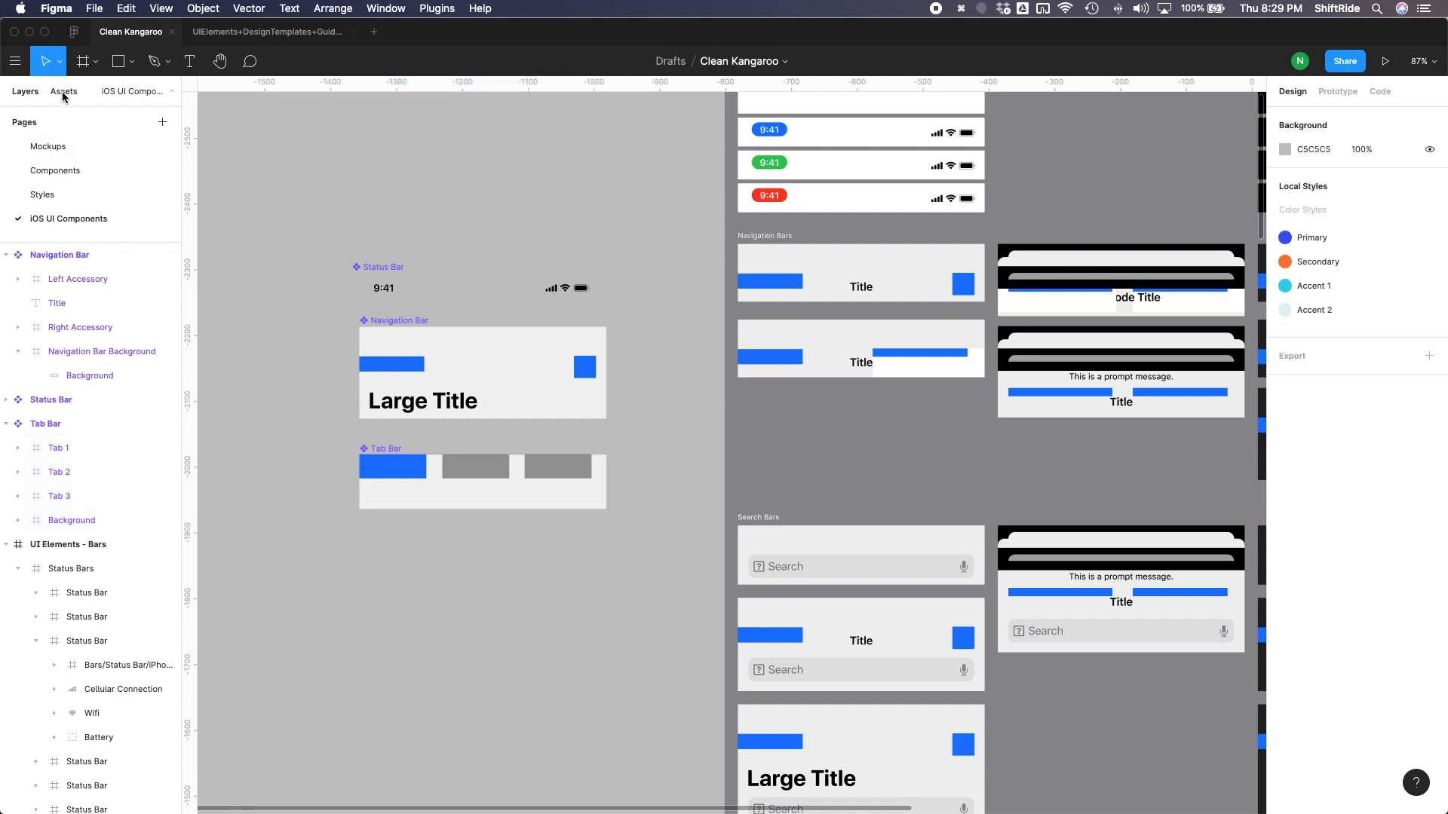
- On the Mockups page, place a Status Bar component instance at the top of the Request, Profile and Services frames
{"action": "left_click", "coordinate": [57, 158]}
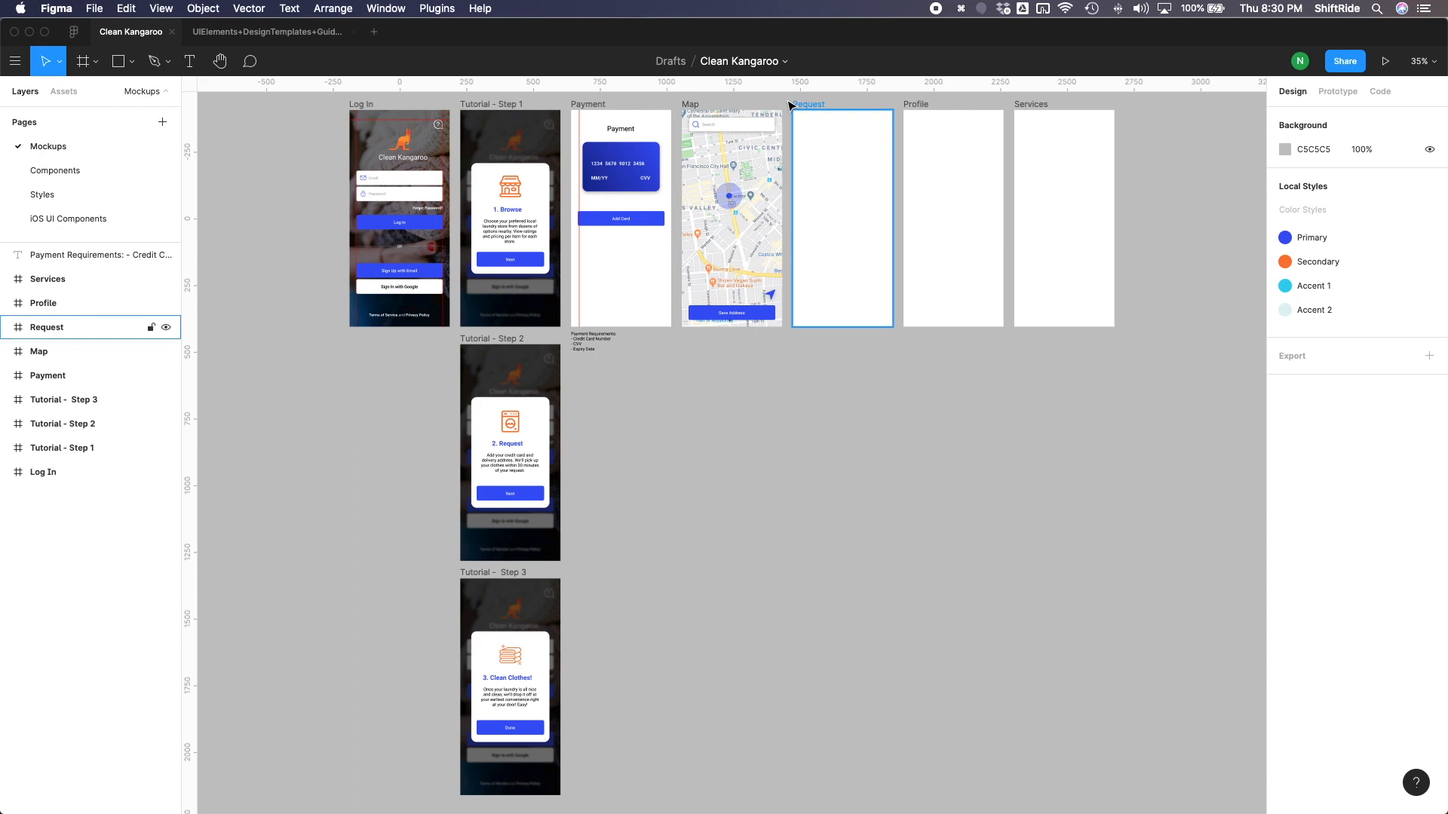
{"action": "left_click_drag", "start_coordinate": [790, 101], "coordinate": [1132, 340]}
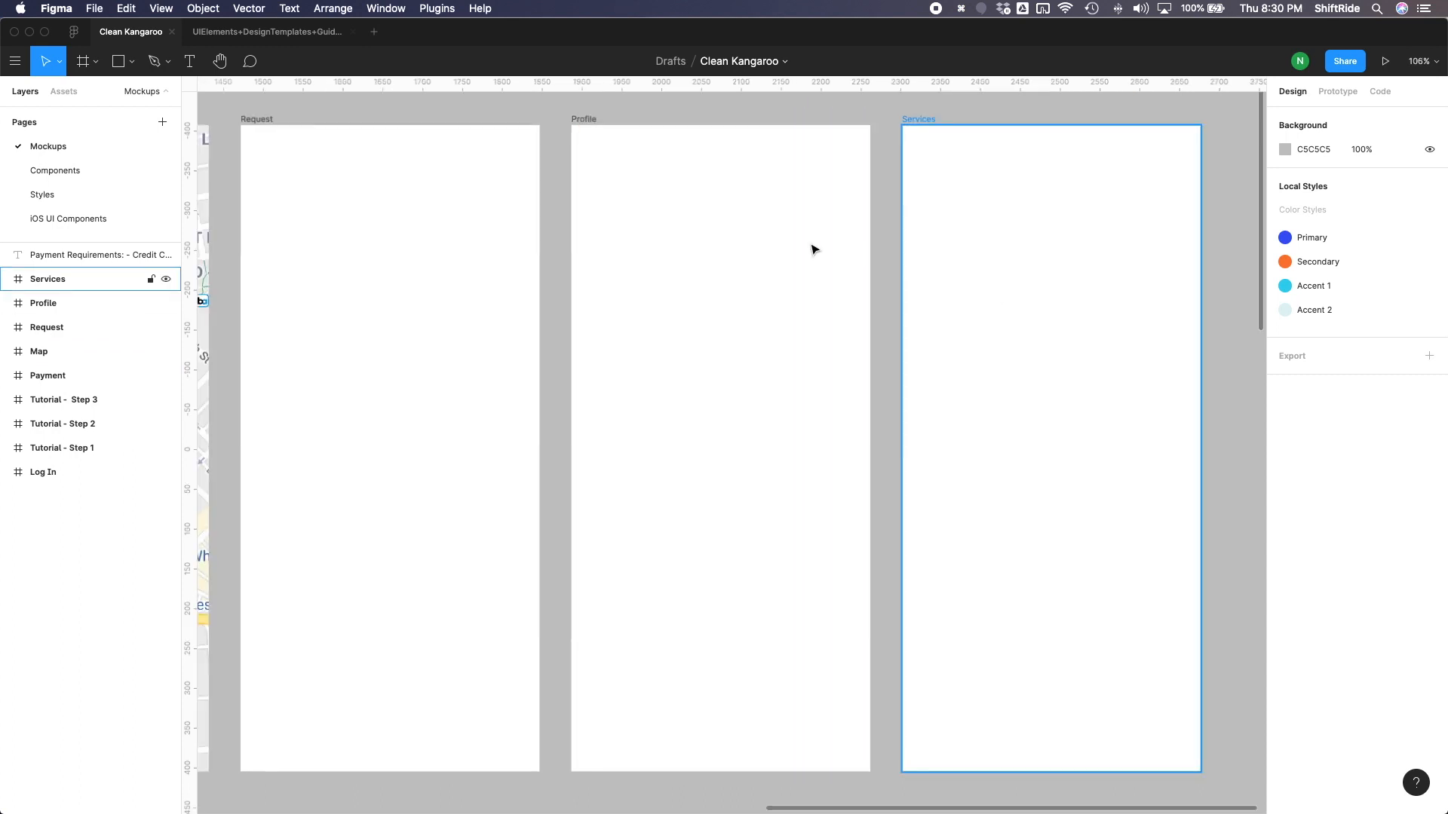
{"action": "left_click", "coordinate": [65, 92]}
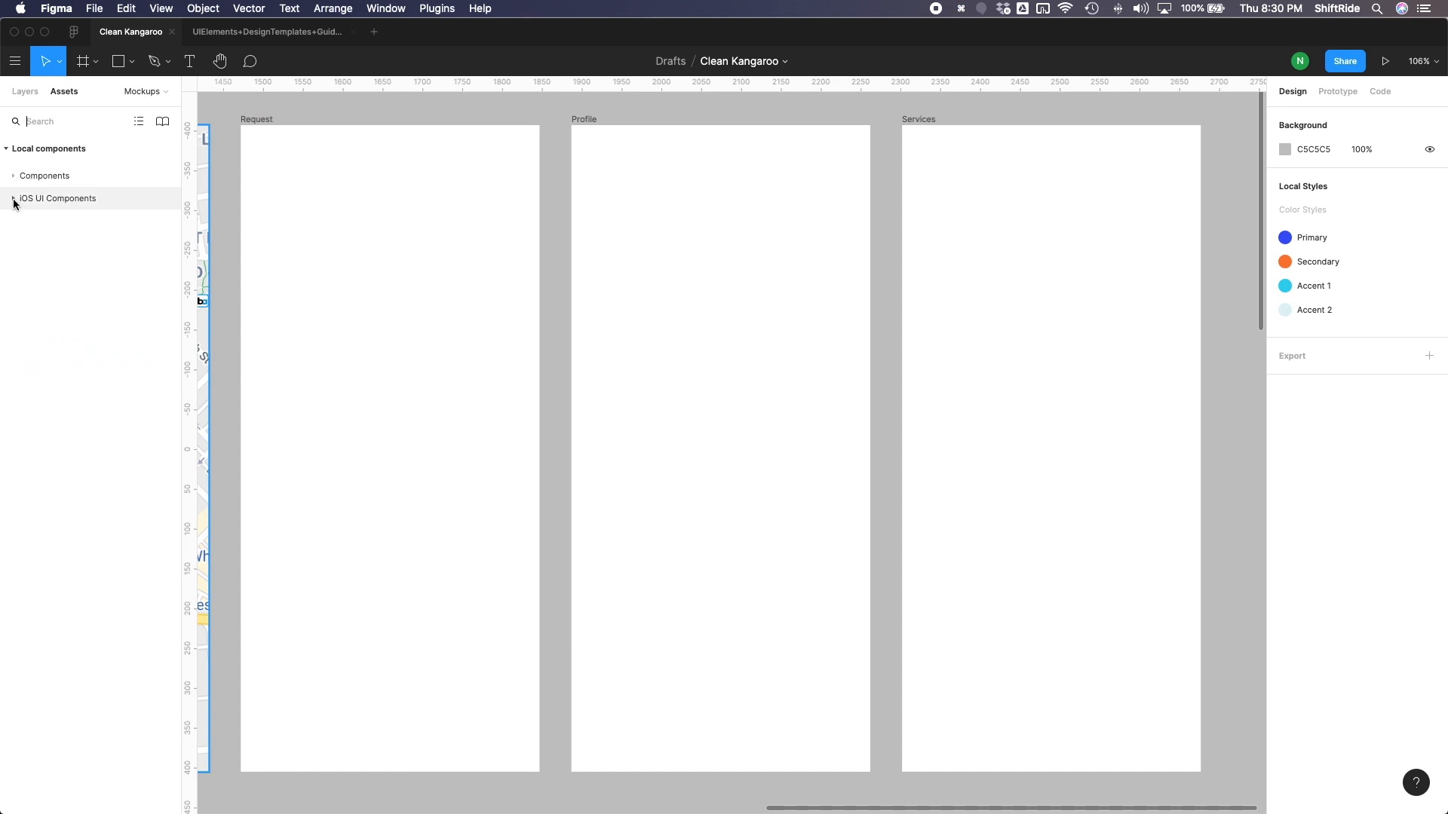
{"action": "left_click", "coordinate": [13, 200]}
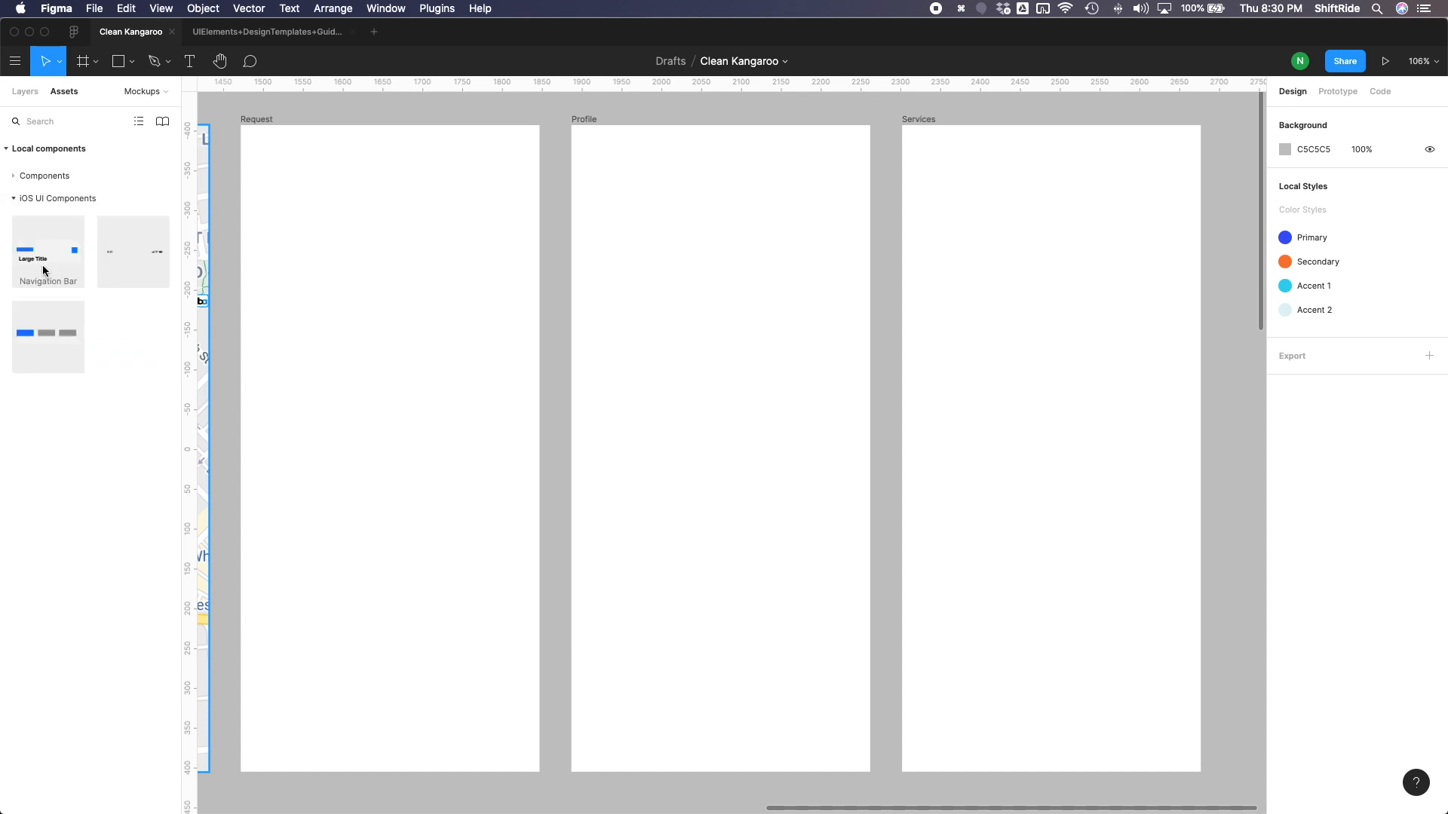
{"action": "left_click_drag", "start_coordinate": [350, 248], "coordinate": [1075, 155]}
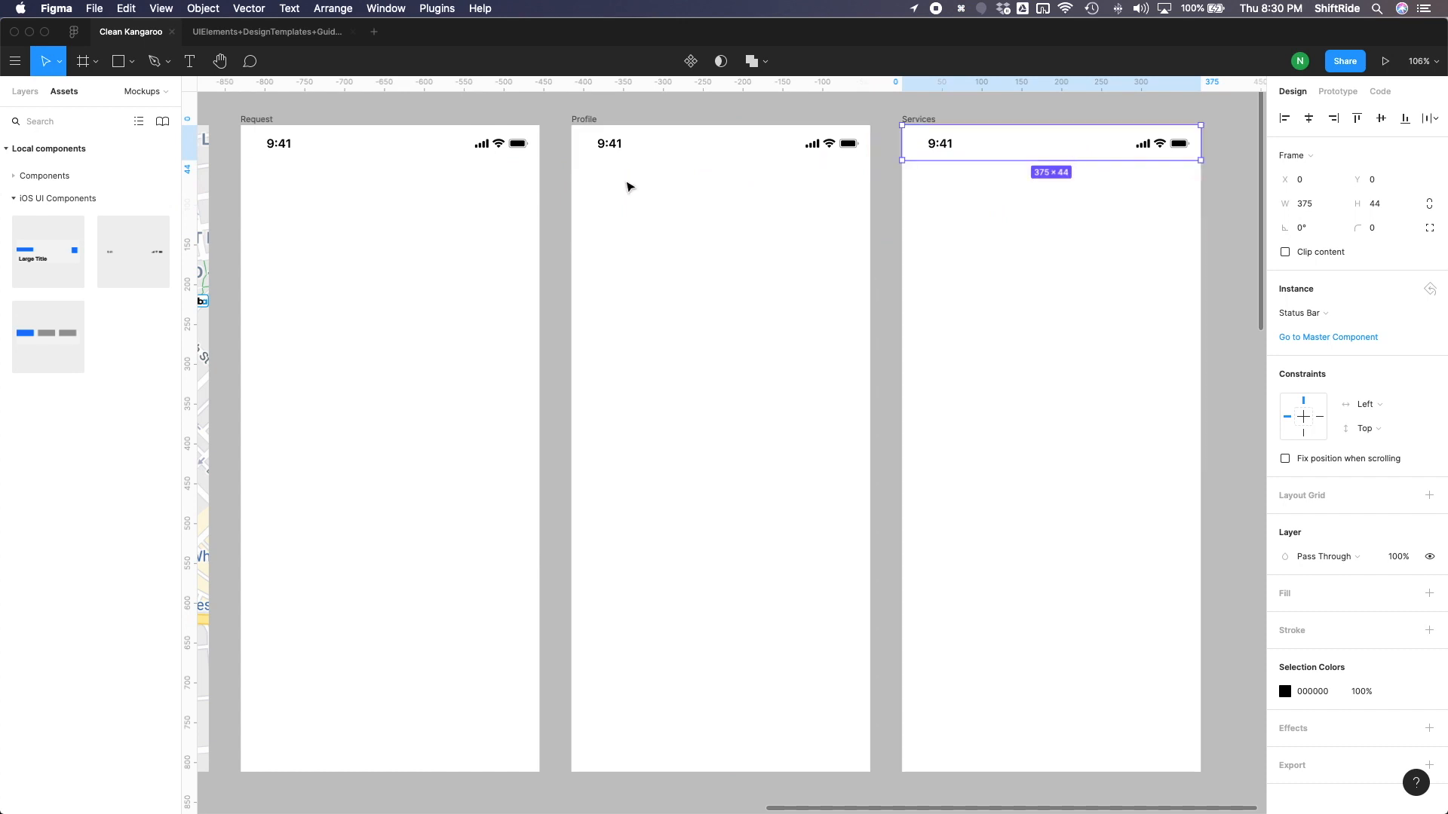
- Place a Navigation Bar component instance at the top of the Profile frame and layer it behind the status bar
{"action": "left_click_drag", "start_coordinate": [55, 257], "coordinate": [752, 214]}
{"action": "key", "text": "super+bracketright"}
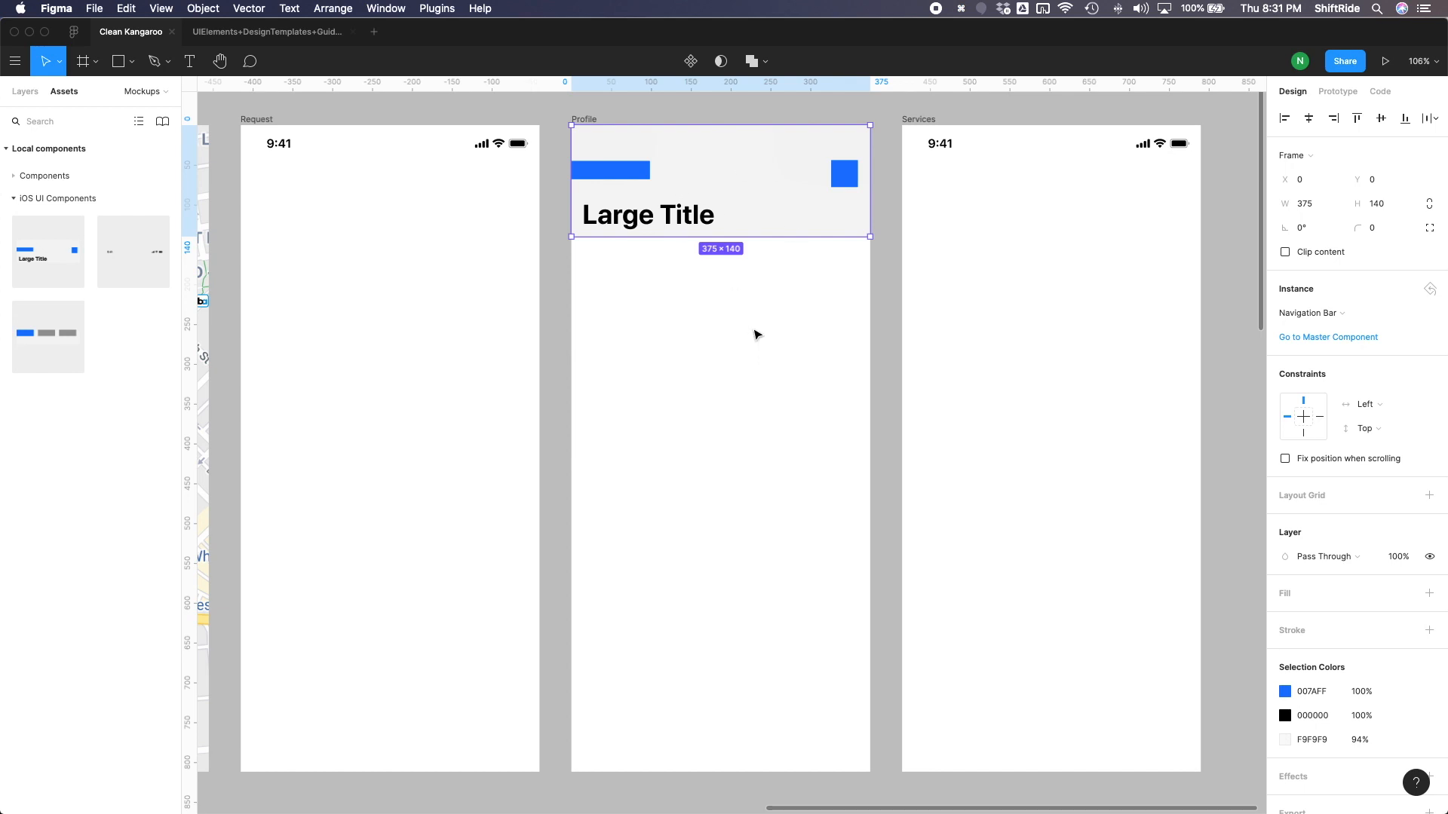
{"action": "key", "text": "super+bracketleft"}
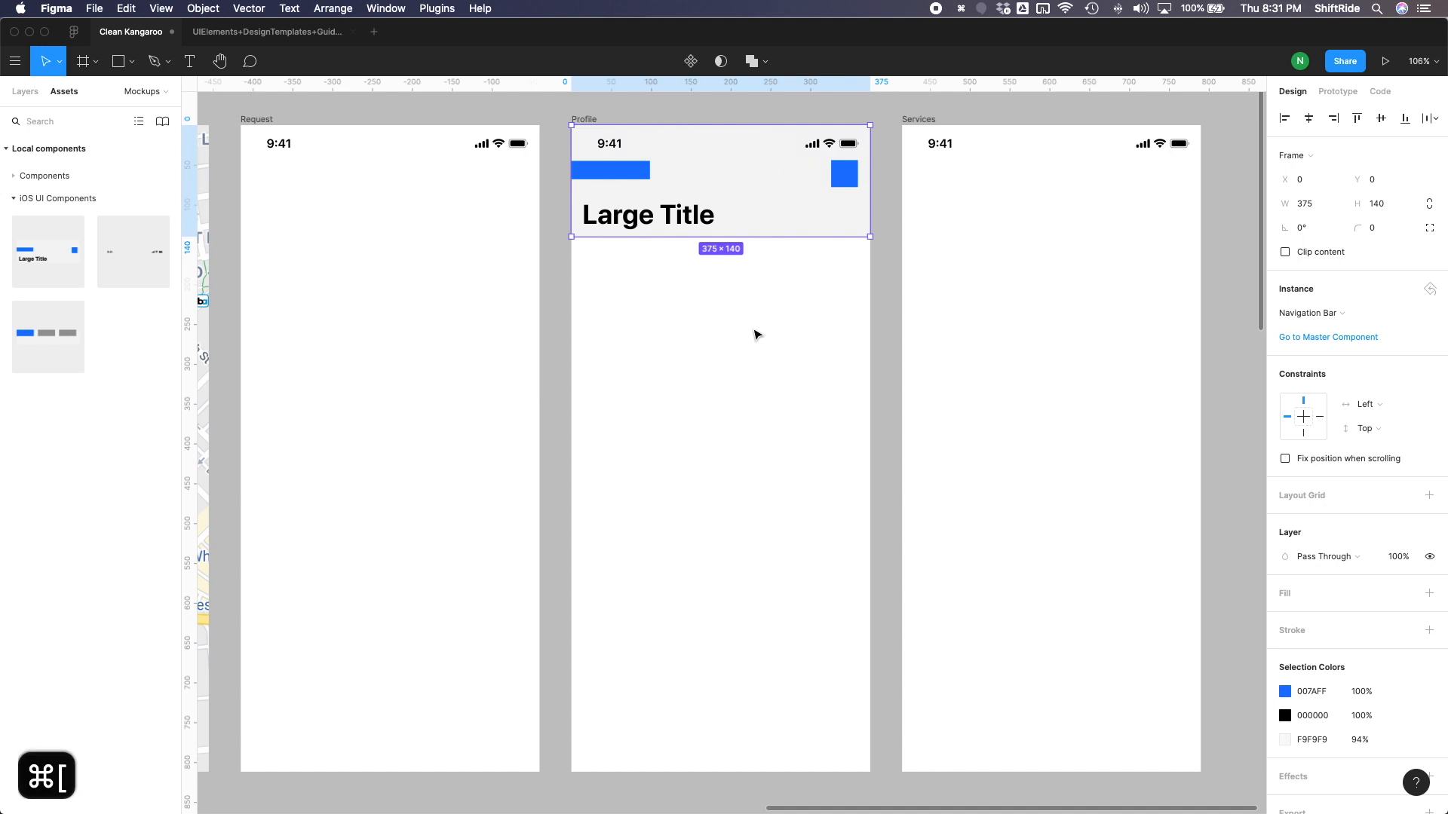
{"action": "key", "text": "super+bracketright"}
{"action": "key", "text": "super+bracketleft"}
{"action": "key", "text": "super+bracketright"}
{"action": "key", "text": "super+bracketleft"}
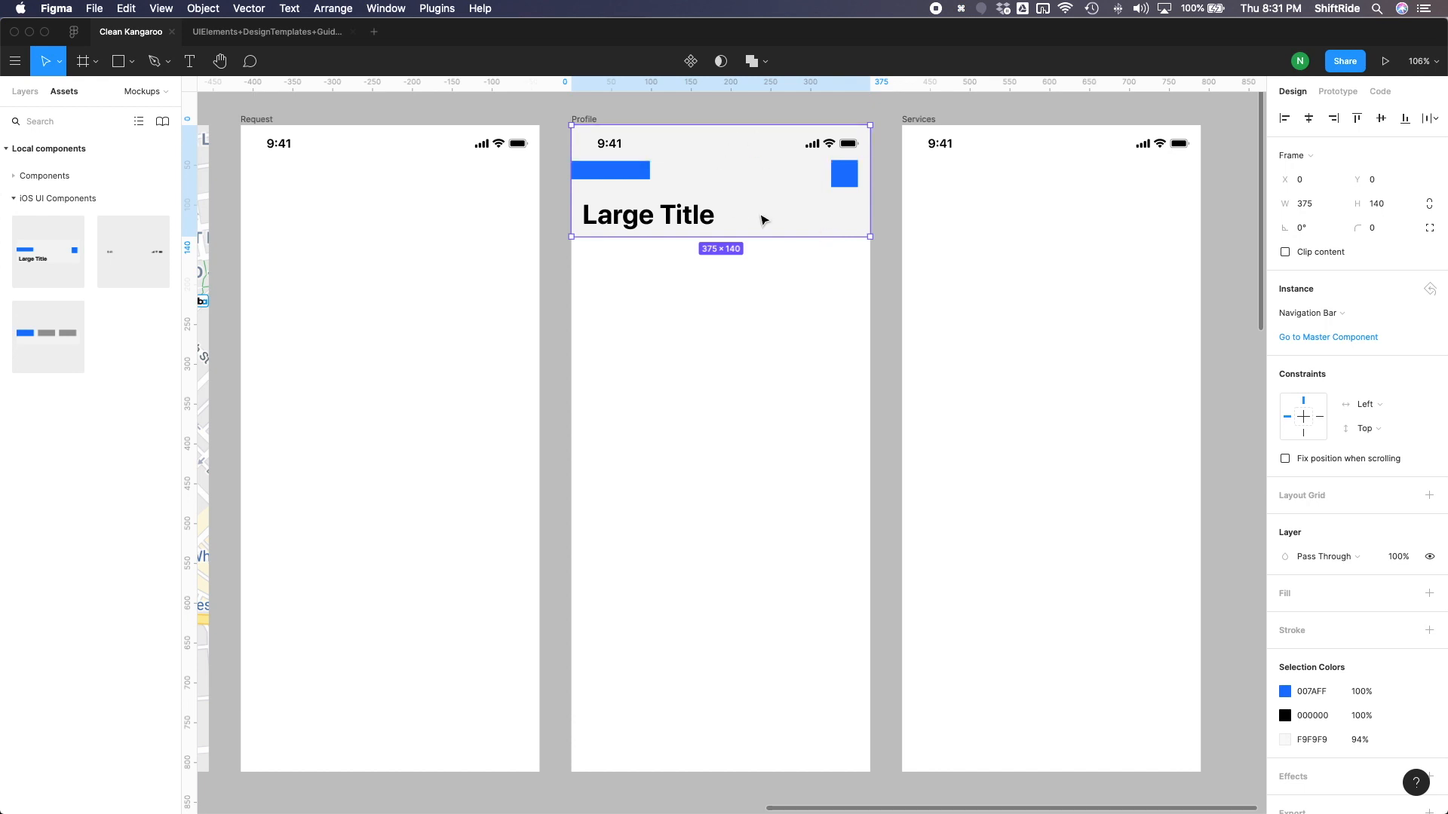
- Duplicate the navigation bar behind the Services status bar and place Tab Bar instances along the bottom of the Request, Profile and Services frames
{"action": "left_click_drag", "start_coordinate": [758, 215], "coordinate": [1089, 217]}
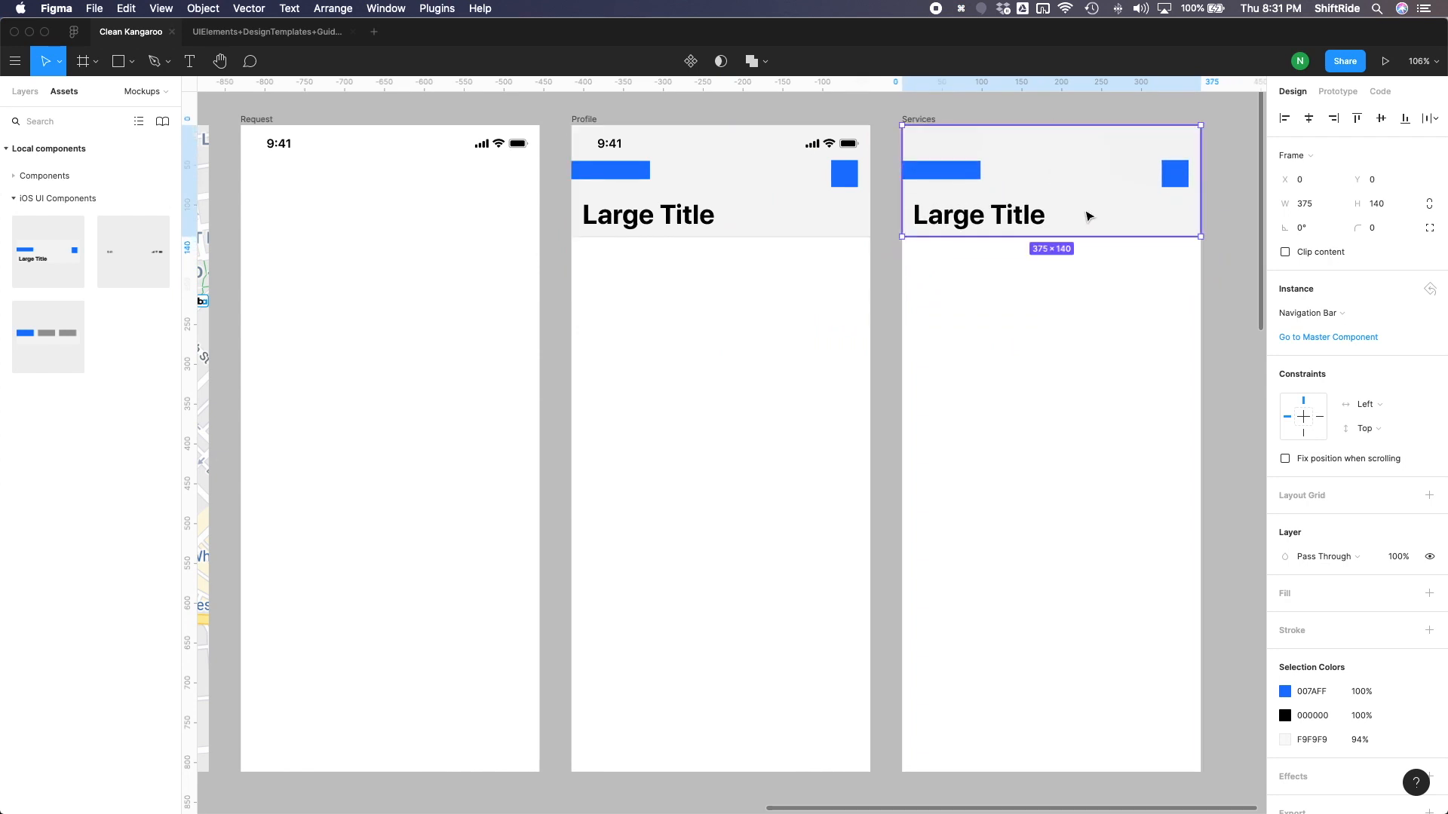
{"action": "key", "text": "super+bracketleft"}
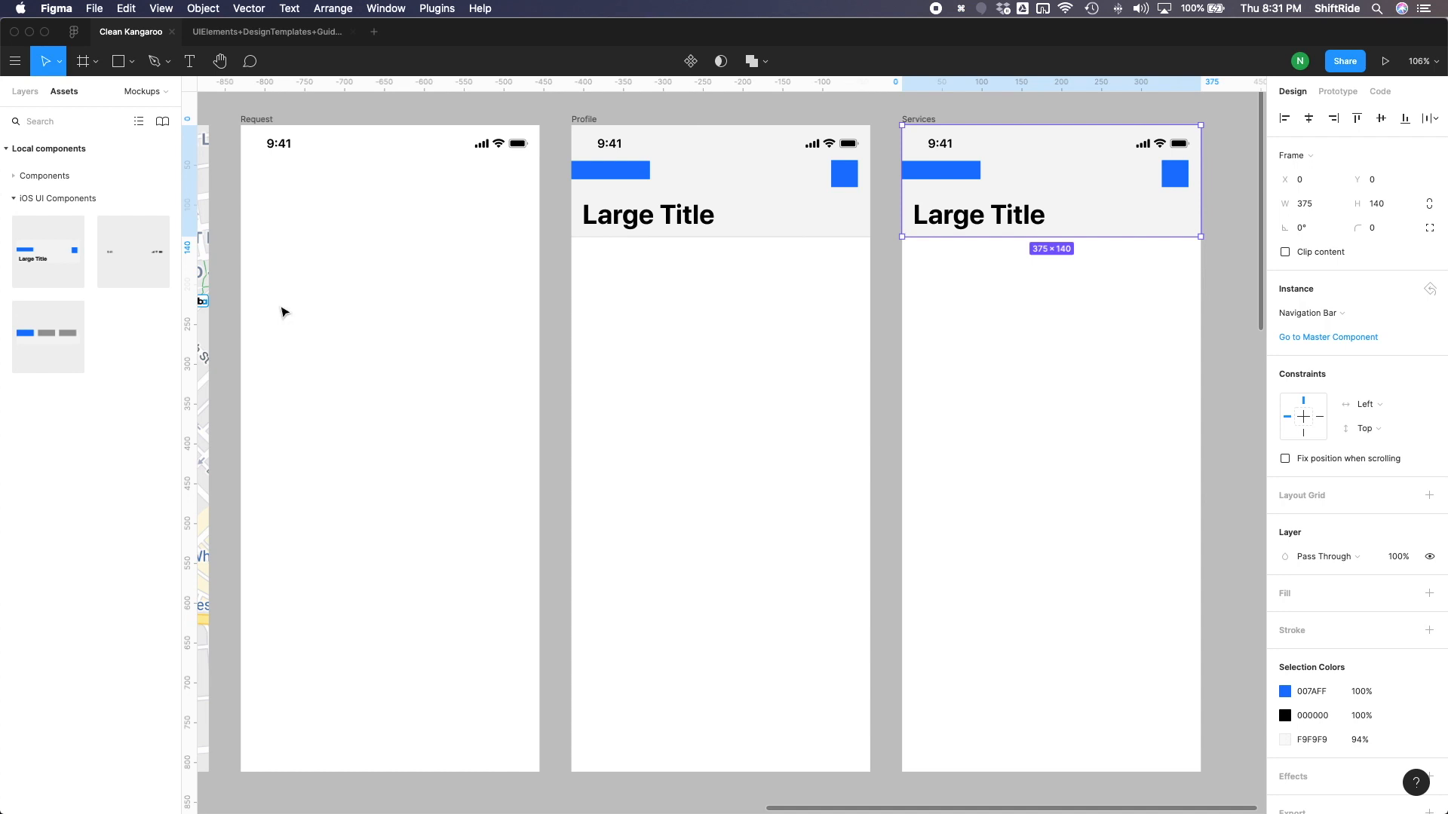
{"action": "left_click_drag", "start_coordinate": [34, 333], "coordinate": [1056, 740]}
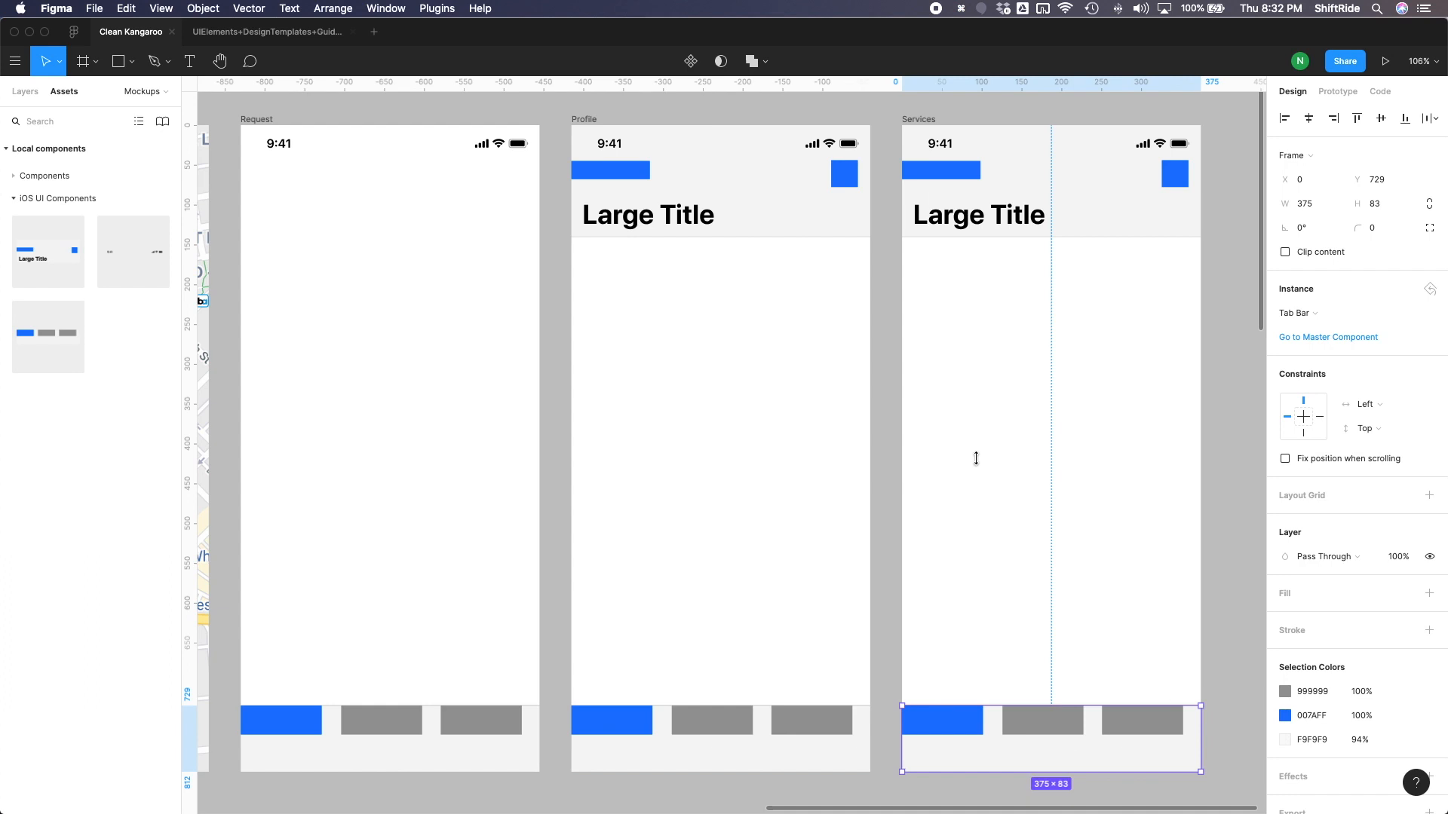
- Change the Large Title text to Profile in the Profile frame and to Services in the Services frame
{"action": "double_click", "coordinate": [632, 215]}
{"action": "double_click", "coordinate": [632, 215]}
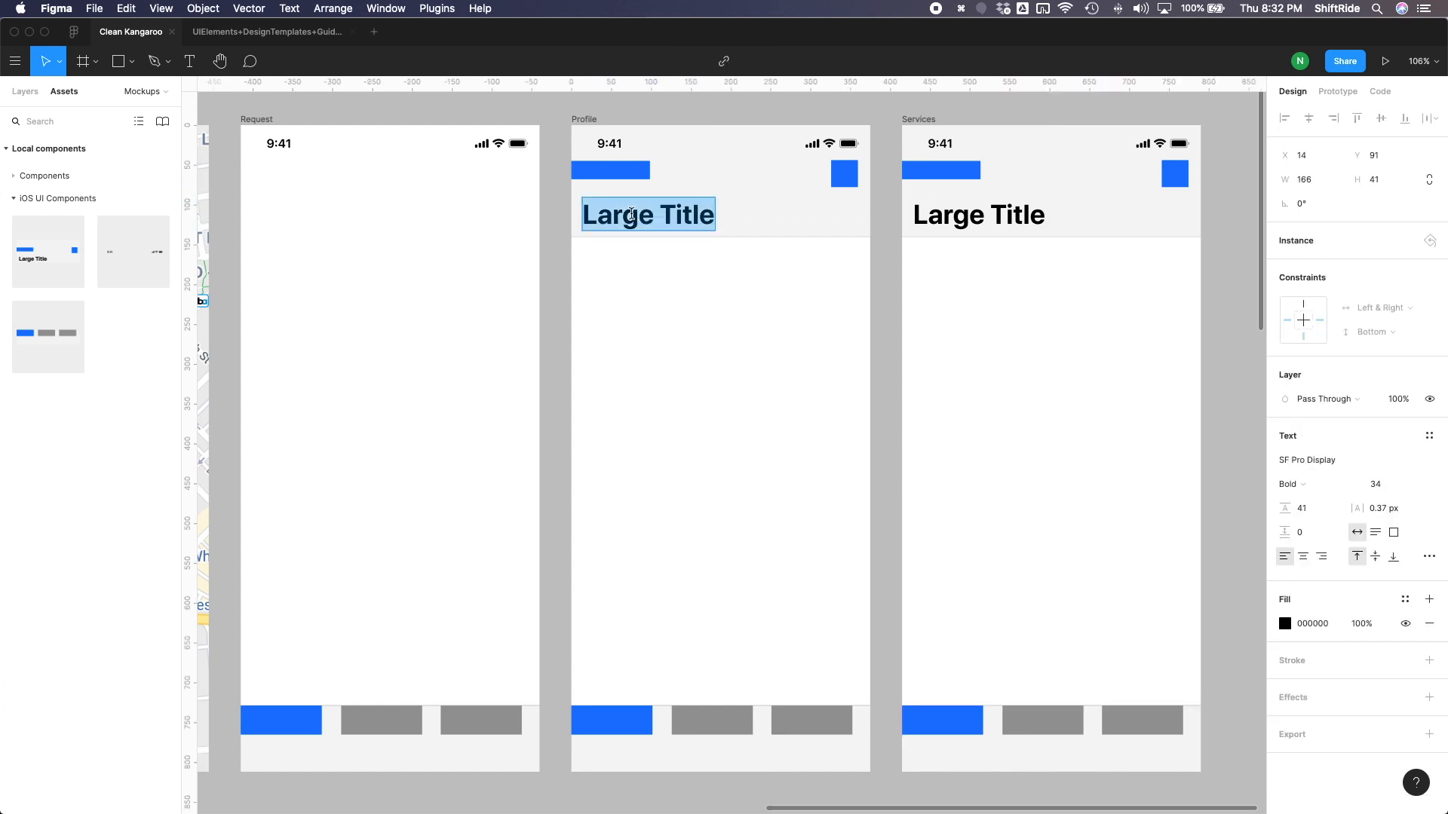
{"action": "type", "text": "Profile"}
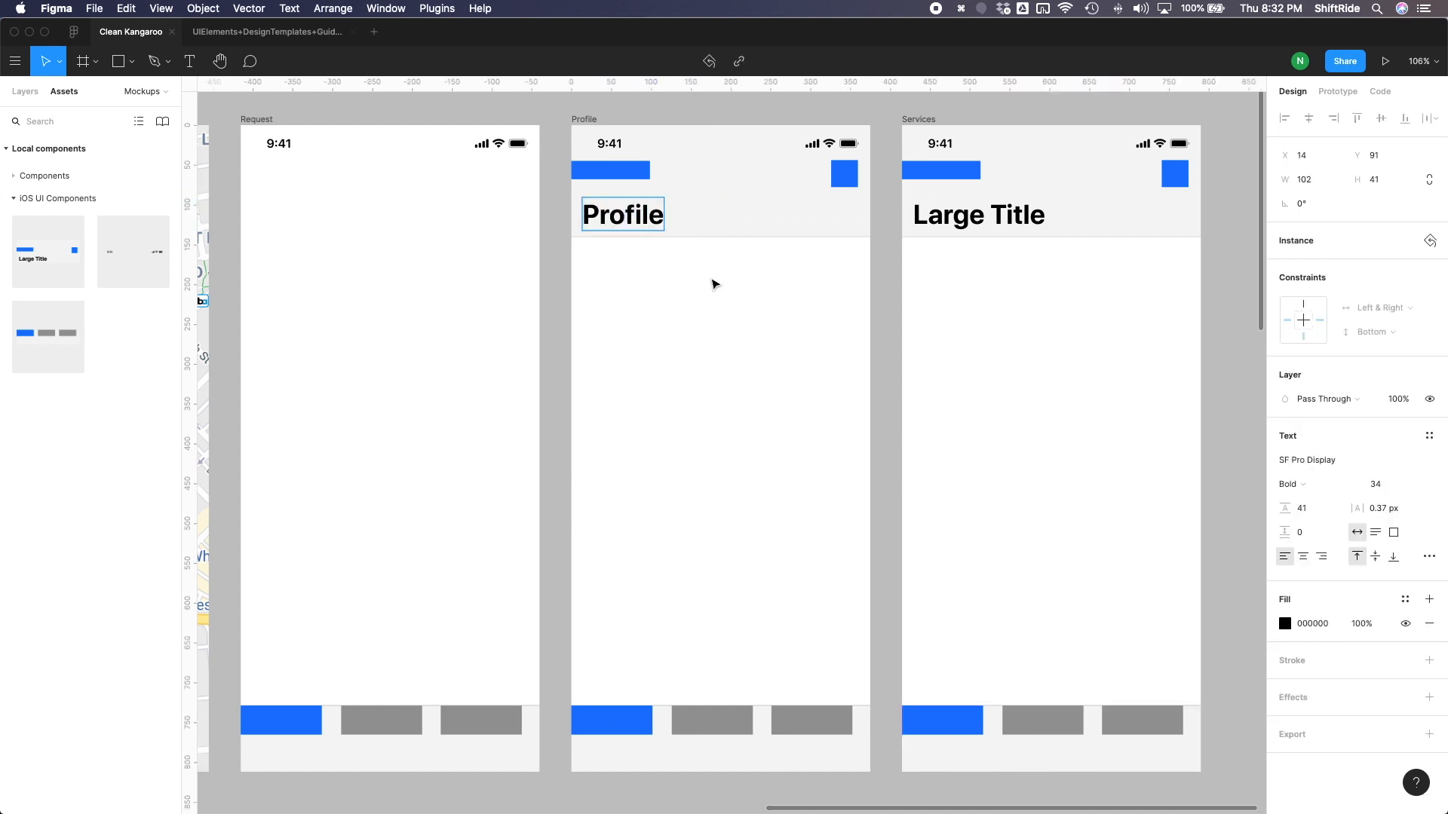
{"action": "left_click", "coordinate": [963, 213]}
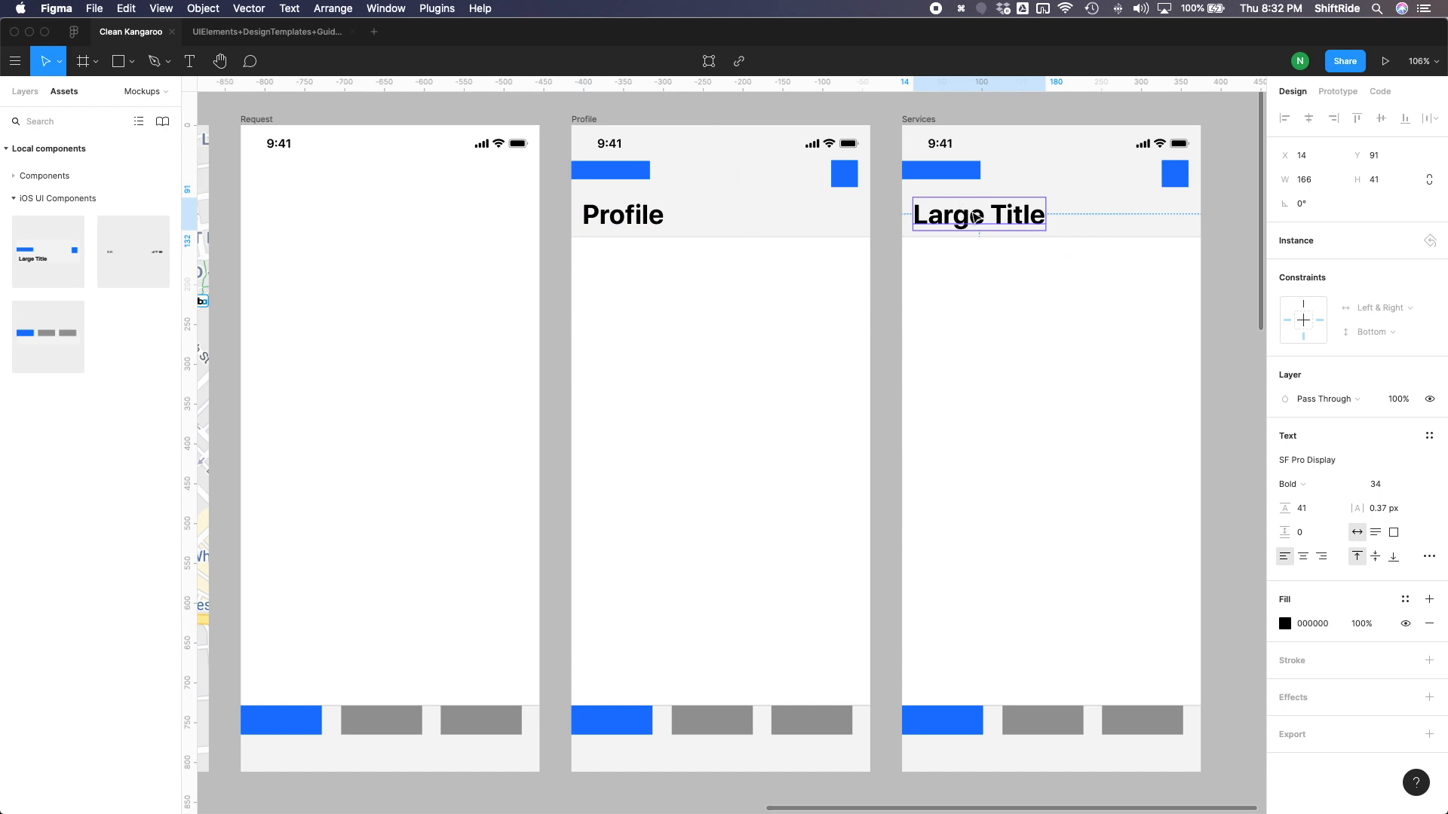
{"action": "double_click", "coordinate": [975, 217]}
{"action": "type", "text": "Servie"}
{"action": "type", "text": "es"}
{"action": "key", "text": "Escape"}
- Check the Profile and Services headers on page 2 of the Clean Kangaroo mockup sketch in Preview, then return to Figma
{"action": "key", "text": "ctrl+Up"}
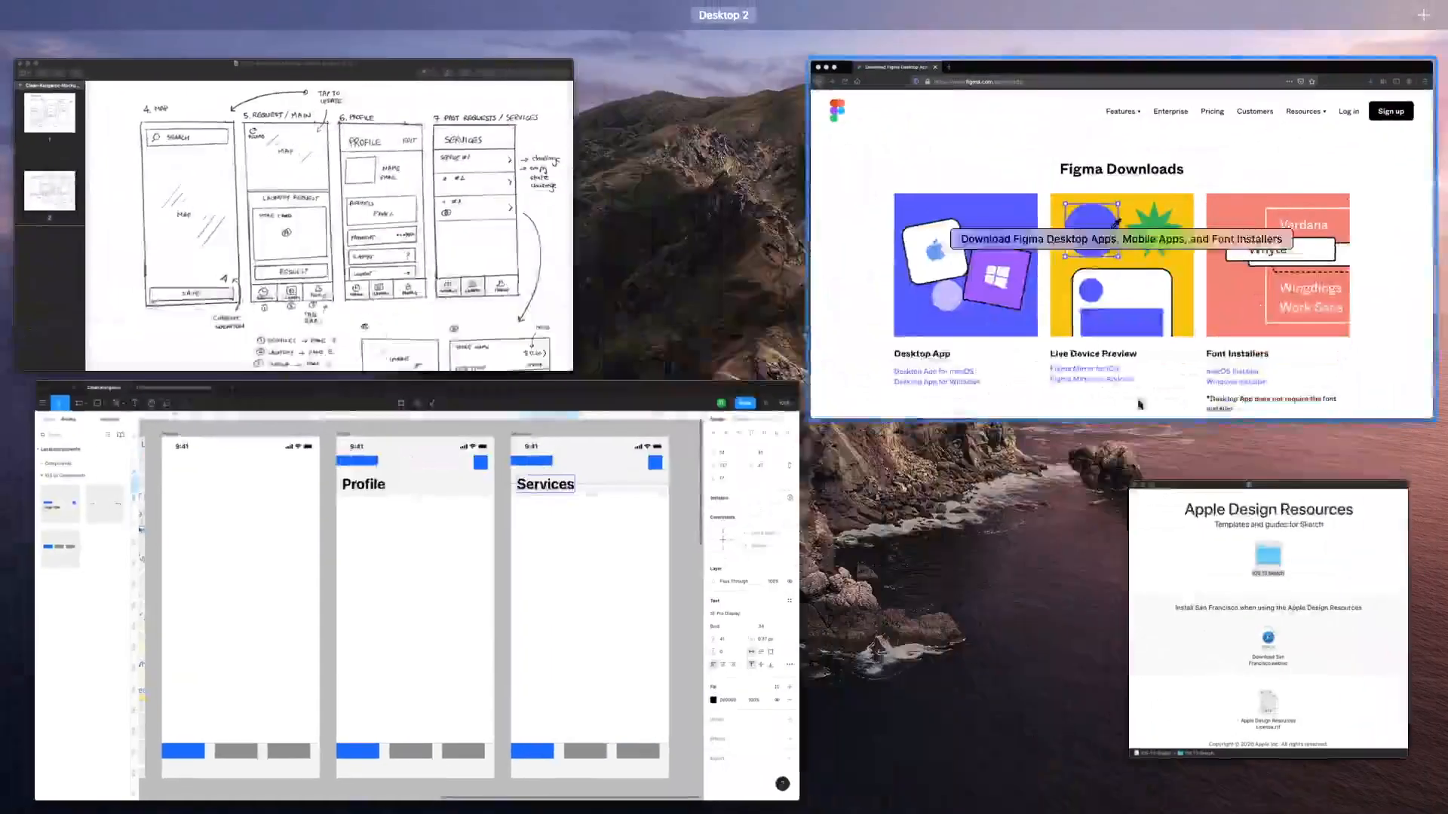
{"action": "left_click", "coordinate": [1189, 537]}
{"action": "key", "text": "ctrl+Up"}
{"action": "left_click", "coordinate": [526, 306]}
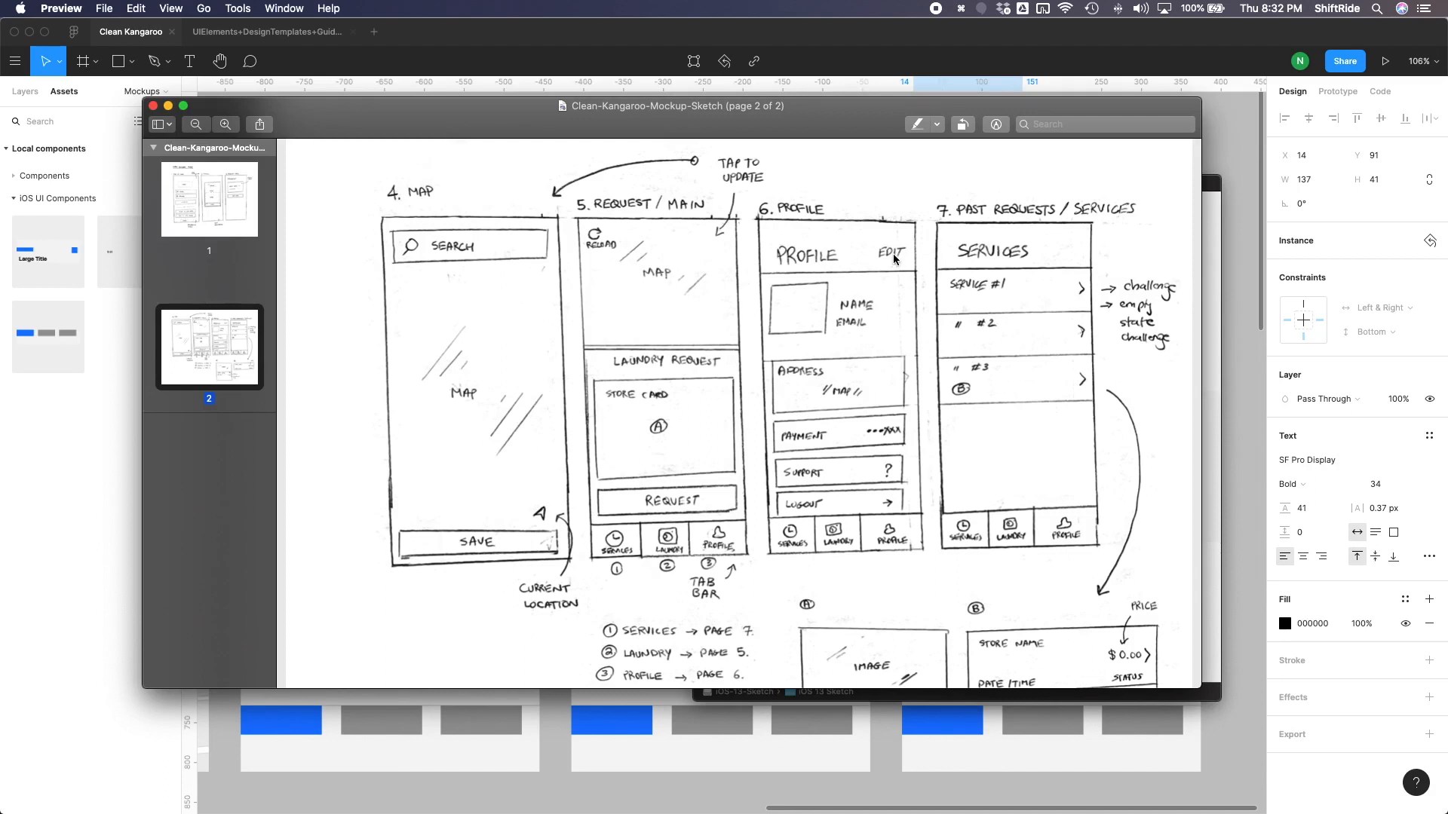
{"action": "left_click", "coordinate": [1238, 435]}
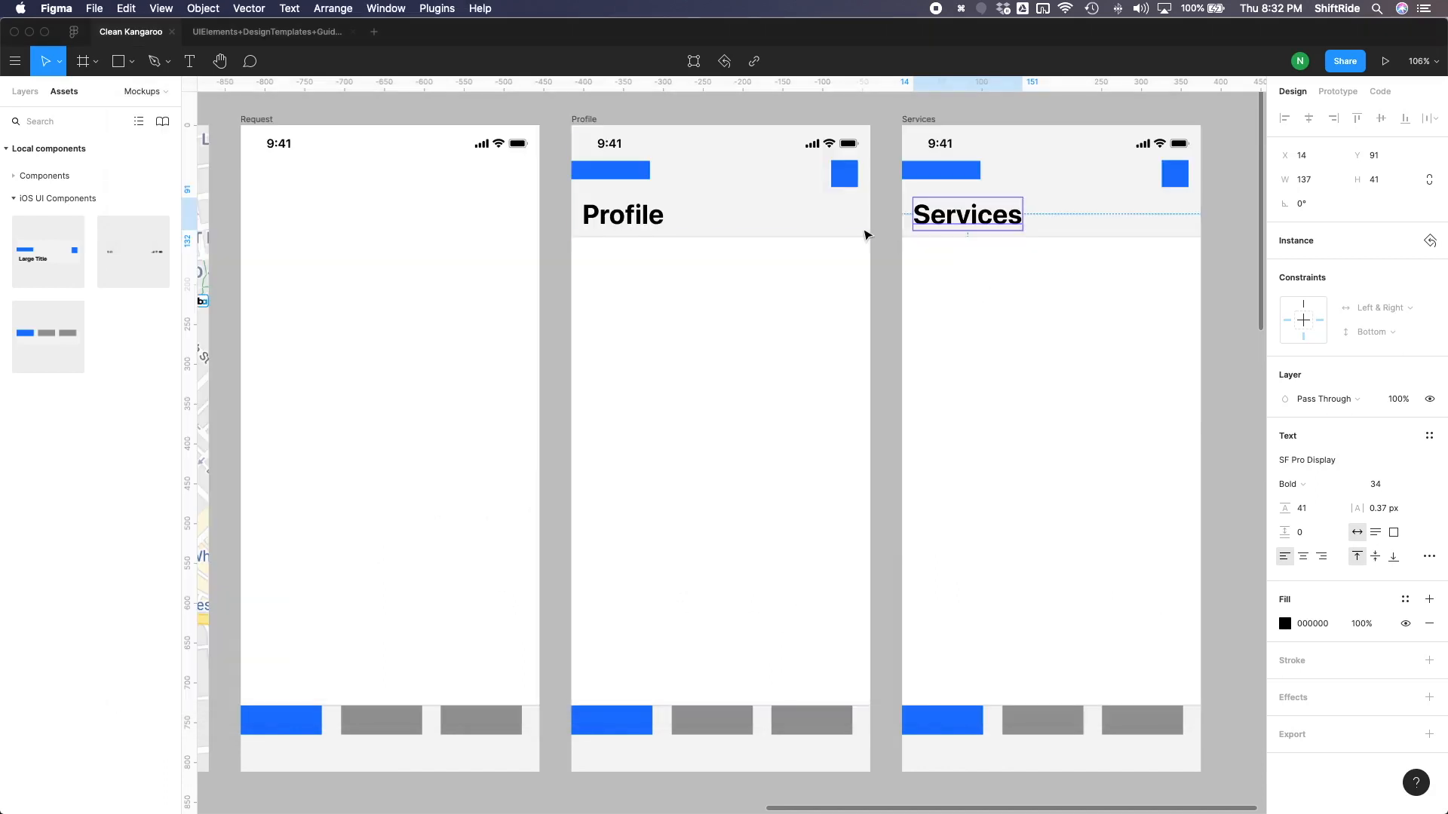
- Delete the blue left and right accessory placeholders from the navigation bars in the Profile and Services frames
{"action": "left_click", "coordinate": [843, 188]}
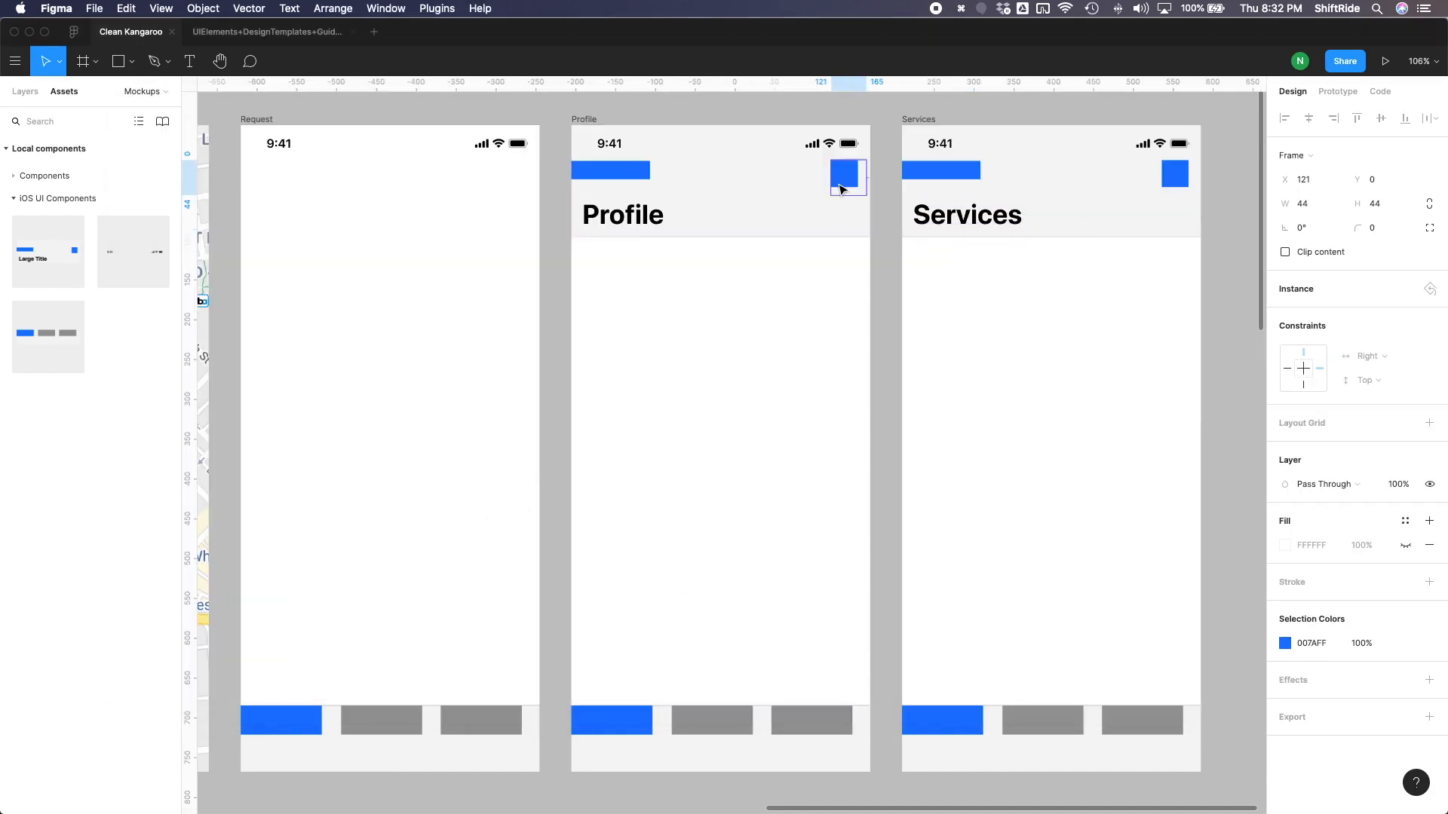
{"action": "key", "text": "Delete"}
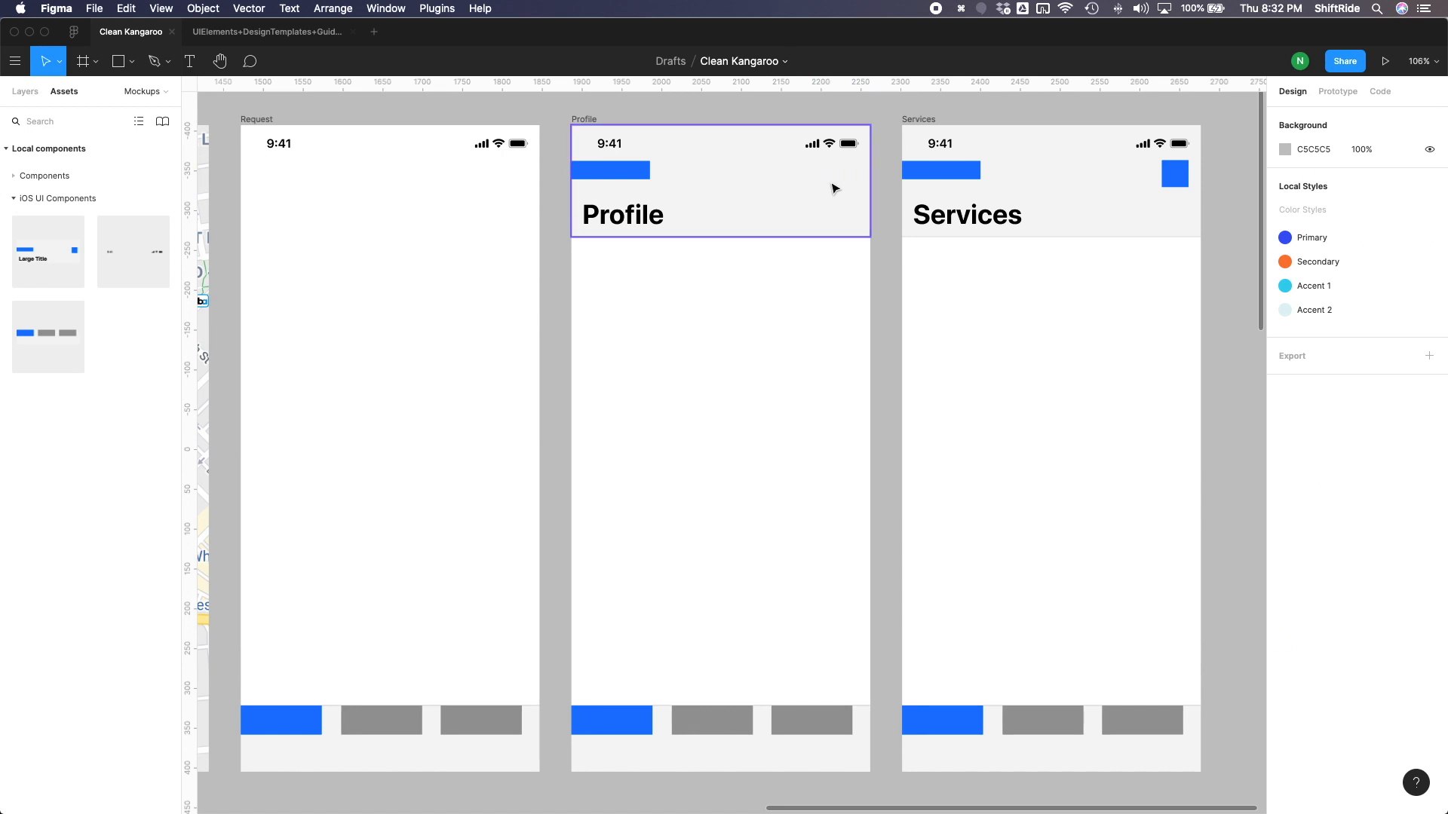
{"action": "double_click", "coordinate": [642, 176]}
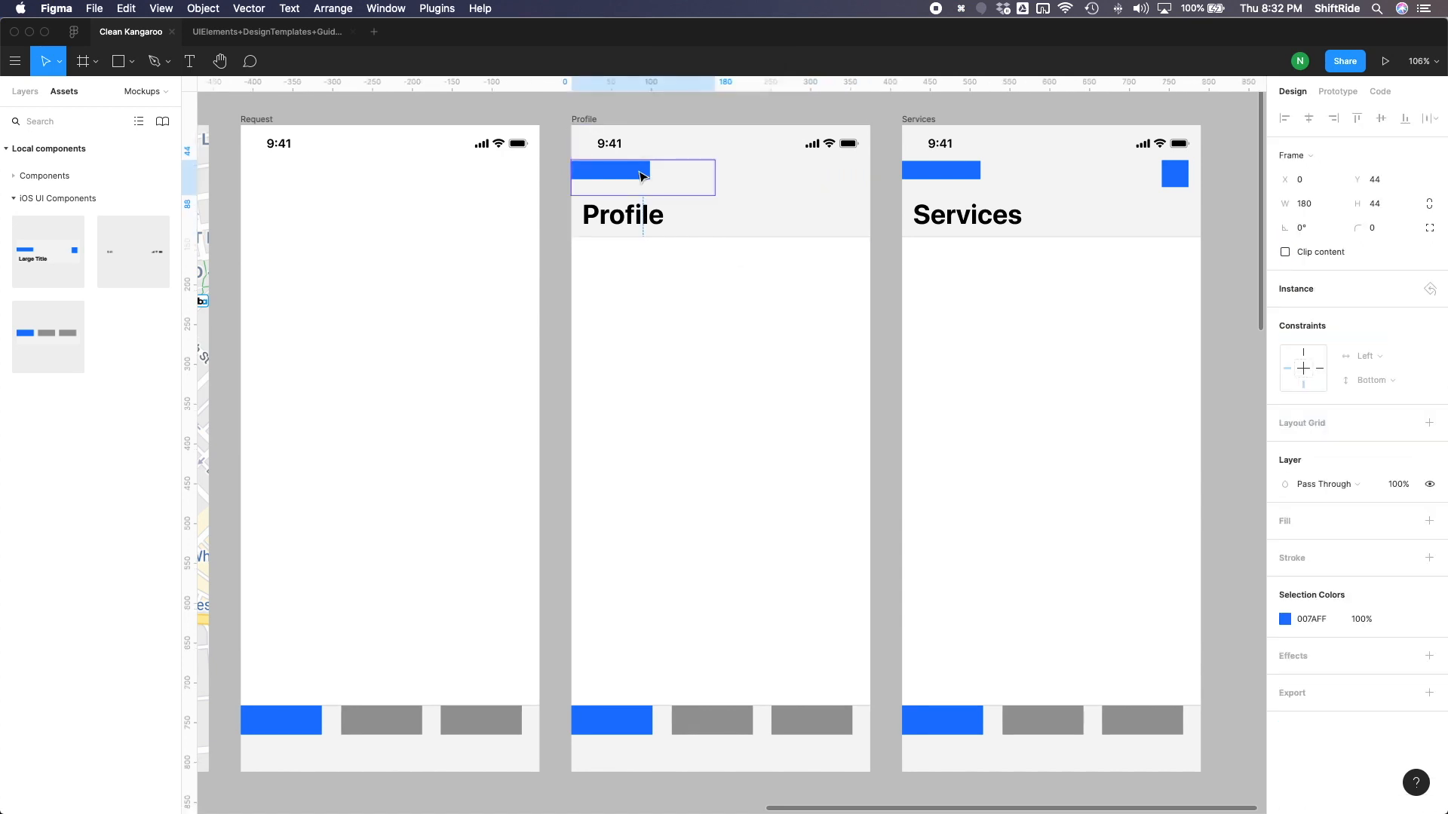
{"action": "key", "text": "Delete"}
{"action": "left_click", "coordinate": [976, 164]}
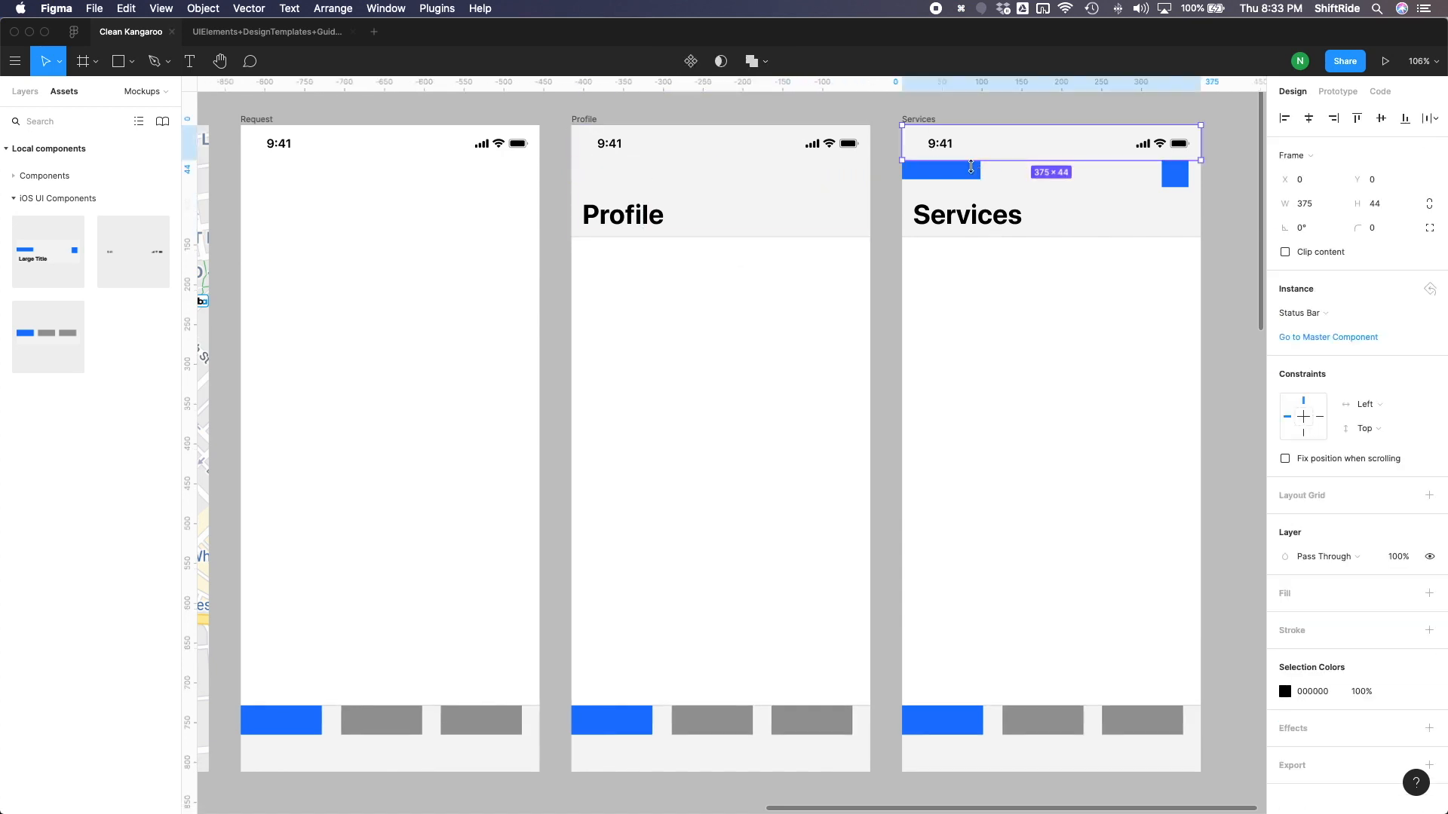
{"action": "double_click", "coordinate": [967, 174]}
{"action": "key", "text": "Delete"}
{"action": "double_click", "coordinate": [1172, 174]}
{"action": "key", "text": "Delete"}
- Add the text Edit near the right edge of the Profile frame's navigation bar, at about X 316, Y 65
{"action": "left_click", "coordinate": [821, 186]}
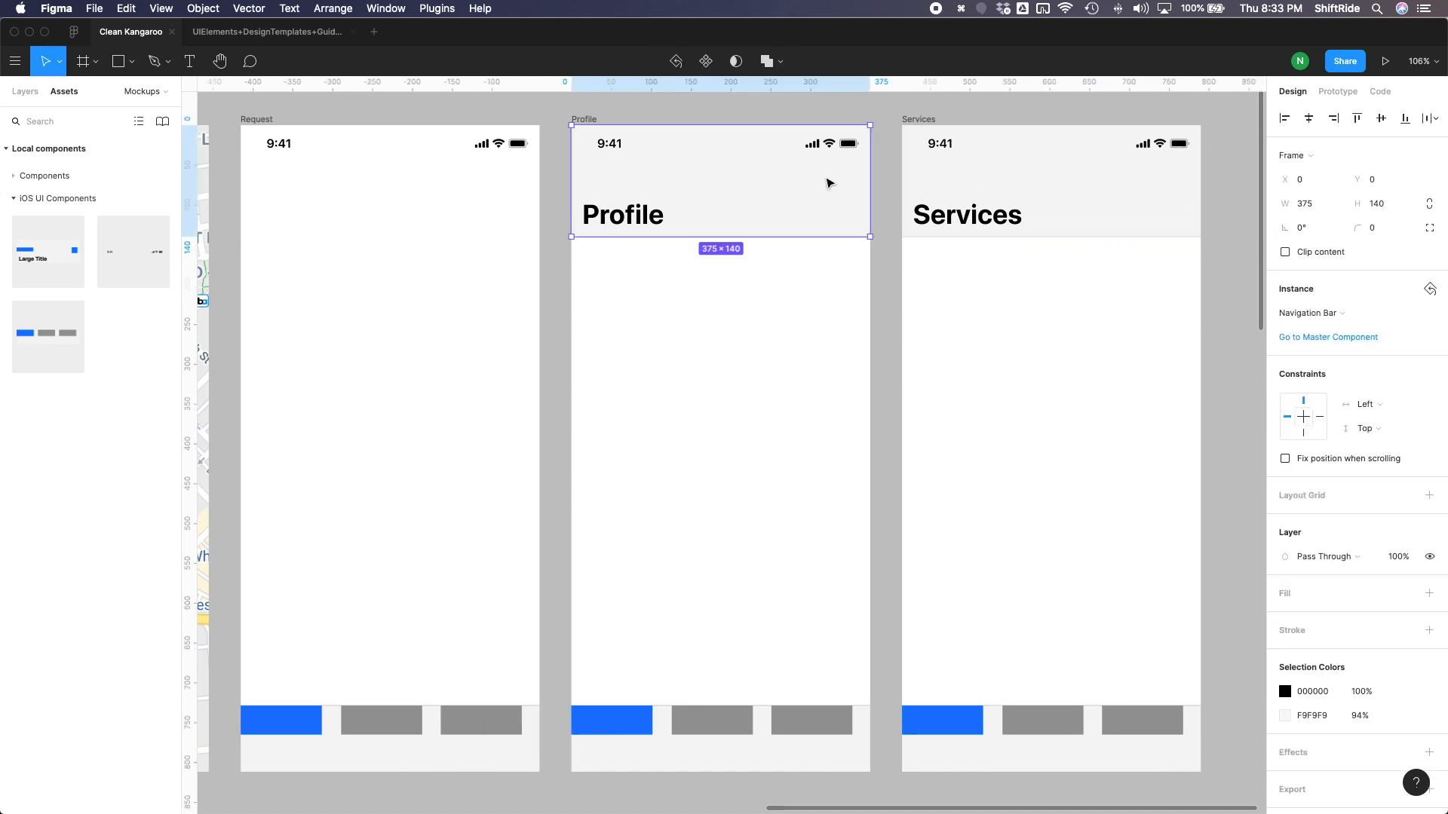
{"action": "key", "text": "t"}
{"action": "left_click", "coordinate": [824, 179]}
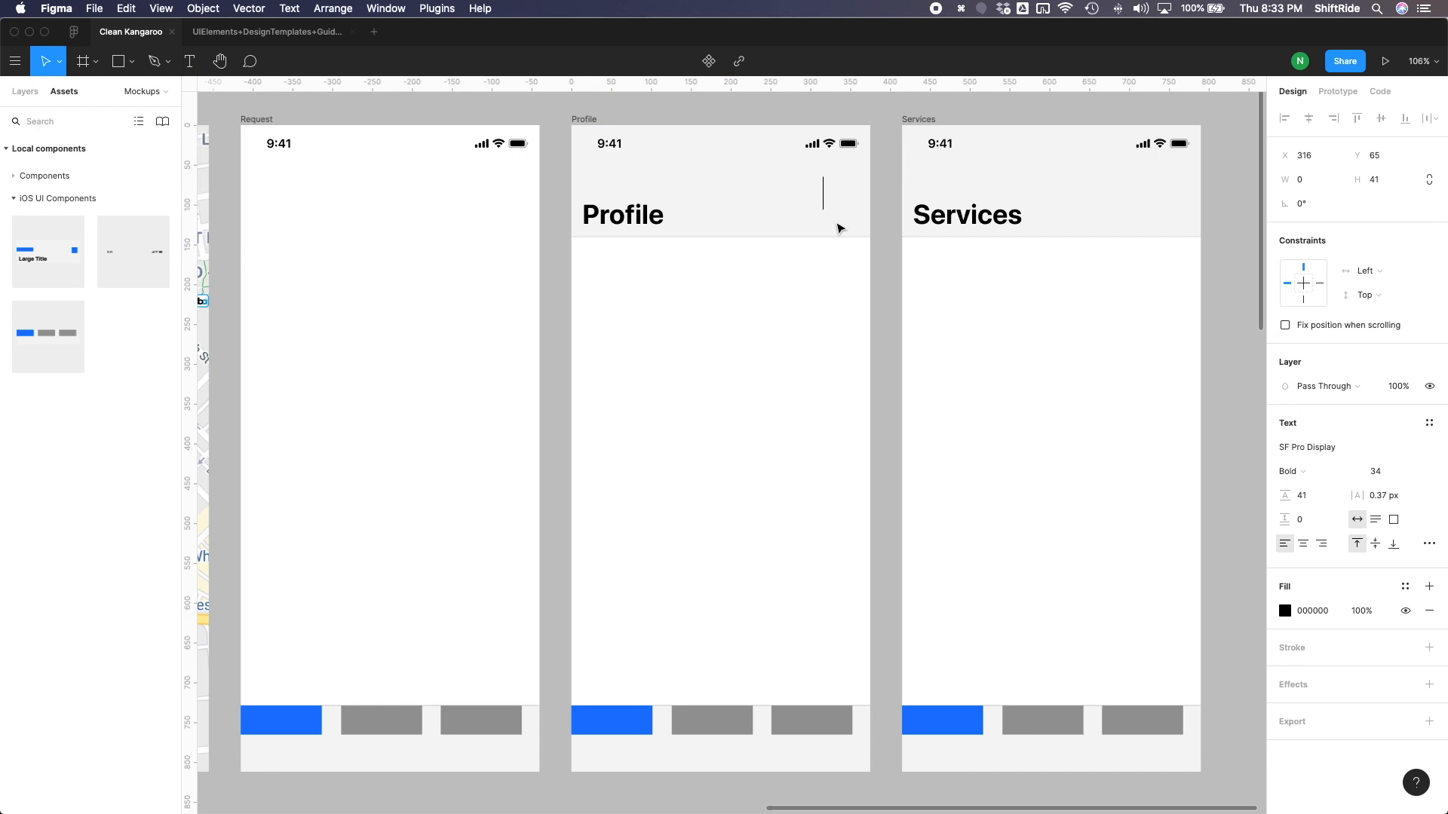
{"action": "type", "text": "Edit"}
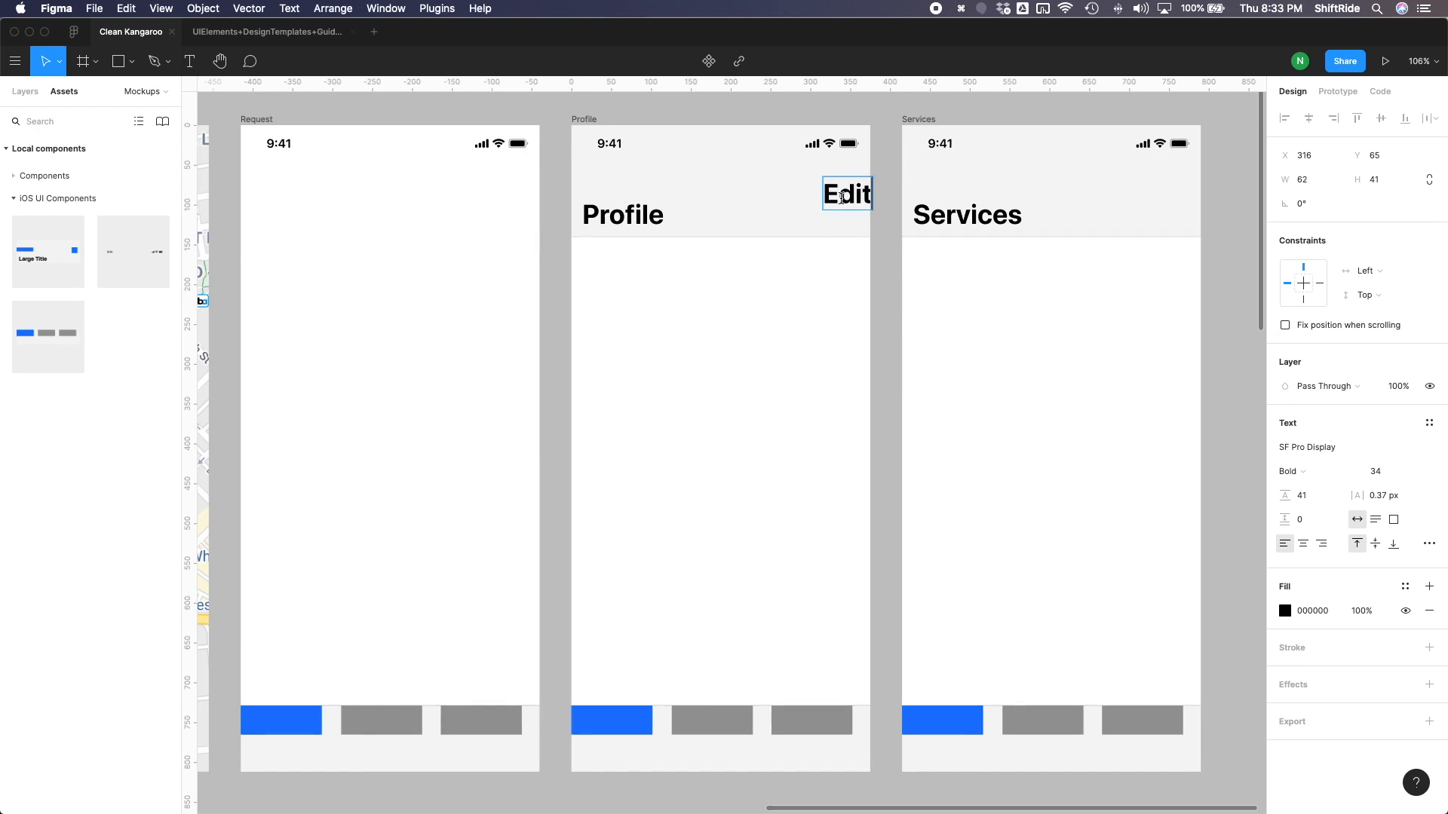
- Set the font size of the Edit text in the Profile frame's navigation bar to 22
{"action": "double_click", "coordinate": [841, 197]}
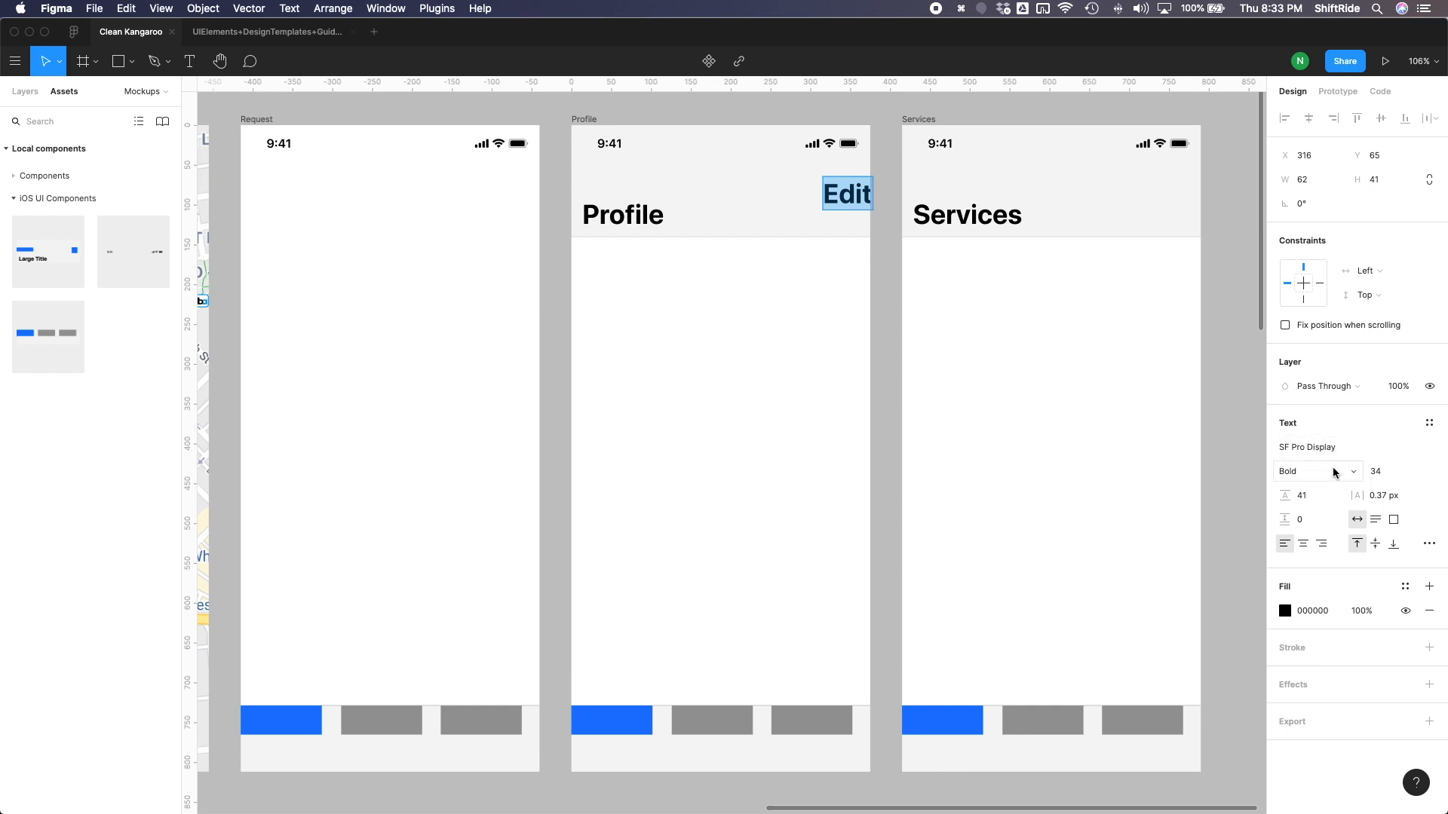
{"action": "left_click", "coordinate": [1318, 473]}
{"action": "double_click", "coordinate": [855, 201]}
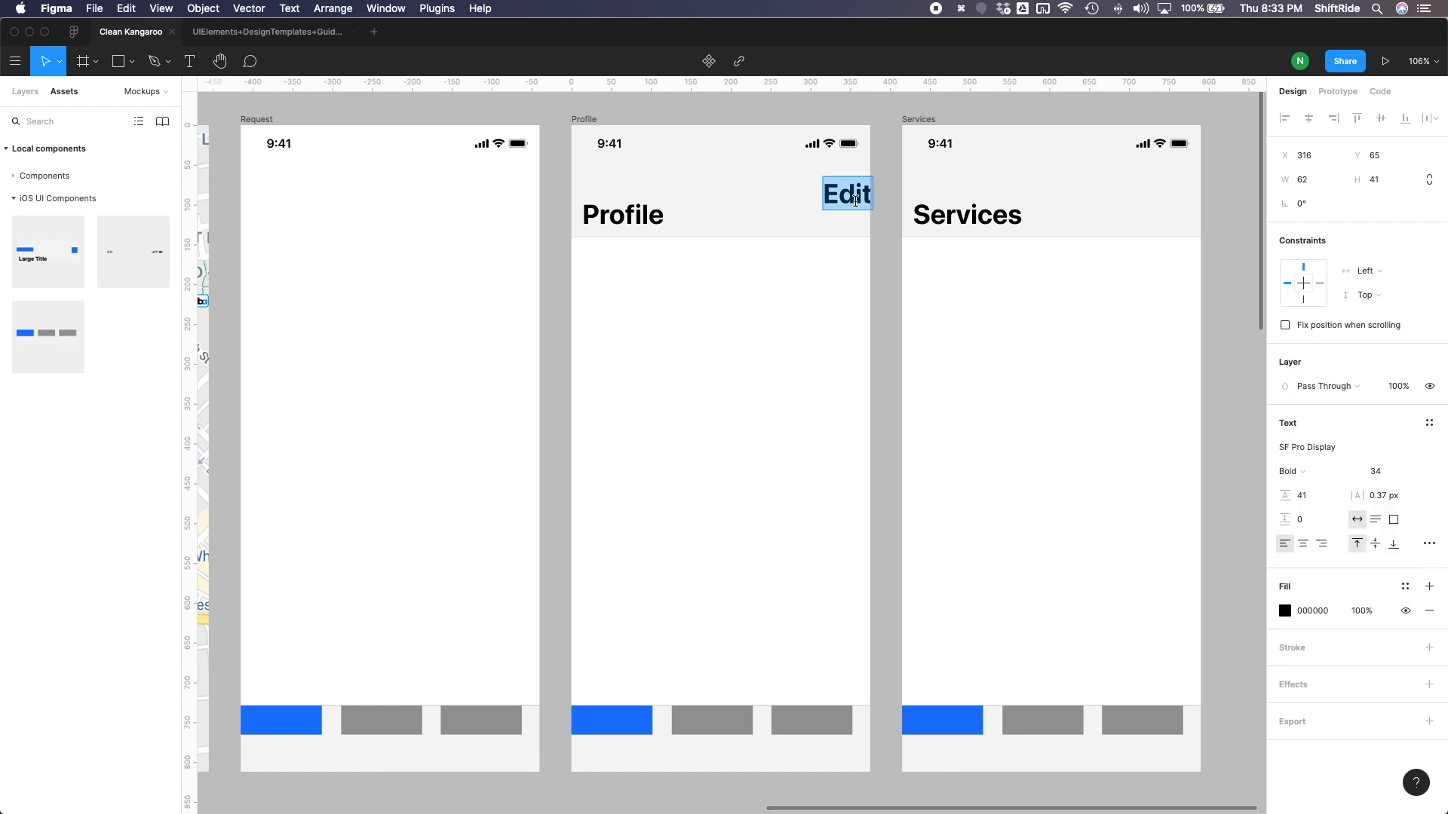
{"action": "left_click", "coordinate": [1379, 472]}
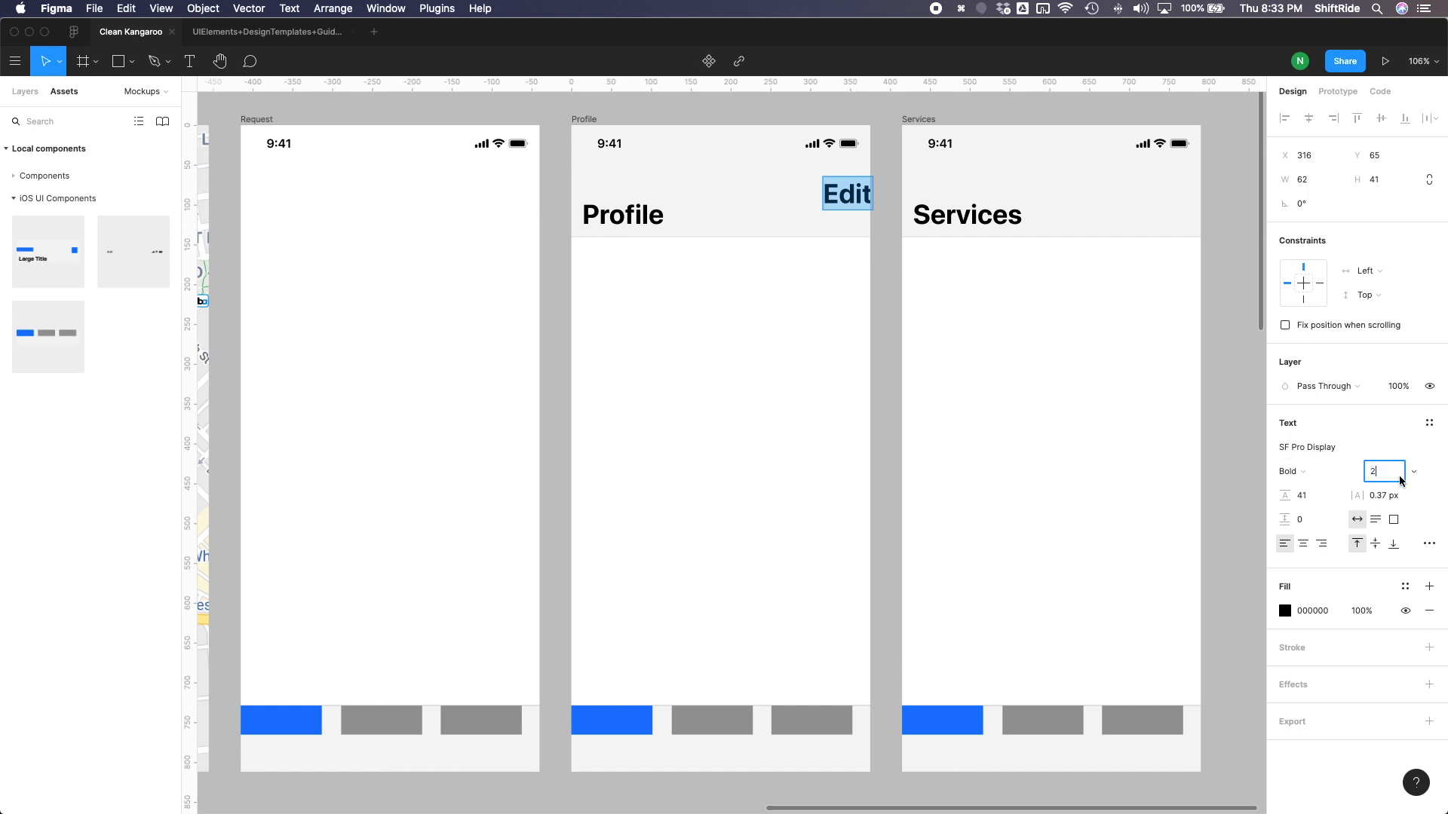
{"action": "key", "text": "Return"}
{"action": "left_click", "coordinate": [1382, 473]}
{"action": "type", "text": "22"}
{"action": "key", "text": "Return"}
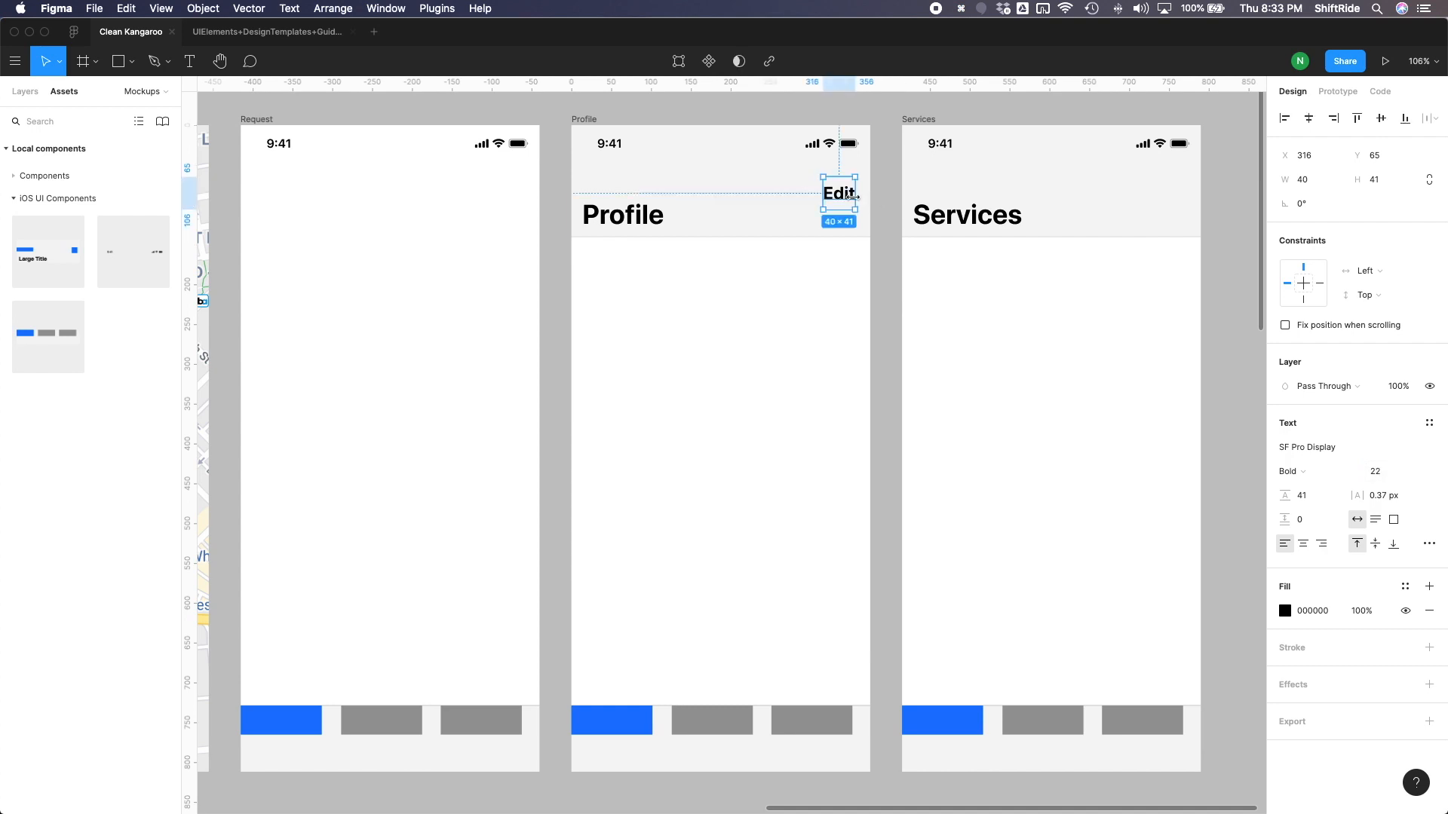
- Move the Edit text up to about X 321, Y 50 in the Profile frame and apply the Primary color style to it
{"action": "left_click_drag", "start_coordinate": [842, 198], "coordinate": [847, 189]}
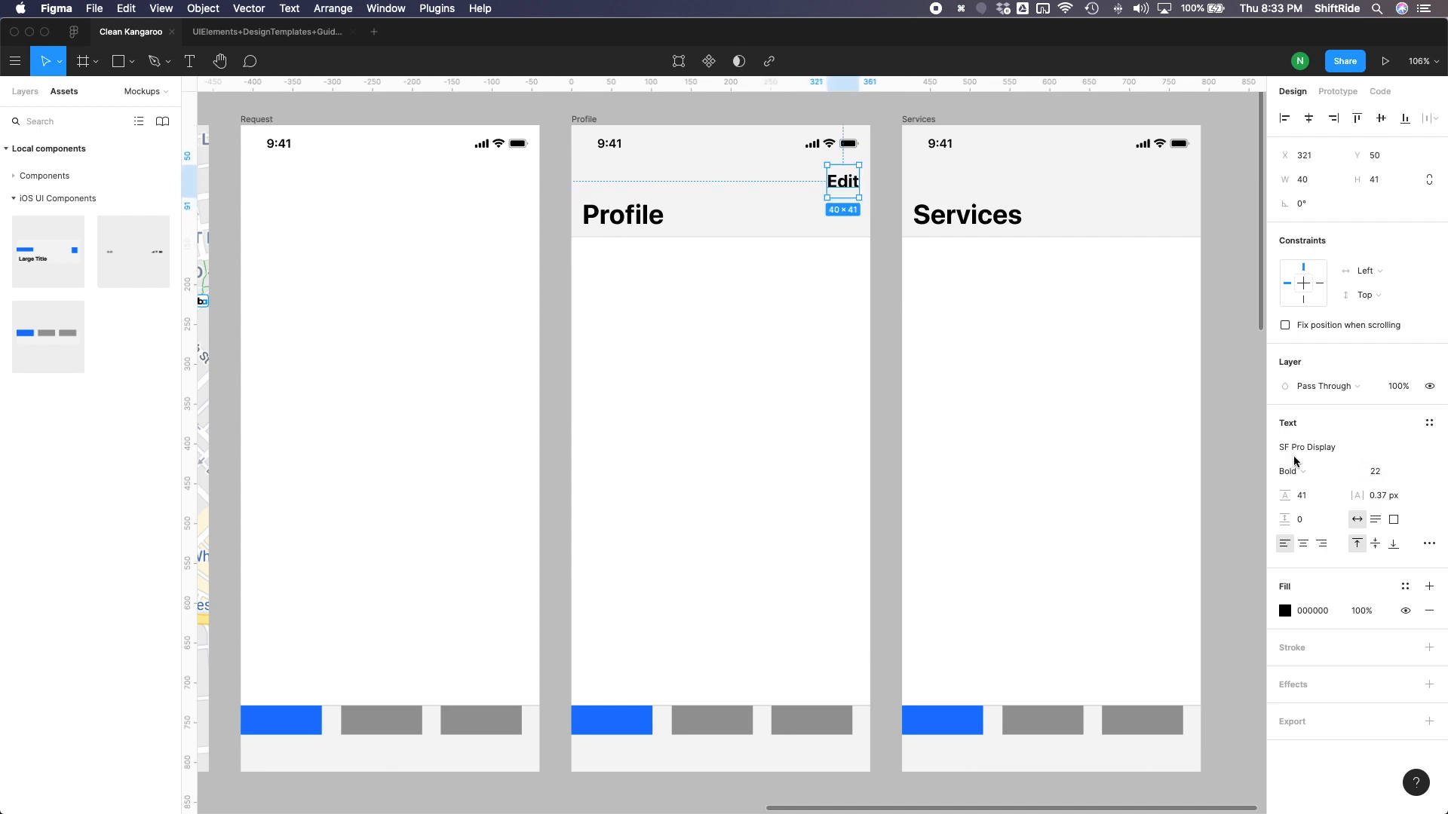
{"action": "left_click", "coordinate": [1409, 592]}
{"action": "left_click", "coordinate": [1297, 646]}
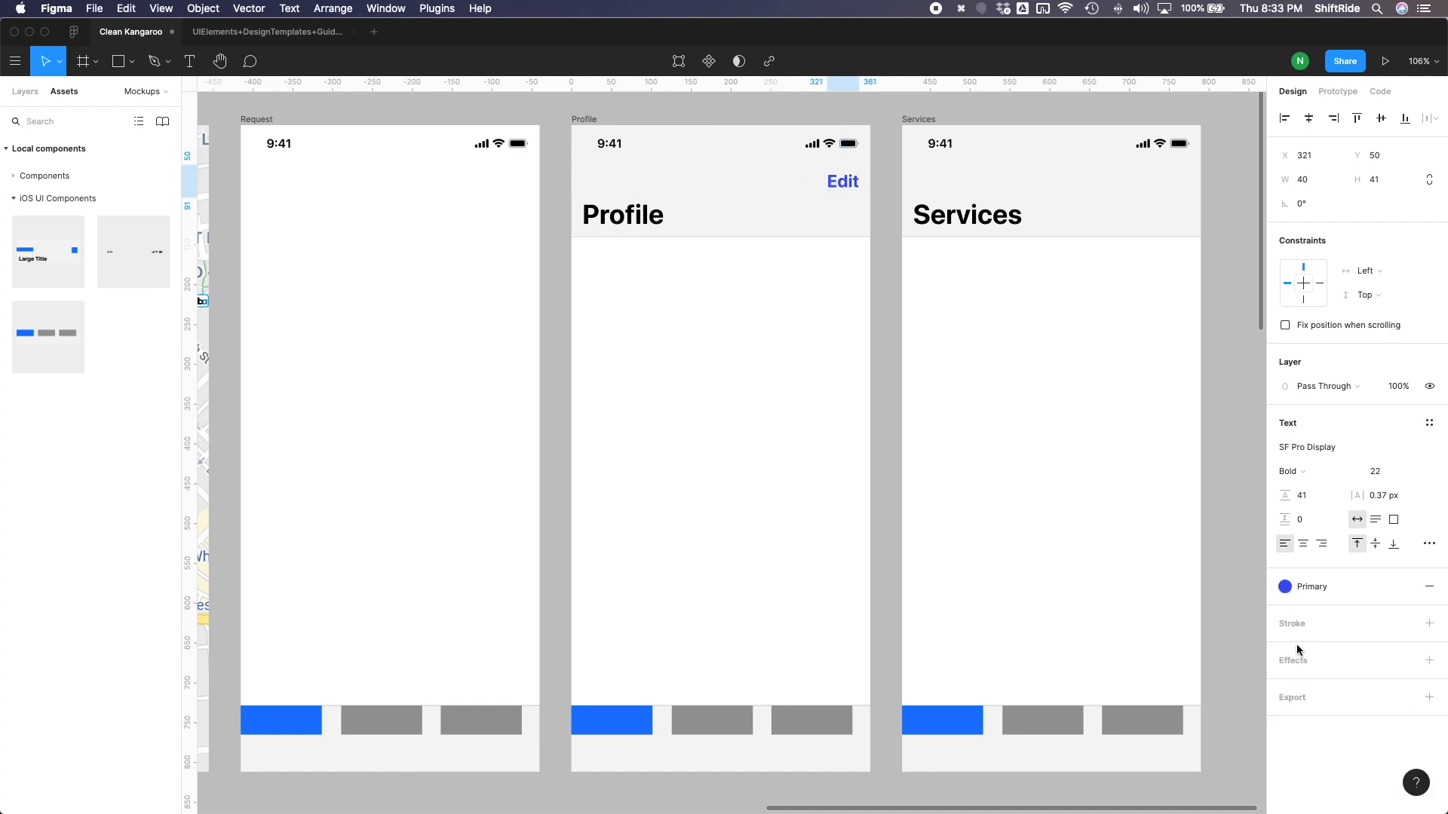
{"action": "left_click", "coordinate": [892, 326]}
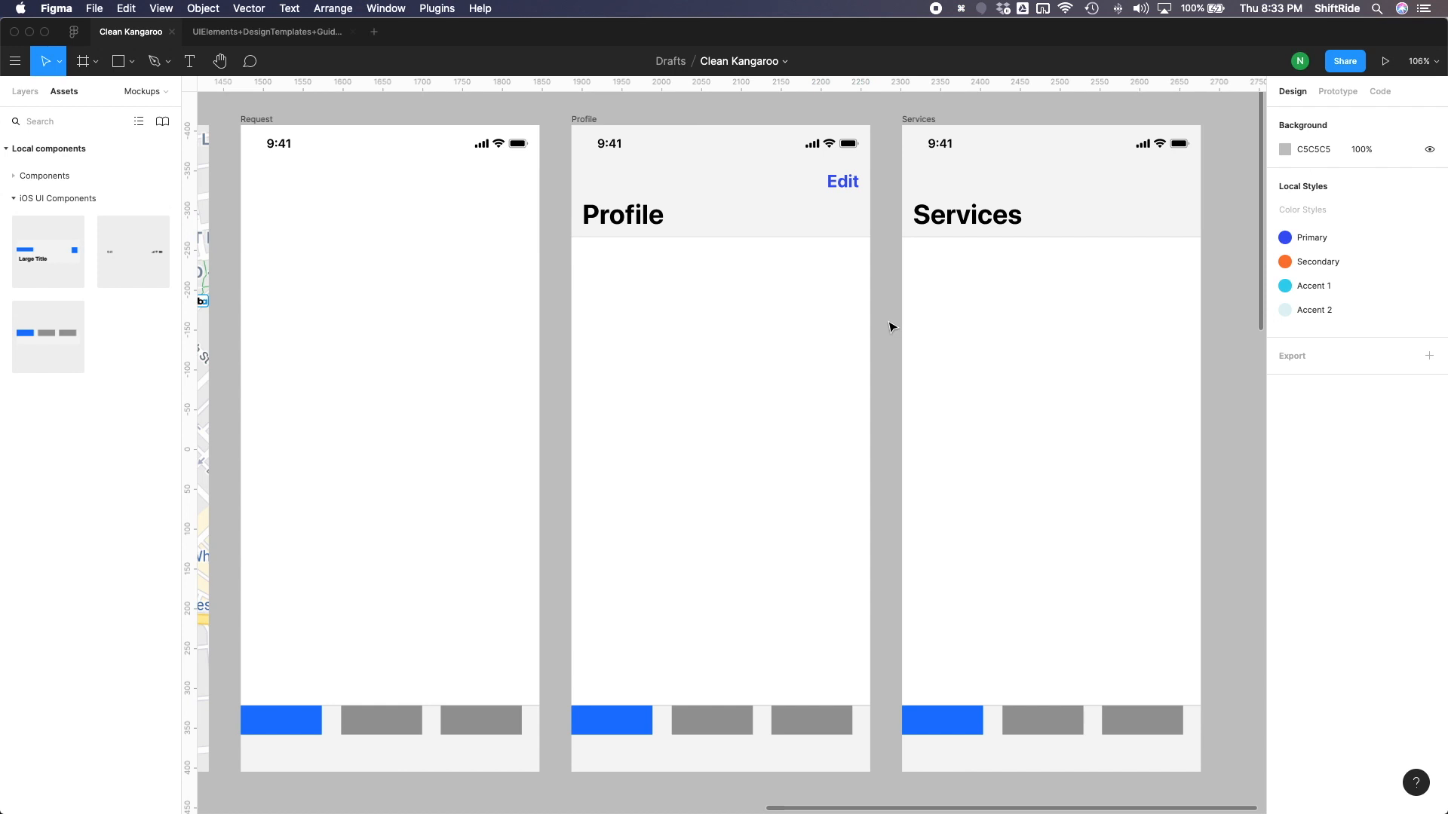
{"action": "scroll", "coordinate": [892, 326], "scroll_direction": "left", "scroll_amount": 1}
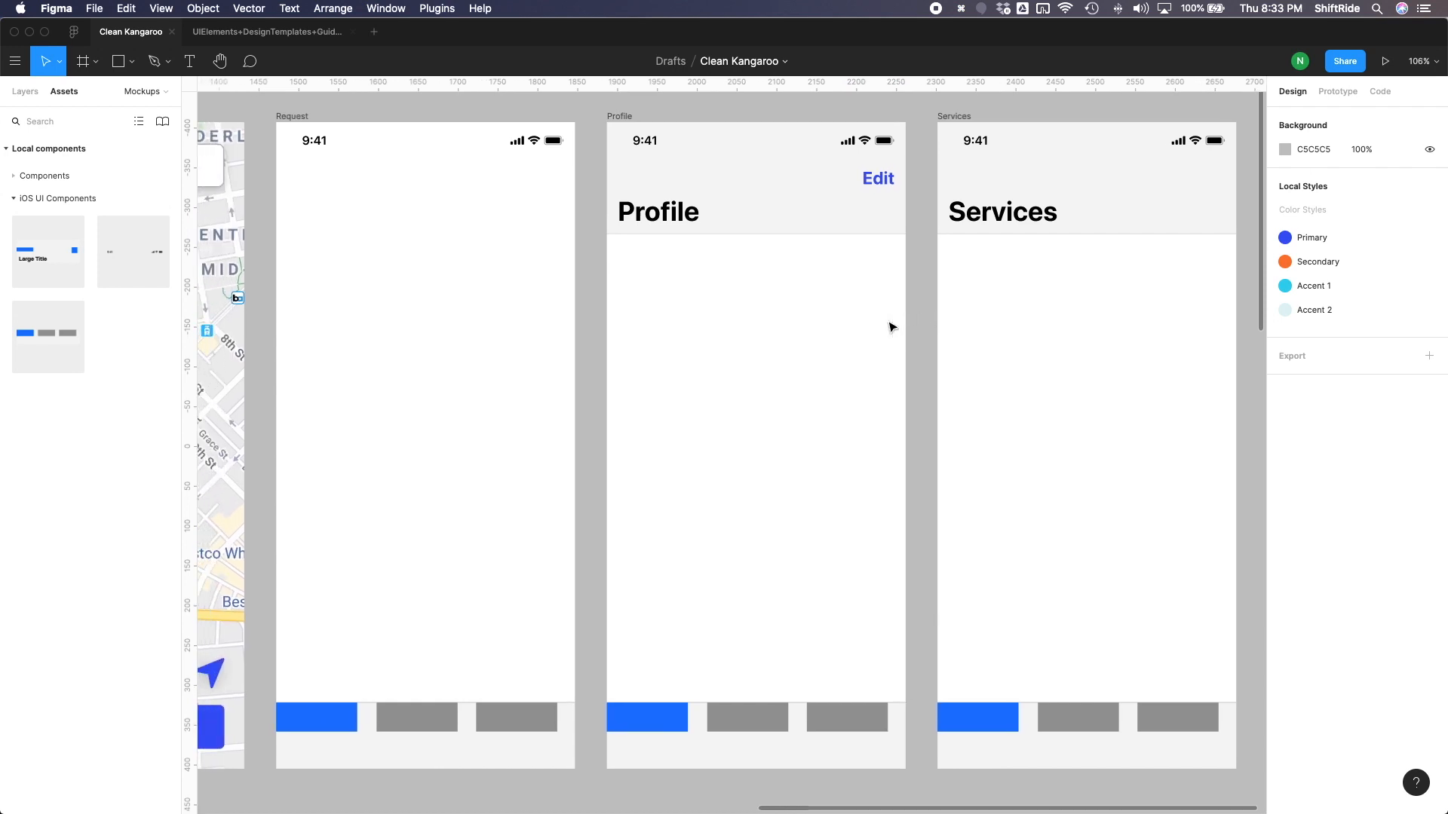
{"action": "scroll", "coordinate": [892, 327], "scroll_direction": "down", "scroll_amount": 2}
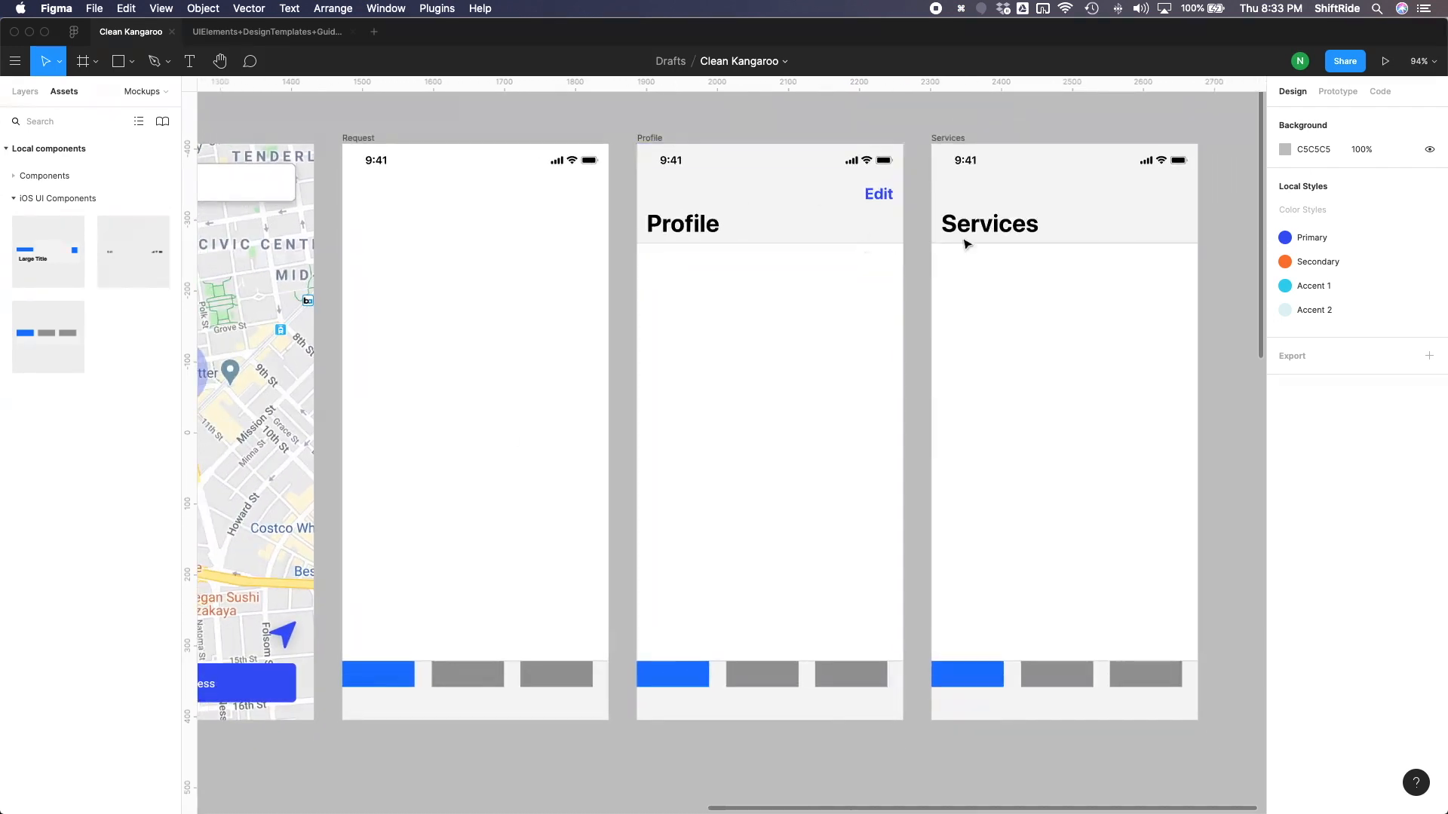